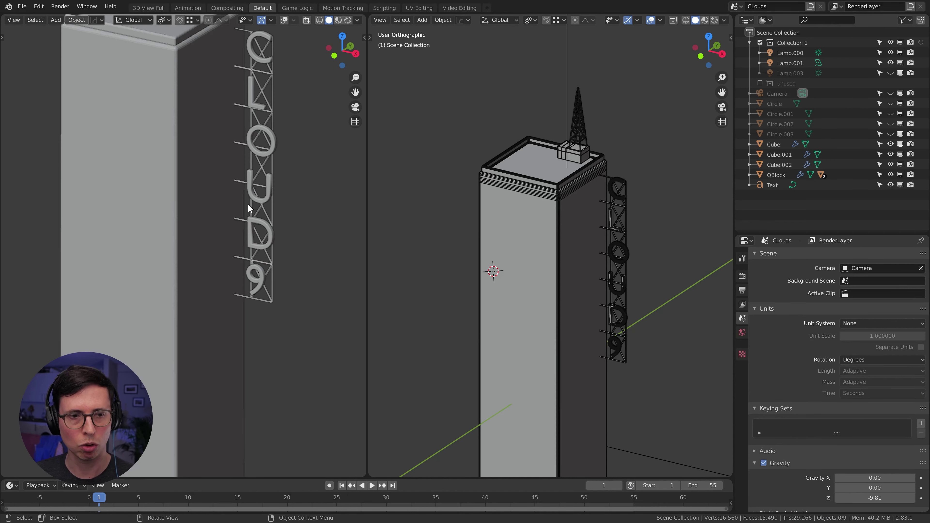
# Step: Look through the scene camera at the skyscraper and examine the tower and its rooftop sign from several angles
pyautogui.scroll(-5, 248, 203)
pyautogui.keyDown('shift'); pyautogui.moveTo(211, 219); pyautogui.dragTo(260, 189, button='middle'); pyautogui.keyUp('shift')
pyautogui.scroll(1, 260, 189)
pyautogui.press('KP_0')
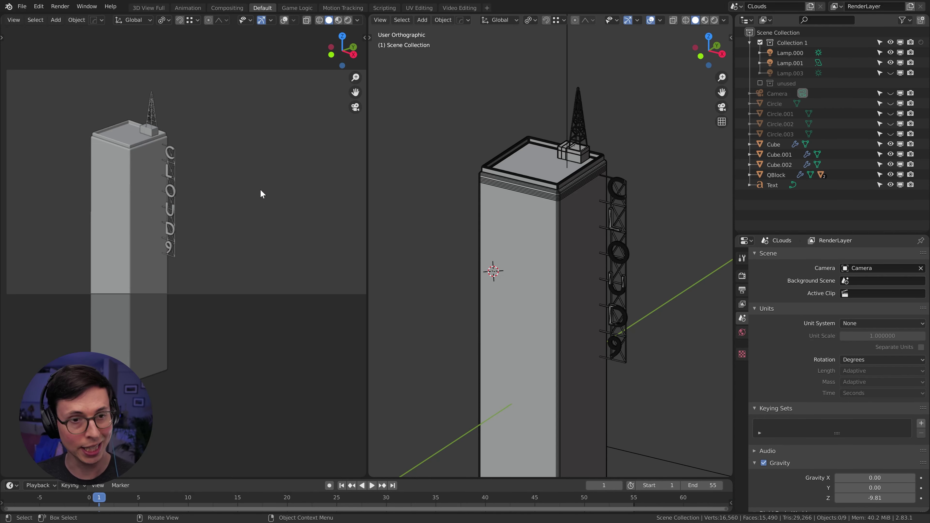
pyautogui.scroll(1, 279, 187)
pyautogui.keyDown('shift'); pyautogui.moveTo(227, 200); pyautogui.dragTo(258, 205, button='middle'); pyautogui.keyUp('shift')
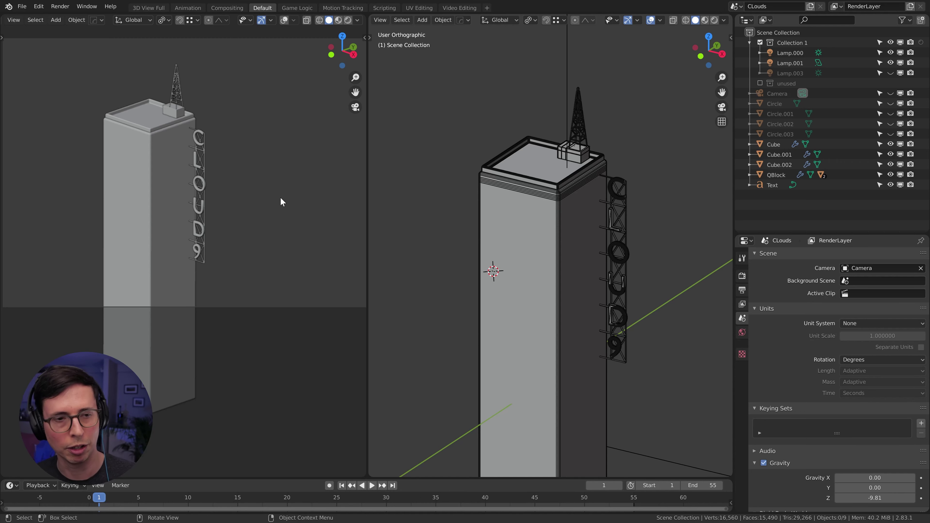
pyautogui.moveTo(606, 237); pyautogui.dragTo(587, 306, button='middle')
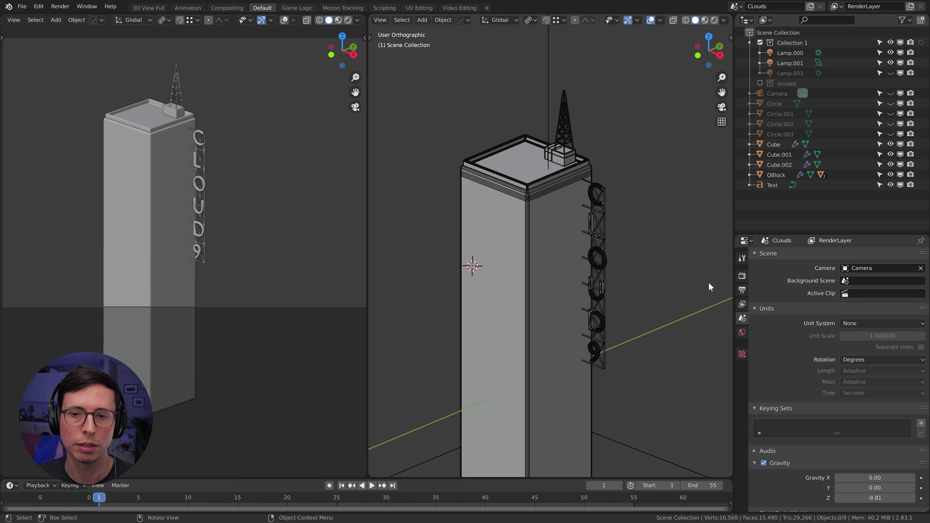
pyautogui.keyDown('shift'); pyautogui.moveTo(534, 328); pyautogui.dragTo(541, 295, button='middle'); pyautogui.keyUp('shift')
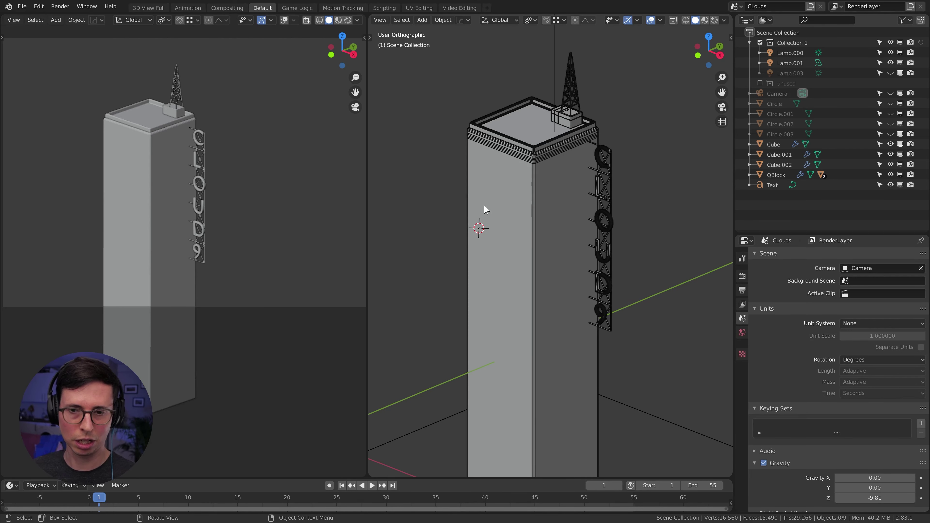
# Step: Place the 3D cursor on the upper part of the tower's light face and add a ball metaball there
pyautogui.keyDown('shift'); pyautogui.rightClick(483, 208); pyautogui.keyUp('shift')
pyautogui.moveTo(489, 223); pyautogui.dragTo(528, 218, button='middle')
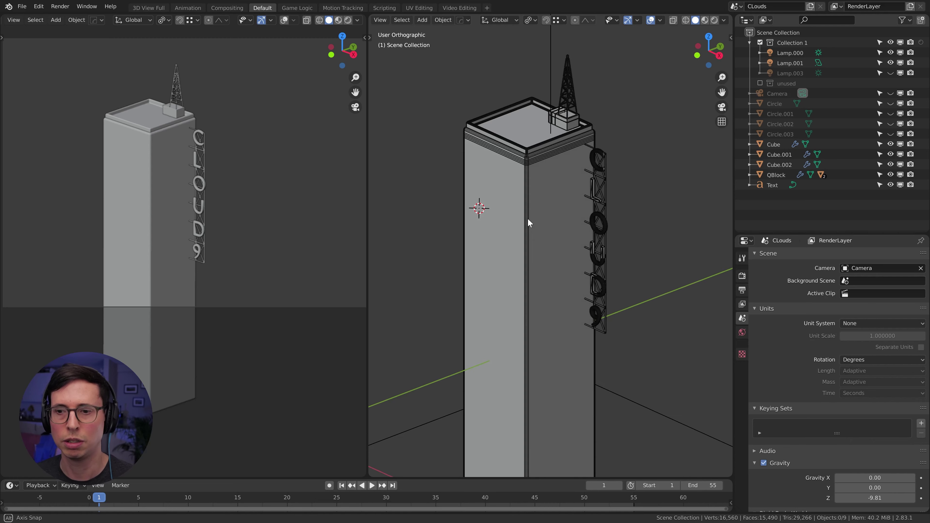
pyautogui.hotkey('shift', 'a')
pyautogui.moveTo(487, 214)
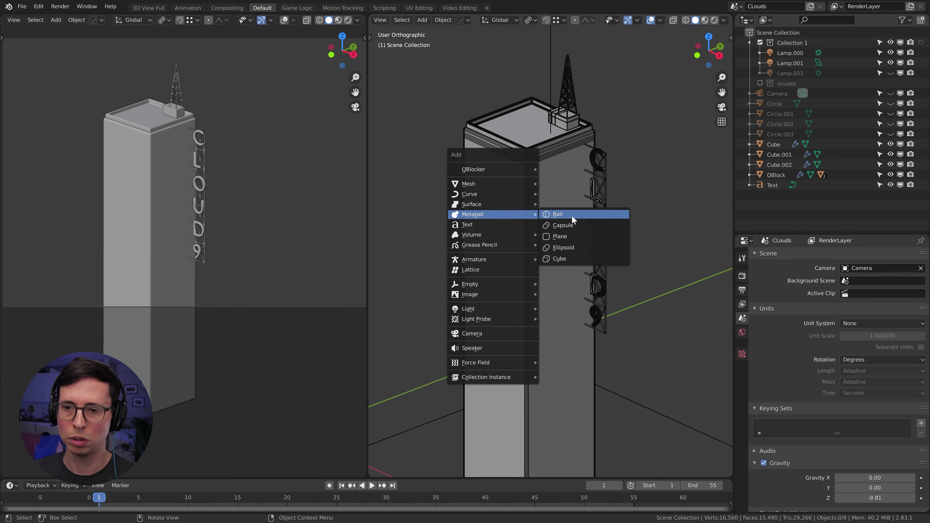
pyautogui.press('Escape')
pyautogui.hotkey('shift', 'a')
pyautogui.click(550, 222)
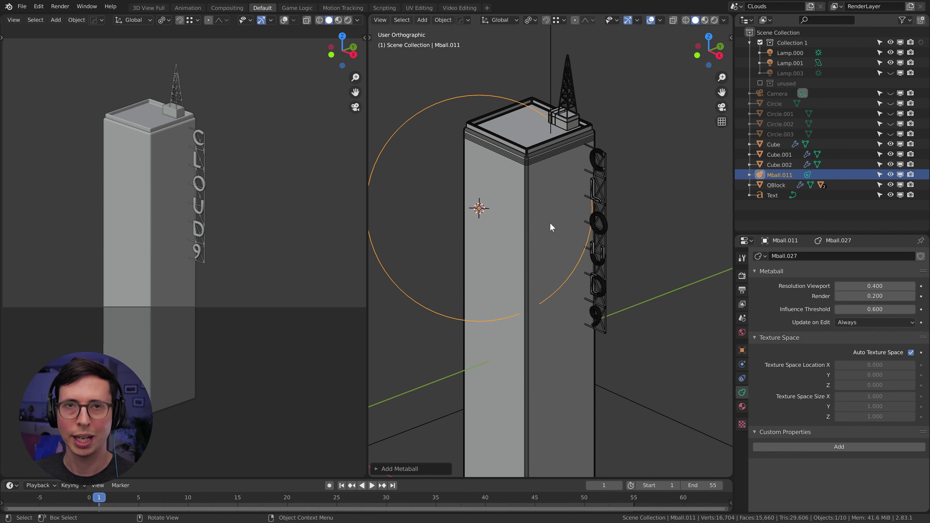
# Step: Rename the new metaball object to Fluf
pyautogui.moveTo(618, 238); pyautogui.dragTo(572, 289, button='middle')
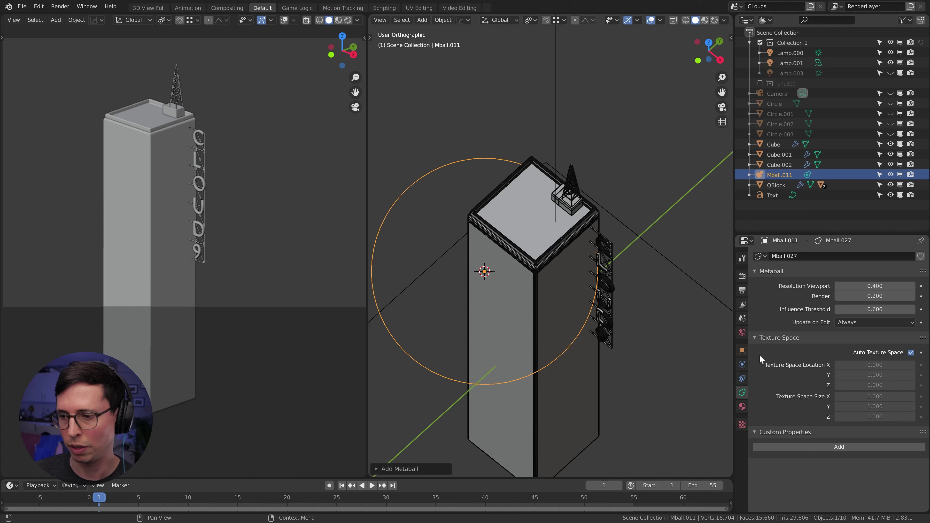
pyautogui.click(742, 350)
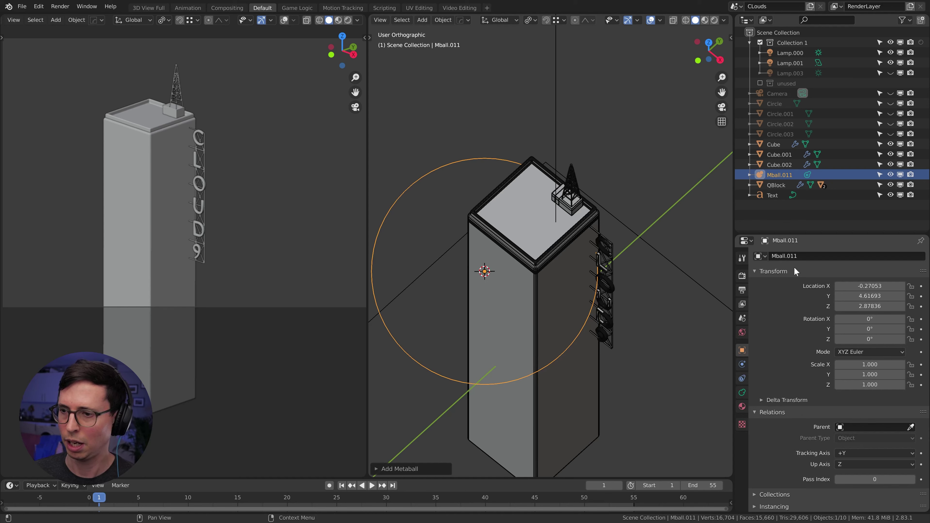
pyautogui.click(810, 257)
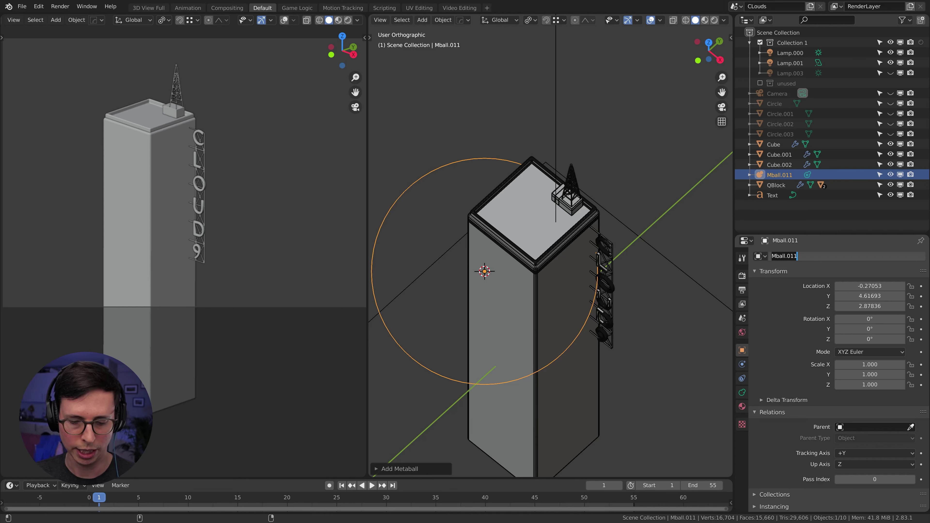
pyautogui.write('Fluf')
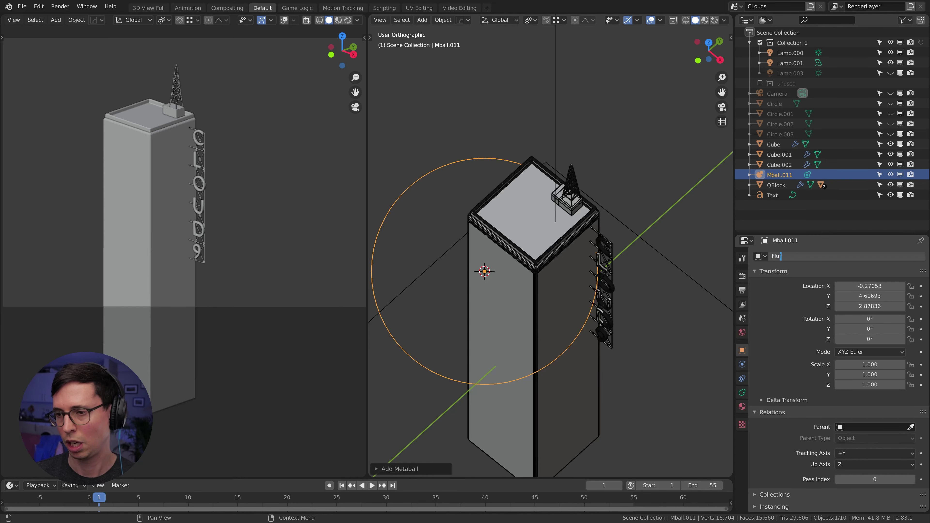
pyautogui.press('Return')
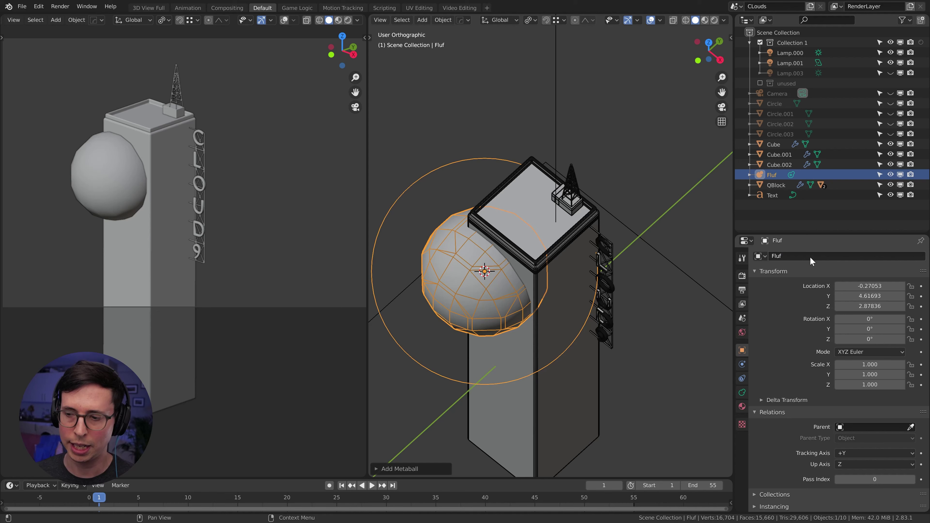
# Step: Set the Fluf metaball's viewport resolution to 0.2
pyautogui.click(742, 392)
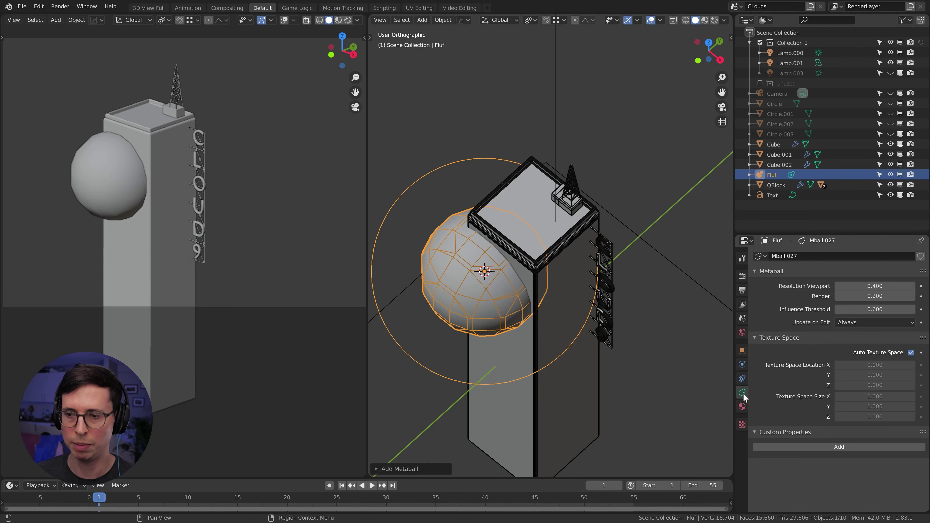
pyautogui.click(883, 285)
pyautogui.write('0.2')
pyautogui.press('Return')
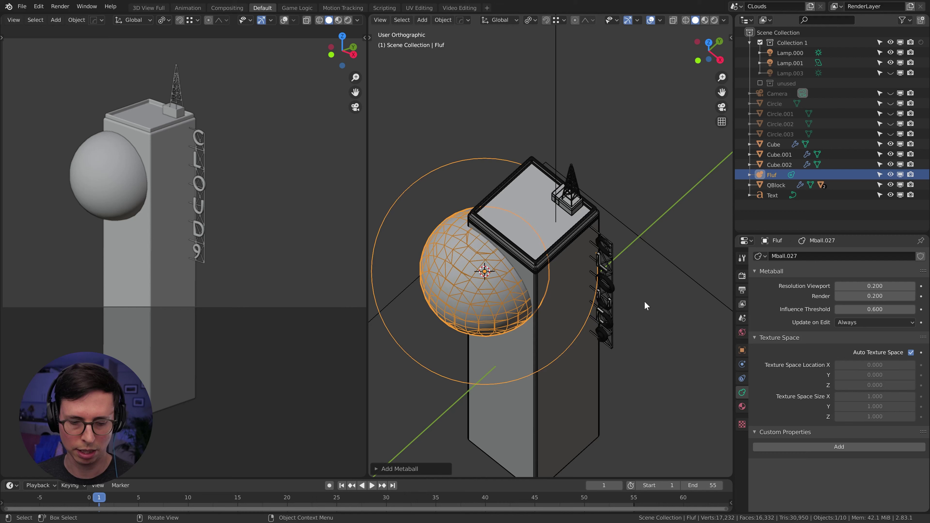
# Step: In Edit Mode, shrink the ball to a radius of about 1.44 and move it outward from the tower's light face
pyautogui.moveTo(588, 320); pyautogui.dragTo(546, 267, button='middle')
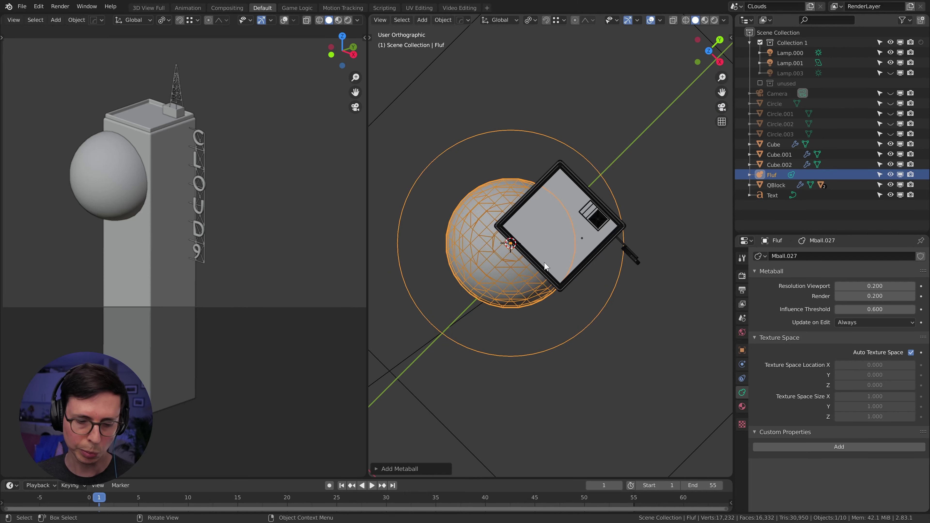
pyautogui.press('Tab')
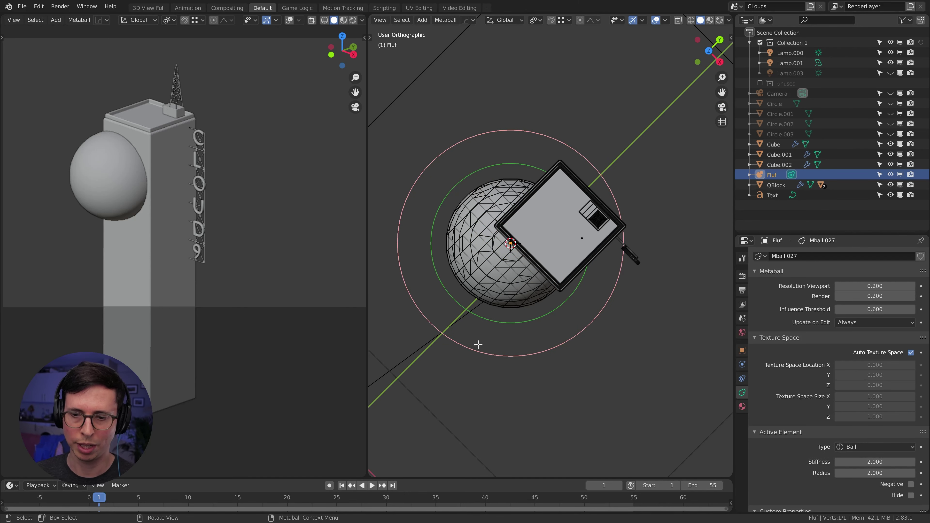
pyautogui.click(436, 276)
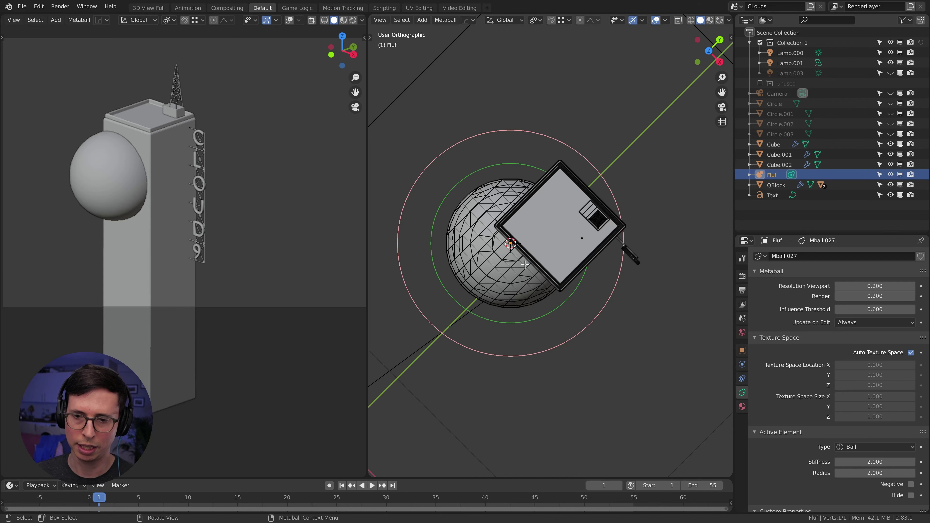
pyautogui.press('s')
pyautogui.click(588, 332)
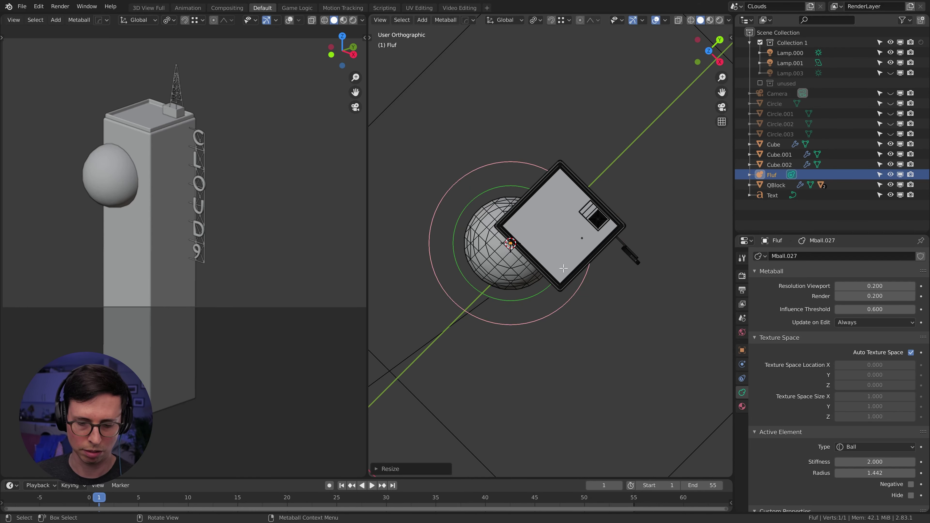
pyautogui.press('g')
pyautogui.click(566, 301)
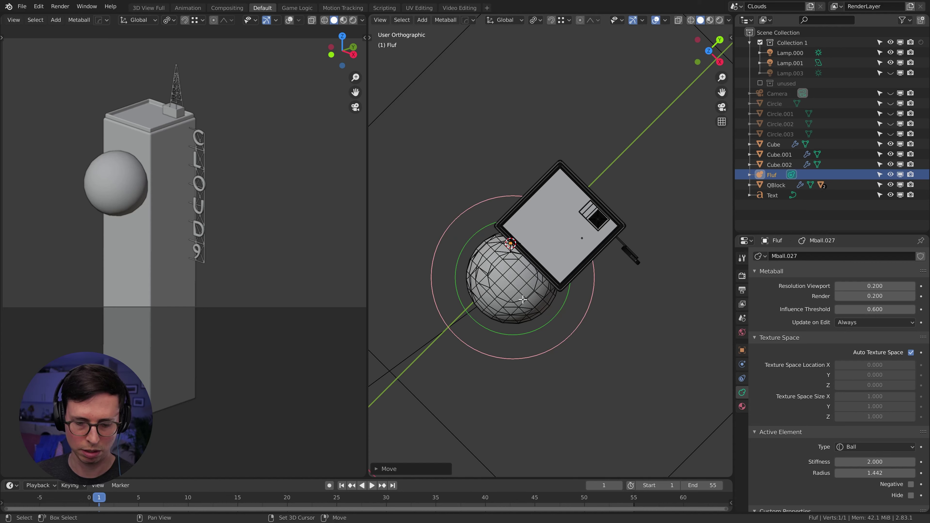
# Step: Duplicate the ball and place the copy beside it at the tower's front corner so the two blend together
pyautogui.hotkey('shift', 'd')
pyautogui.click(588, 354)
pyautogui.press('g')
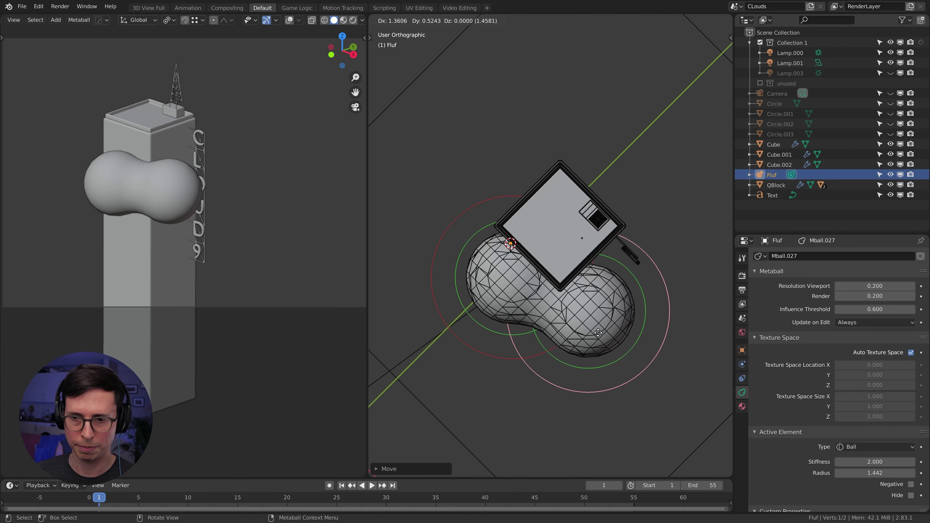
pyautogui.click(599, 329)
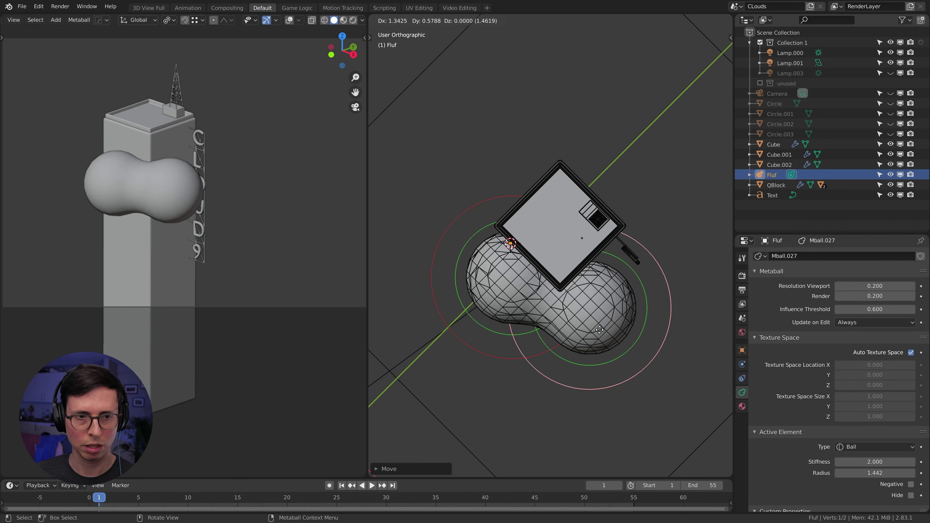
# Step: Select the stiffness rings of both balls and scale them up to a stiffness of about 3.26
pyautogui.keyDown('shift'); pyautogui.click(495, 357); pyautogui.keyUp('shift')
pyautogui.hotkey('alt', 'a')
pyautogui.click(578, 363)
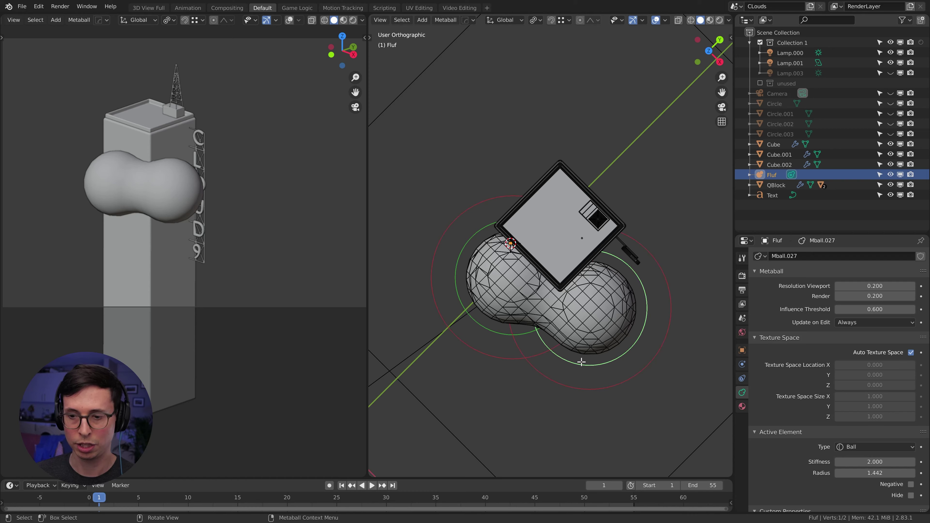
pyautogui.keyDown('shift'); pyautogui.click(502, 332); pyautogui.keyUp('shift')
pyautogui.press('s')
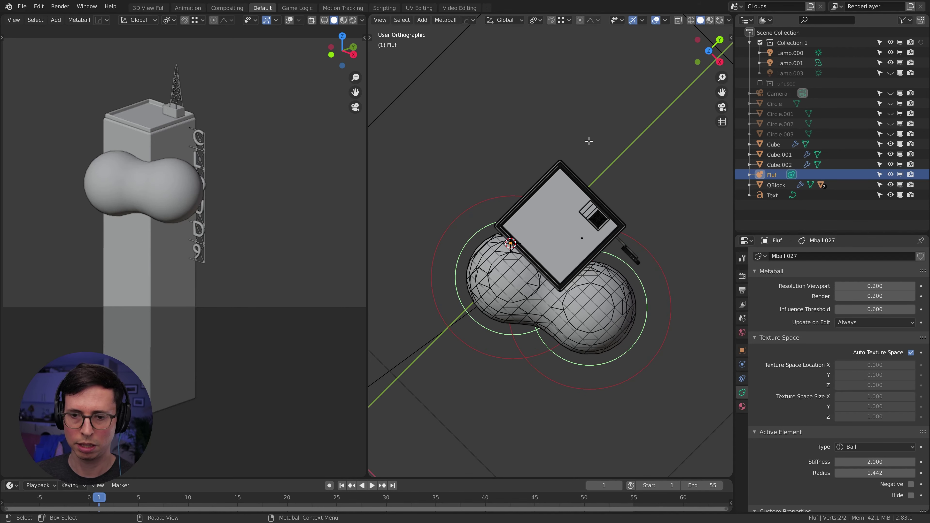
pyautogui.click(649, 331)
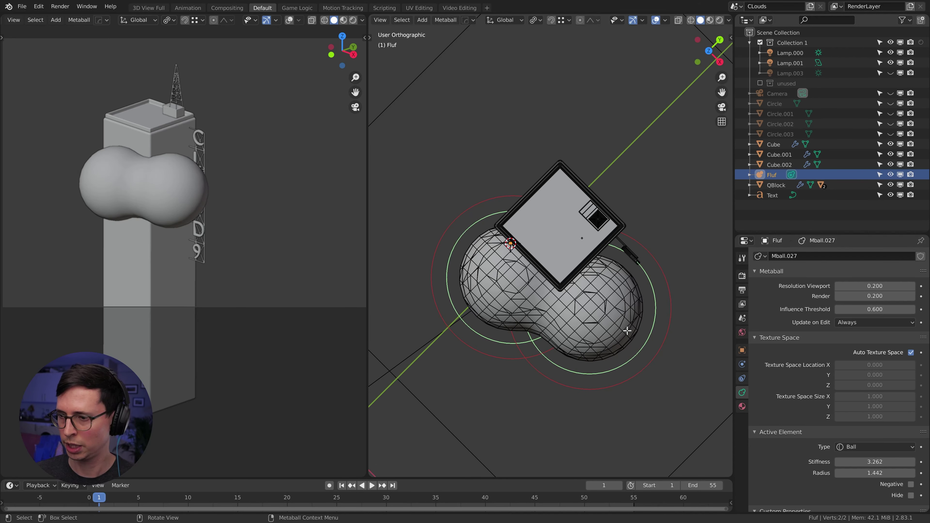
# Step: Try an influence threshold of 0.2 on the Fluf metaball
pyautogui.click(879, 308)
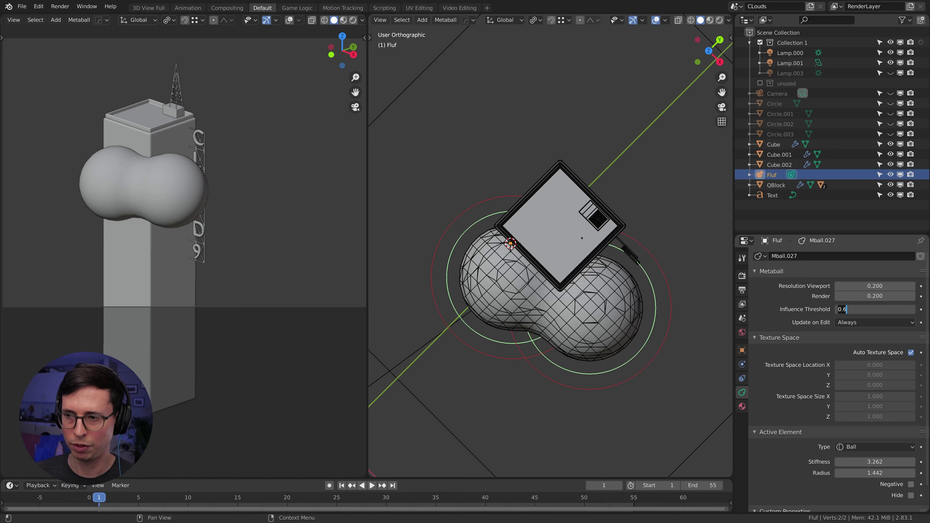
pyautogui.press('BackSpace')
pyautogui.write('2')
pyautogui.press('Return')
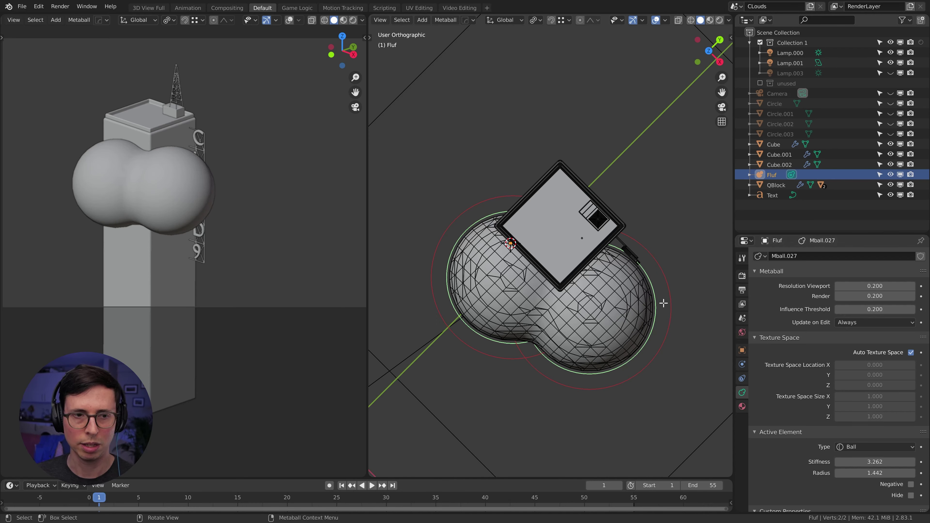
# Step: Set the Fluf metaball's influence threshold to 0.15
pyautogui.click(893, 309)
pyautogui.press('BackSpace')
pyautogui.write('15')
pyautogui.press('Return')
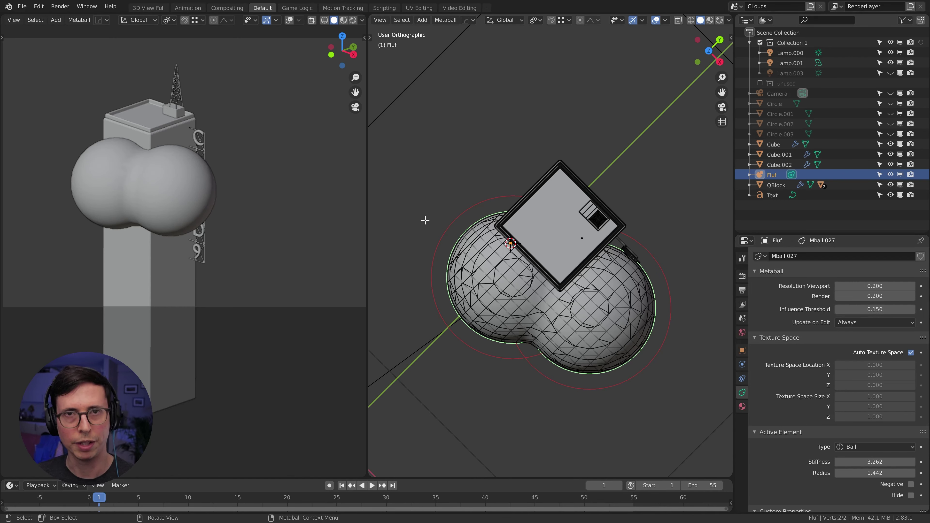
# Step: Move the ball farther from the sign away from the tower and scale it down smaller than its neighbour
pyautogui.click(449, 238)
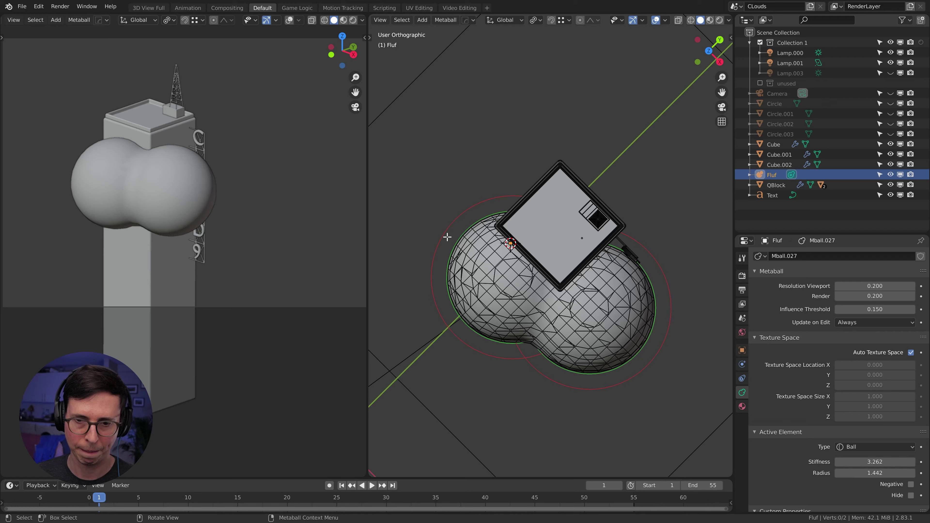
pyautogui.click(441, 231)
pyautogui.press('g')
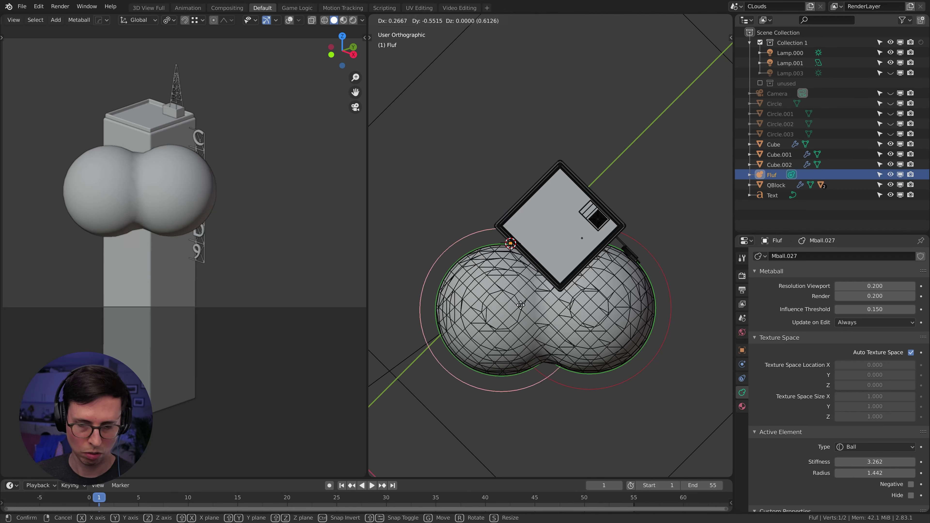
pyautogui.click(521, 303)
pyautogui.press('s')
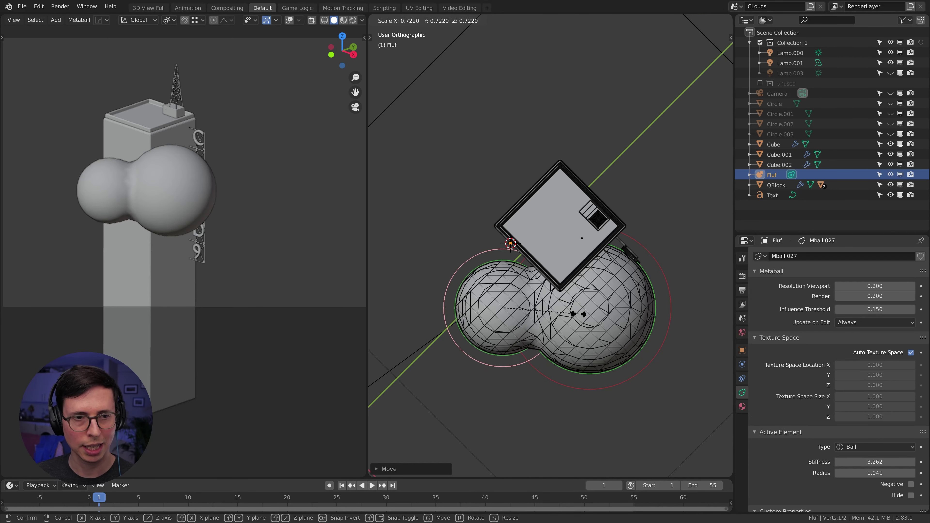
pyautogui.click(636, 293)
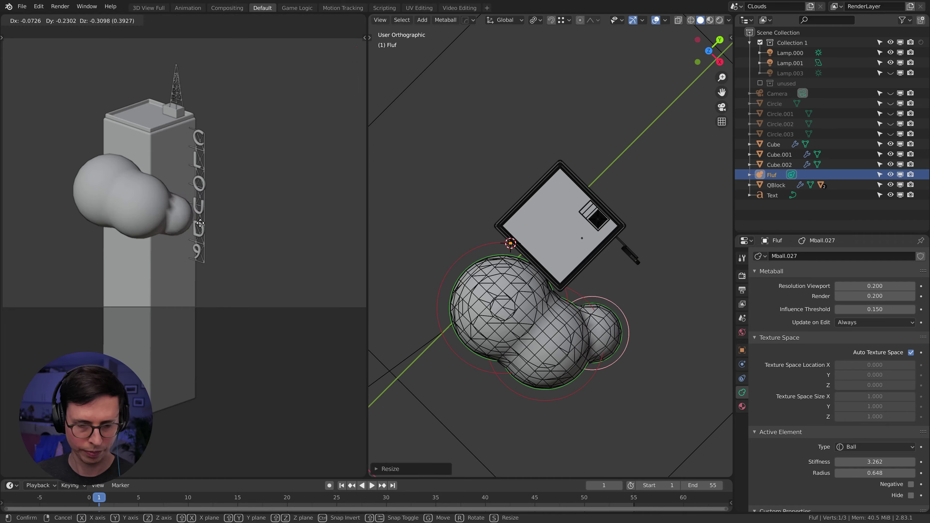
# Step: Build puffy clouds around the tower from duplicated, moved and scaled balls of varied sizes, and return to Object Mode
pyautogui.hotkey('shift', 'd')
pyautogui.click(514, 366)
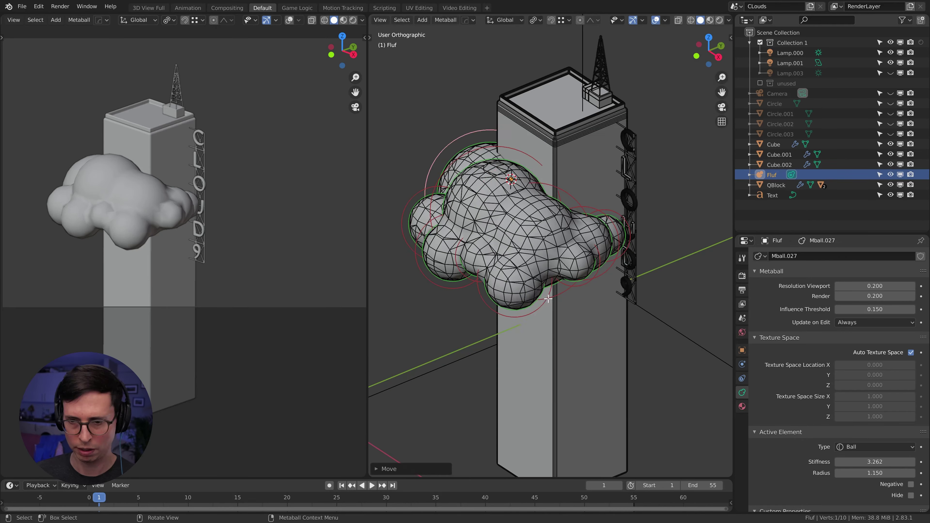
pyautogui.press('KP_7')
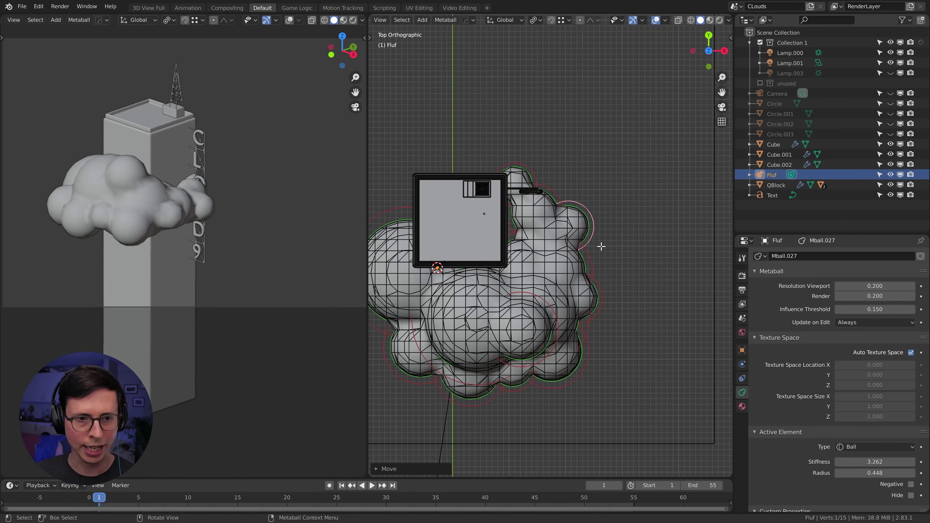
pyautogui.moveTo(601, 246); pyautogui.dragTo(571, 198, button='middle')
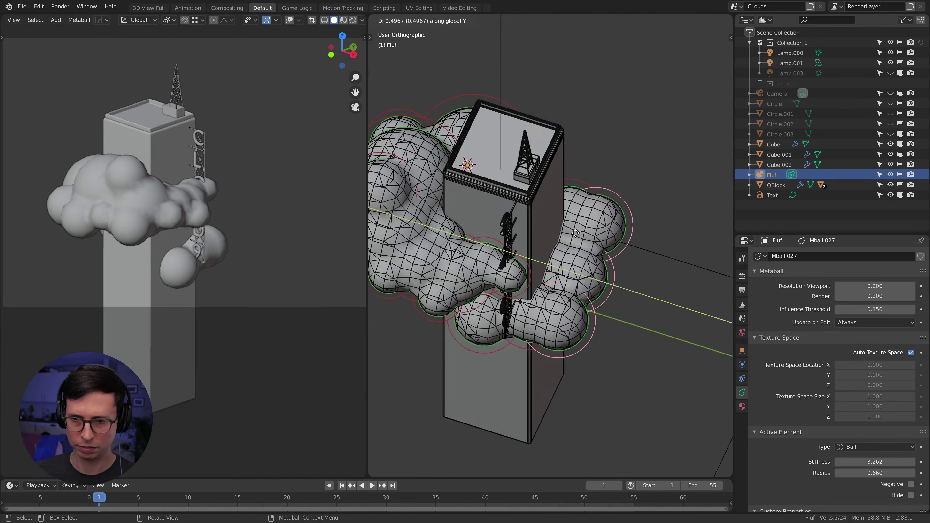
pyautogui.moveTo(549, 256); pyautogui.dragTo(507, 364, button='middle')
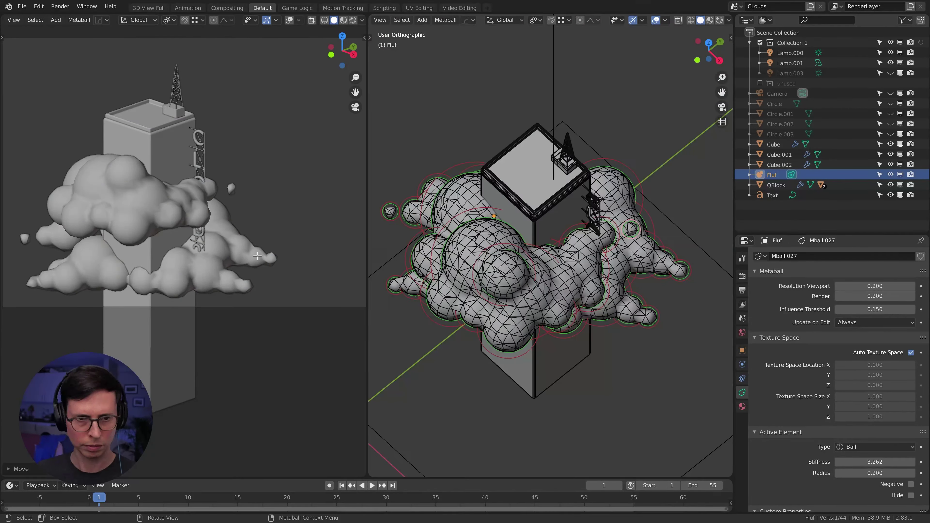
pyautogui.scroll(-2, 549, 245)
pyautogui.press('Tab')
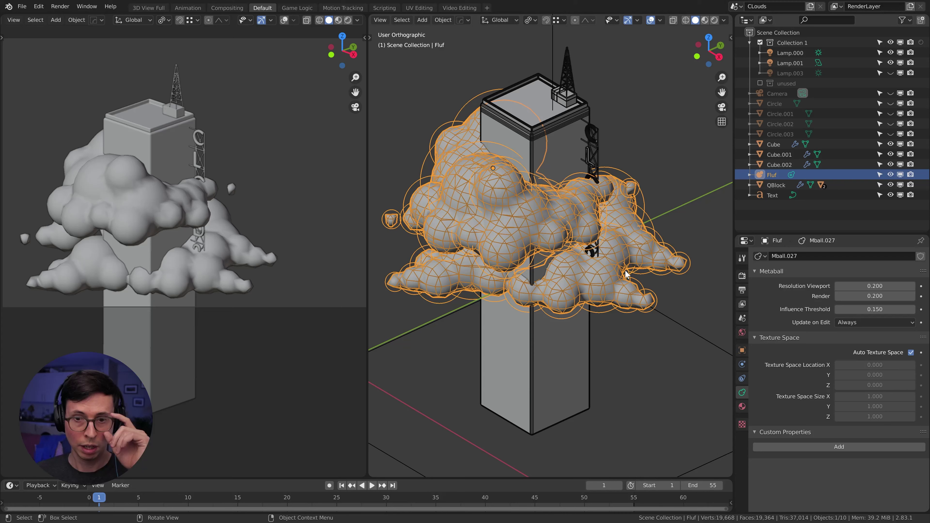
# Step: Set the Fluf metaball's viewport and render resolution both to 0.1
pyautogui.click(875, 286)
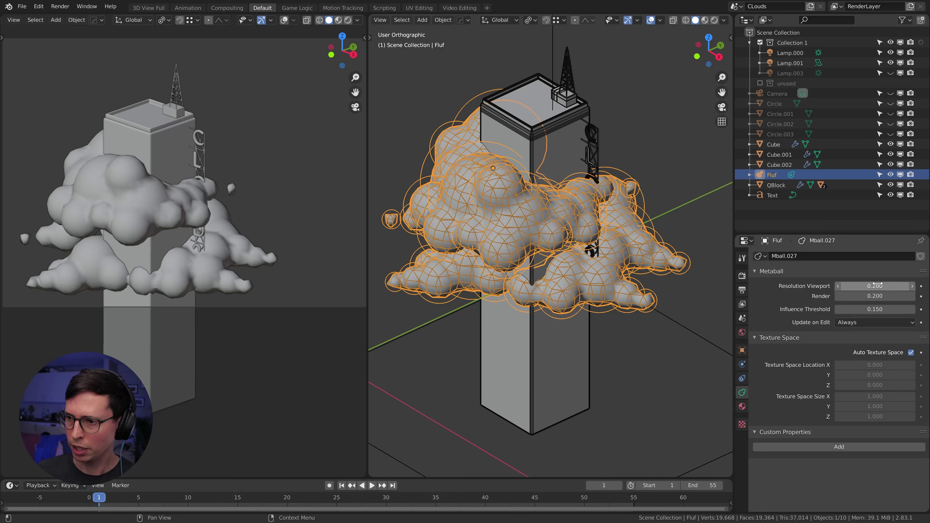
pyautogui.write('0.1')
pyautogui.press('Return')
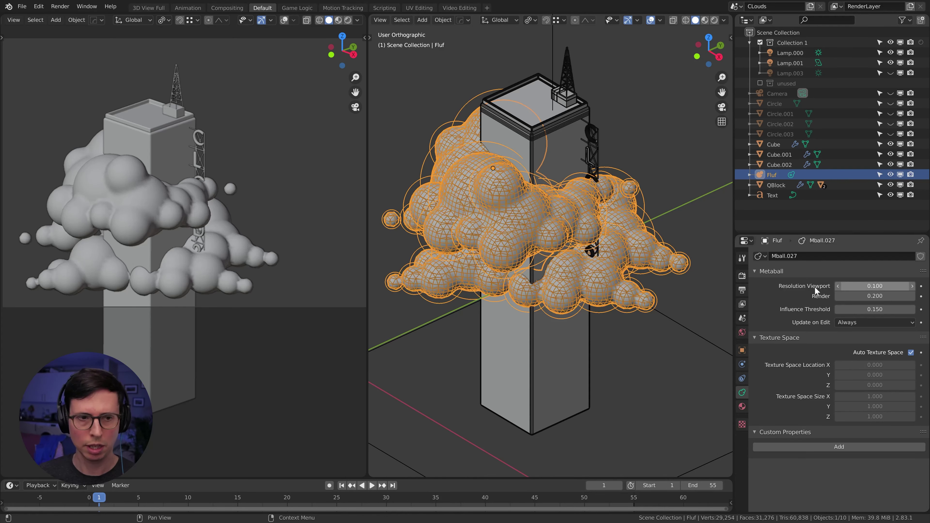
pyautogui.click(890, 296)
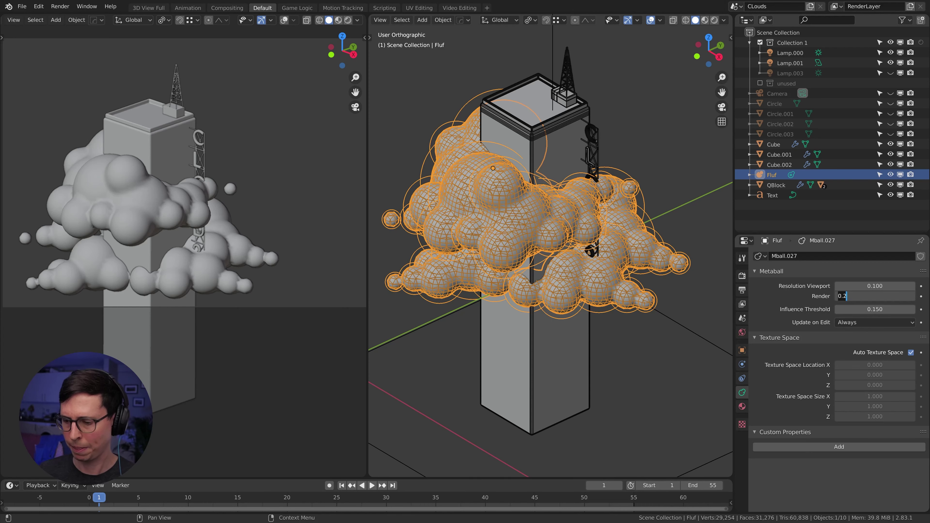
pyautogui.write('0.1')
pyautogui.press('Return')
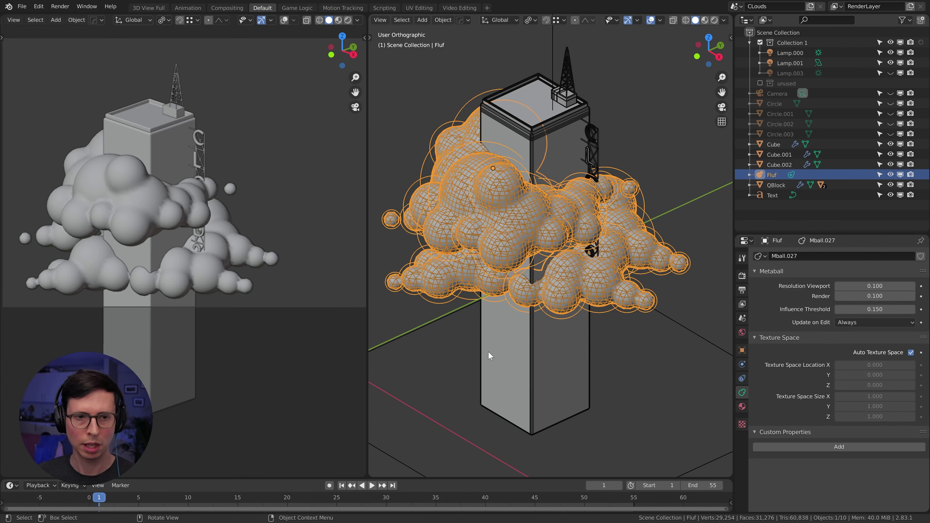
# Step: Create a new material for the Fluf metaball and name it Clouds1
pyautogui.keyDown('shift'); pyautogui.moveTo(280, 197); pyautogui.dragTo(268, 177, button='middle'); pyautogui.keyUp('shift')
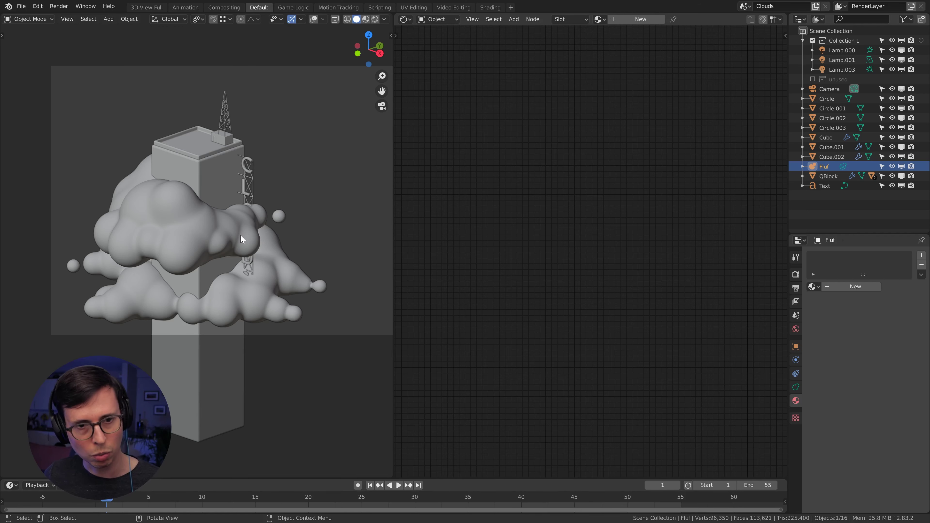
pyautogui.click(313, 20)
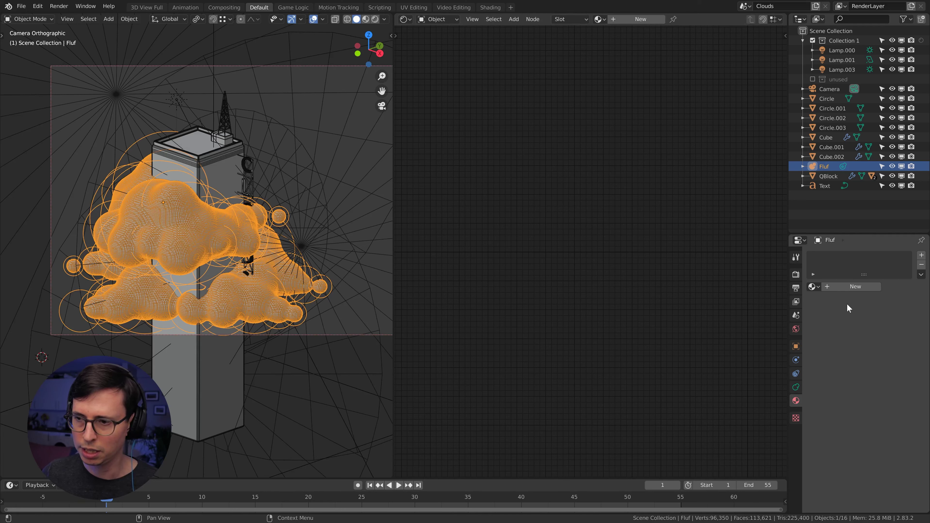
pyautogui.click(854, 286)
pyautogui.doubleClick(839, 257)
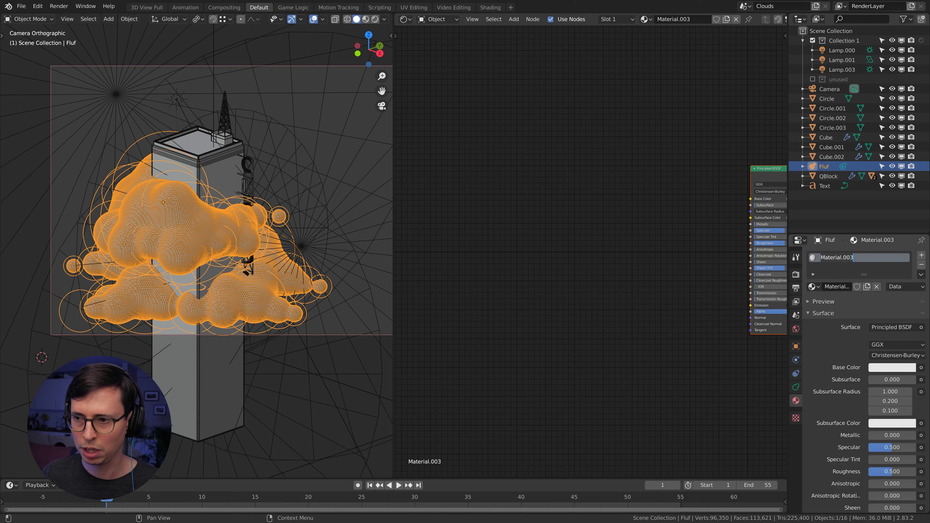
pyautogui.write('Clou')
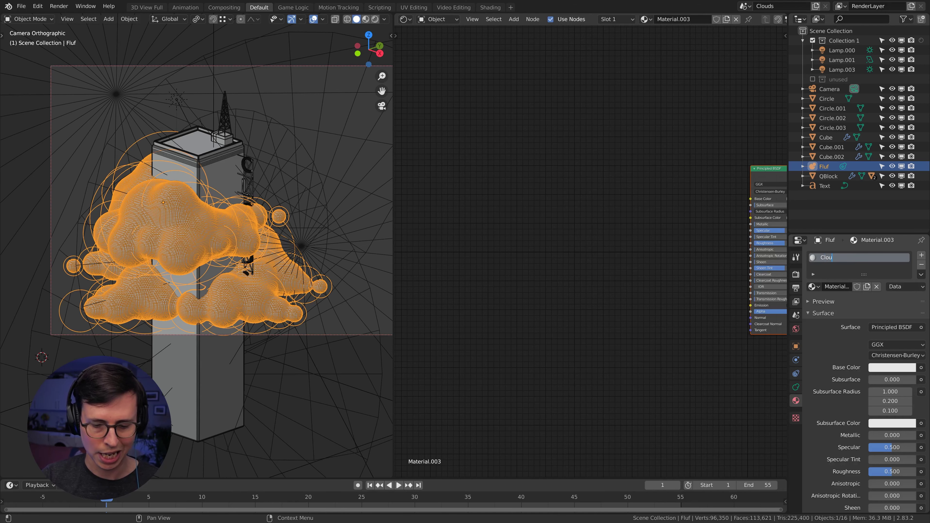
pyautogui.write('ds1')
pyautogui.press('Return')
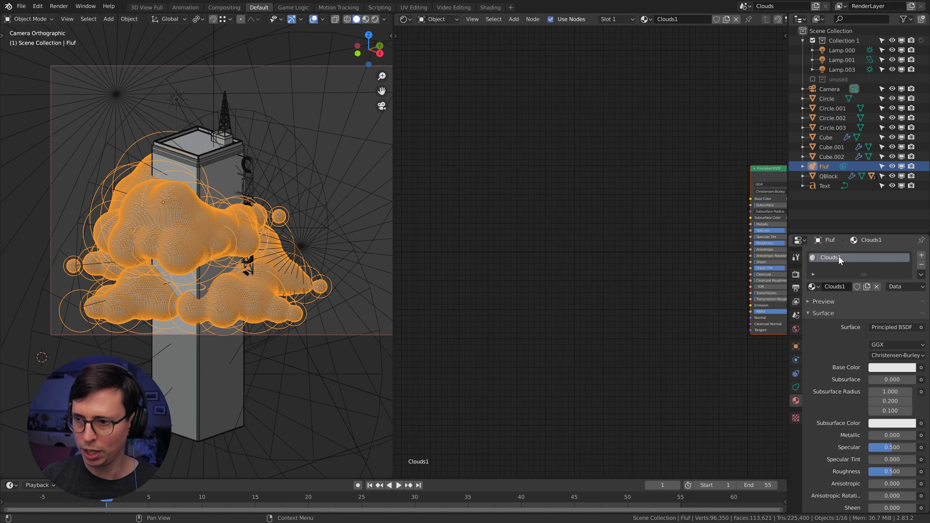
# Step: Delete the Principled BSDF node from the Clouds1 material, leaving only the Material Output
pyautogui.moveTo(712, 240); pyautogui.dragTo(545, 252, button='middle')
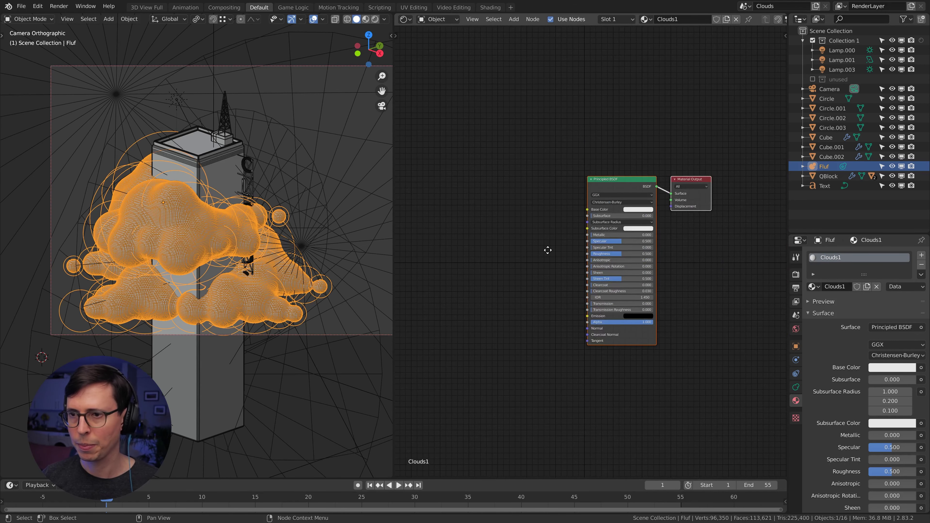
pyautogui.click(598, 186)
pyautogui.press('x')
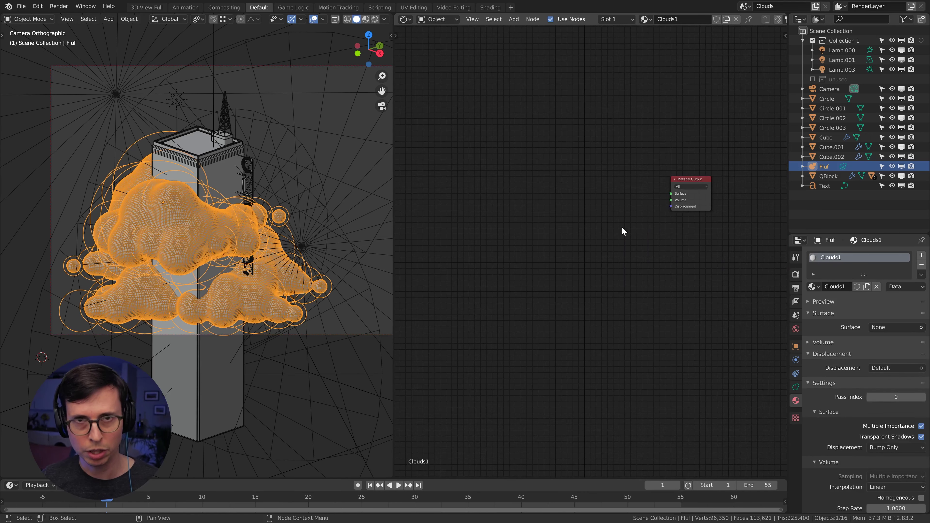
pyautogui.moveTo(624, 231); pyautogui.dragTo(656, 208, button='middle')
# Step: Show the render settings, hide the overlays in the camera view, and switch that view to Rendered shading
pyautogui.click(796, 275)
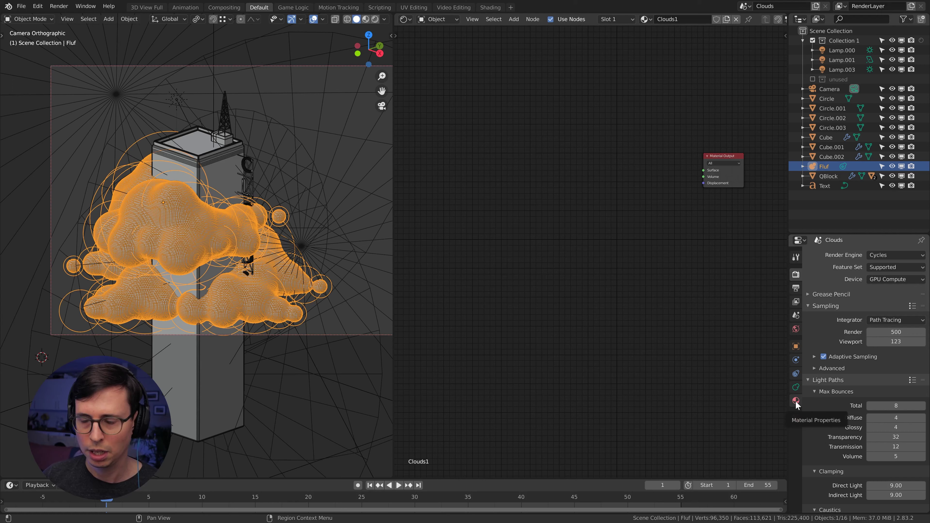
pyautogui.click(313, 19)
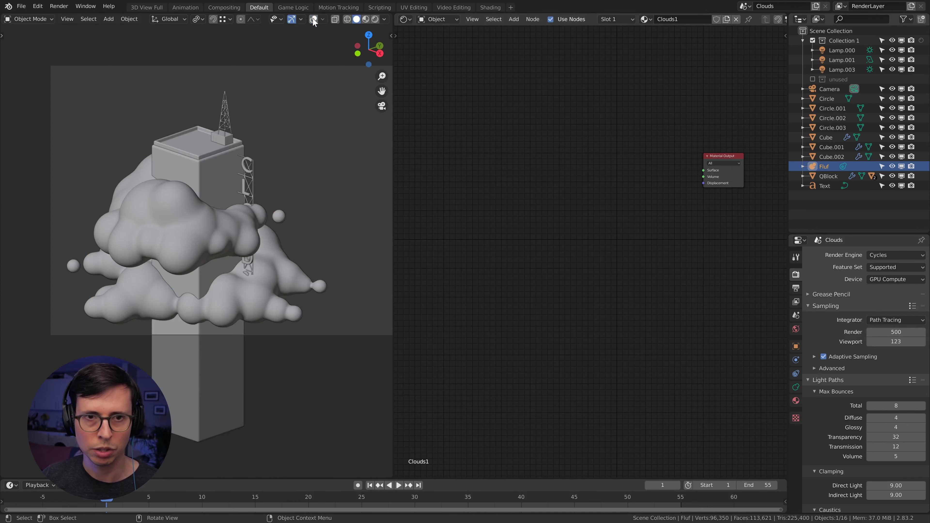
pyautogui.click(375, 19)
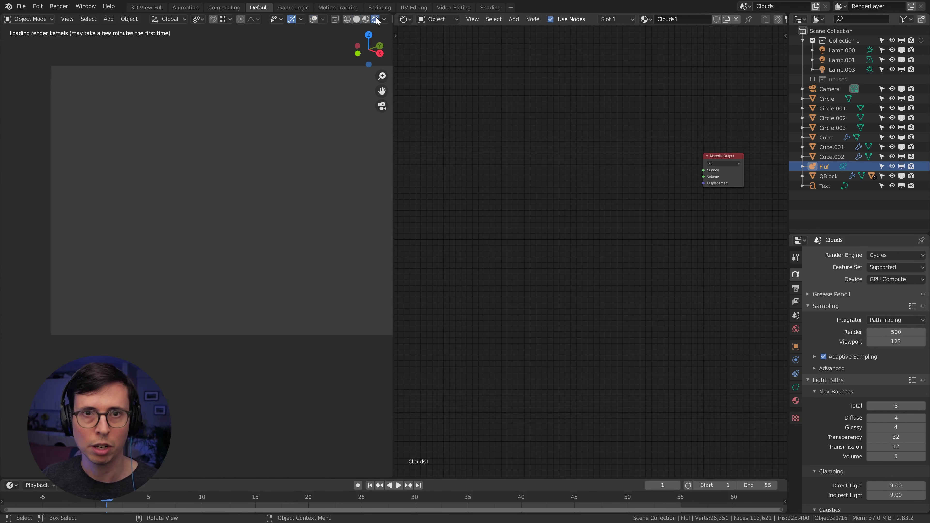
# Step: Add a Principled Volume node and connect its Volume output to the Material Output's Volume input
pyautogui.moveTo(665, 216); pyautogui.dragTo(598, 268, button='middle')
pyautogui.scroll(4, 654, 231)
pyautogui.hotkey('shift', 'a')
pyautogui.write('s')
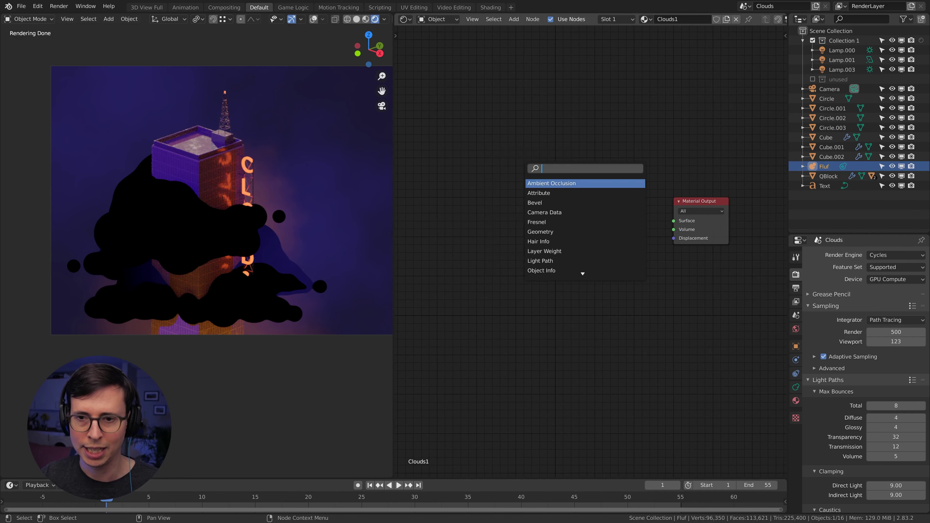
pyautogui.write('PRIC')
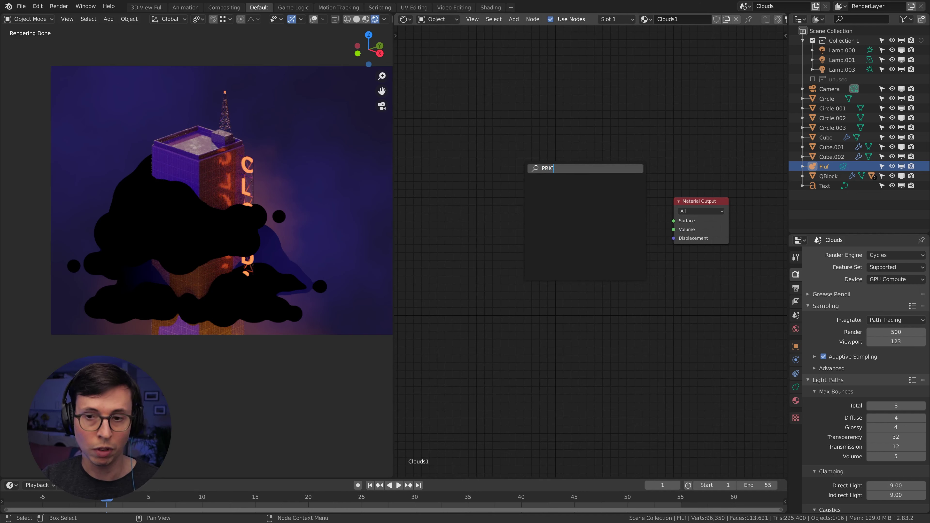
pyautogui.press('BackSpace')
pyautogui.press('BackSpace')
pyautogui.press('BackSpace')
pyautogui.press('BackSpace')
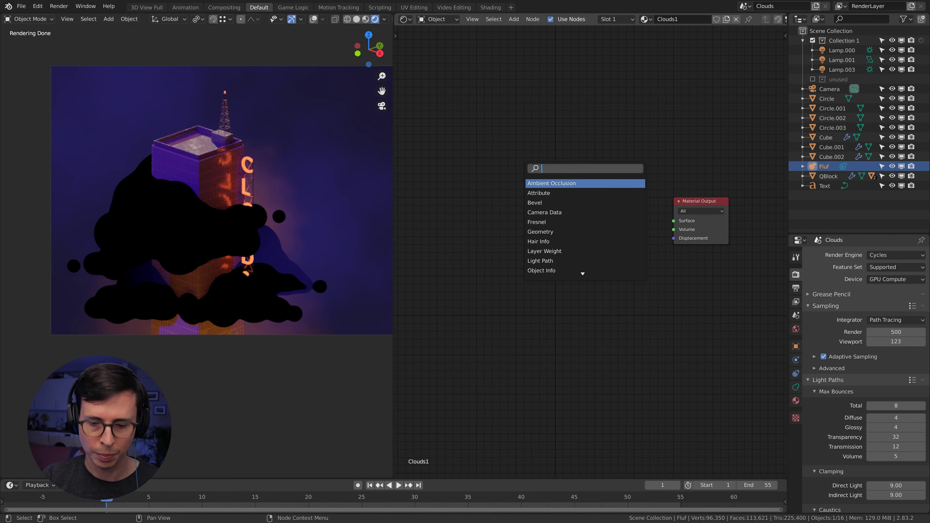
pyautogui.write('pri')
pyautogui.press('Down')
pyautogui.press('Down')
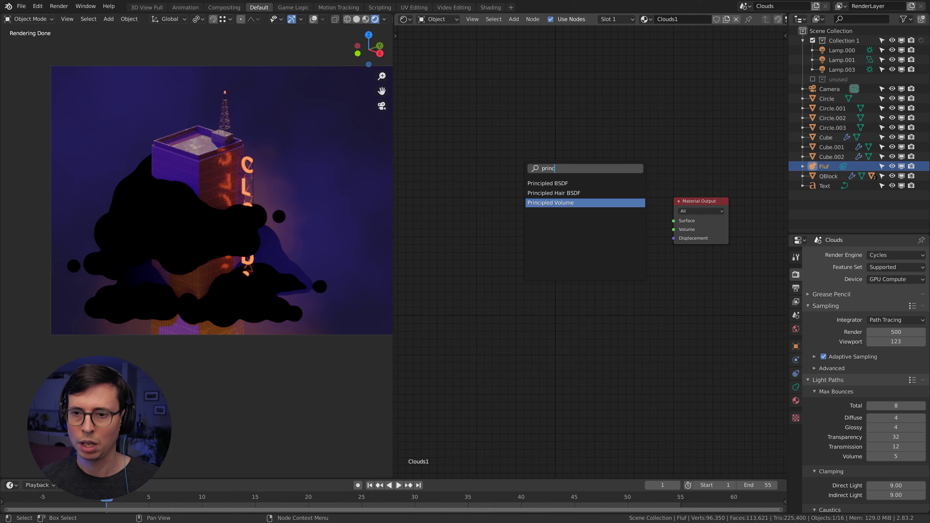
pyautogui.press('Return')
pyautogui.click(587, 216)
pyautogui.moveTo(635, 190); pyautogui.dragTo(675, 228)
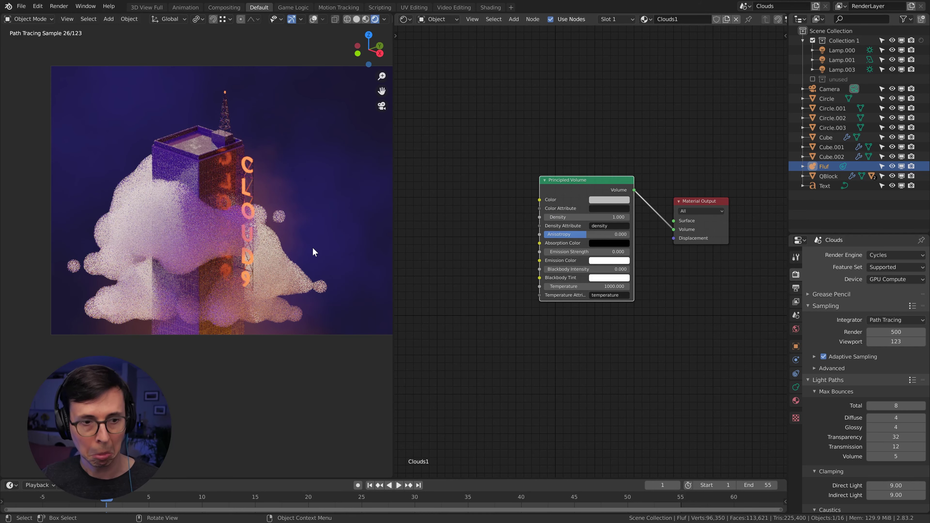
# Step: Try a density of 15 on the Principled Volume node, and settle on a density of 5
pyautogui.doubleClick(586, 217)
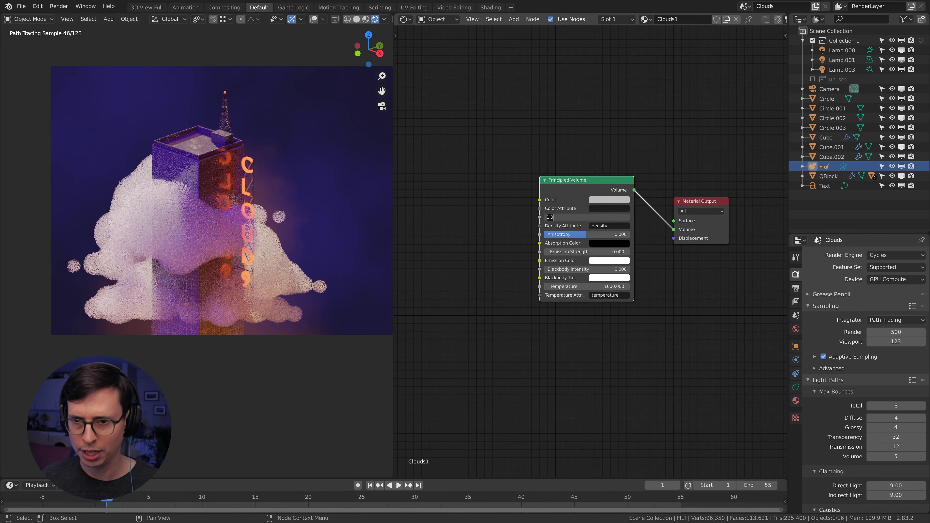
pyautogui.press('Return')
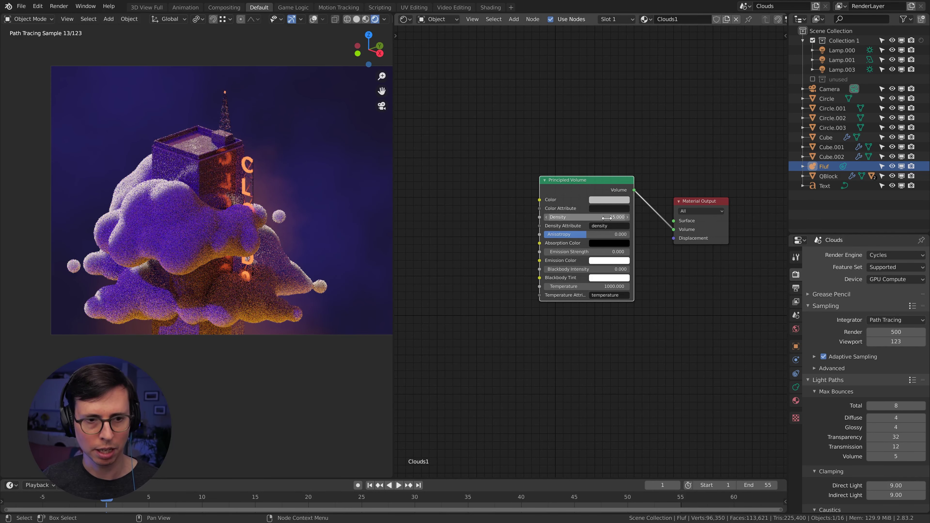
pyautogui.click(607, 217)
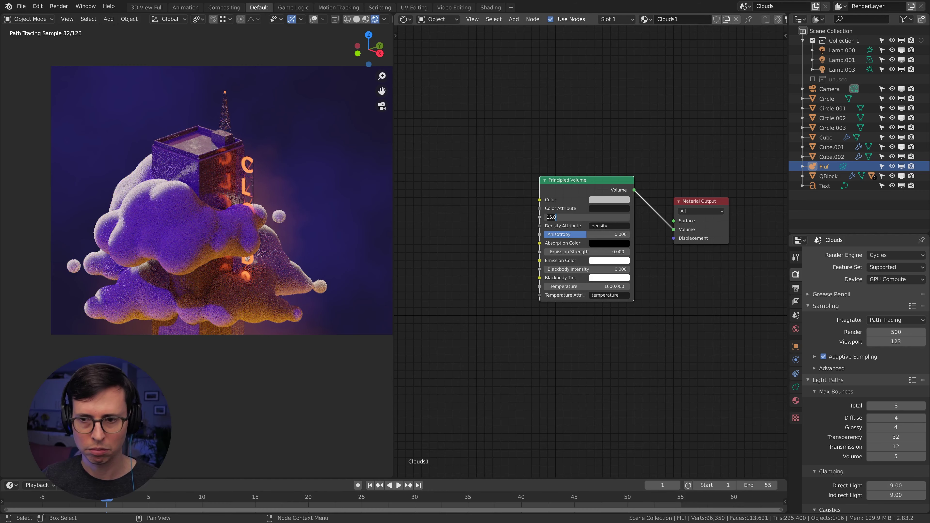
pyautogui.write('5')
pyautogui.press('Return')
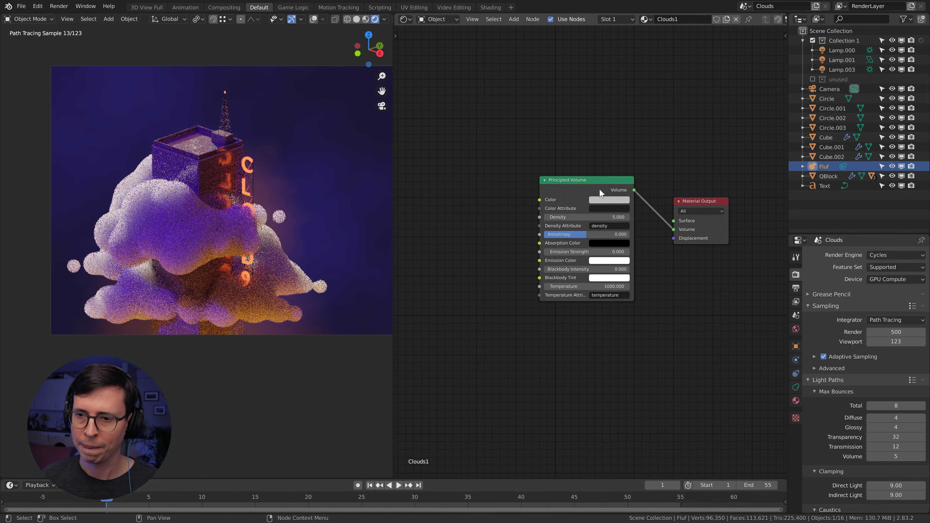
# Step: Make room below the Principled Volume node and add a Displacement node connected to the Material Output's Displacement input
pyautogui.moveTo(599, 188); pyautogui.dragTo(580, 124)
pyautogui.moveTo(622, 268); pyautogui.dragTo(651, 232, button='middle')
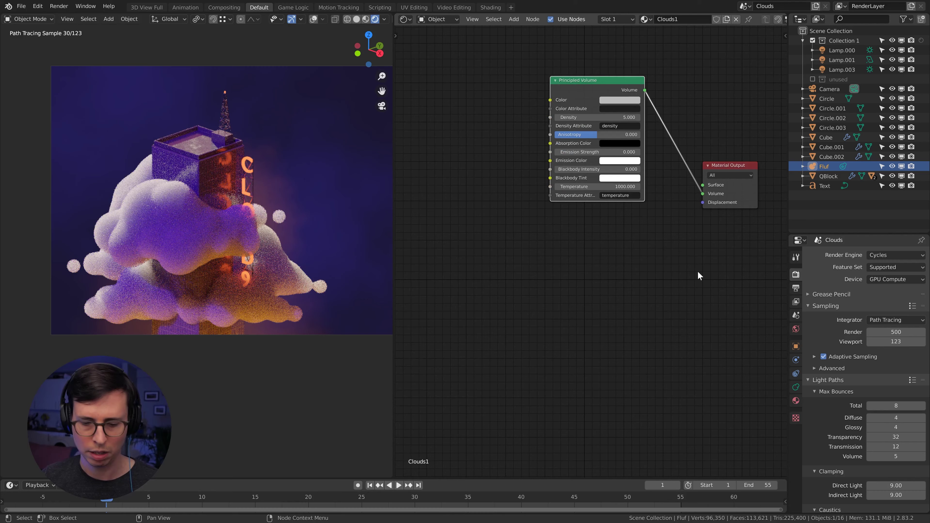
pyautogui.moveTo(699, 274); pyautogui.dragTo(650, 266, button='middle')
pyautogui.hotkey('shift', 'a')
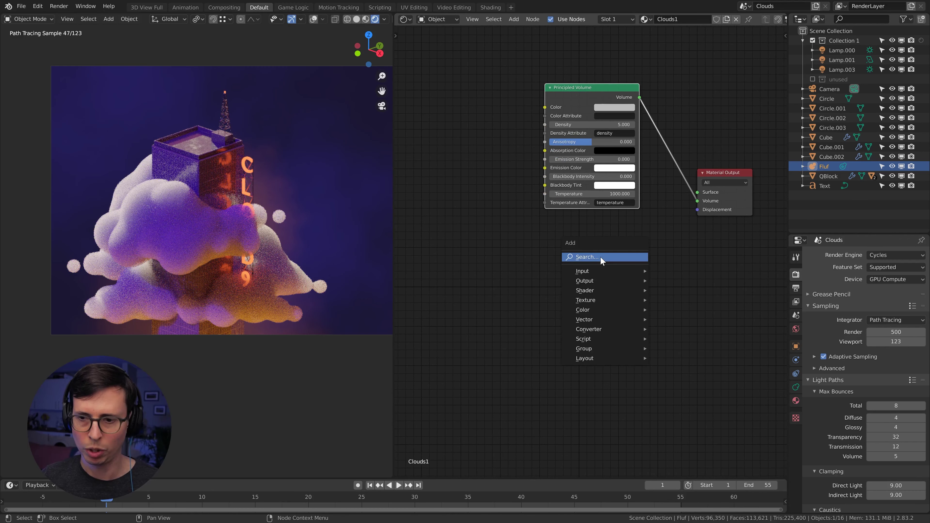
pyautogui.click(593, 257)
pyautogui.write('dis')
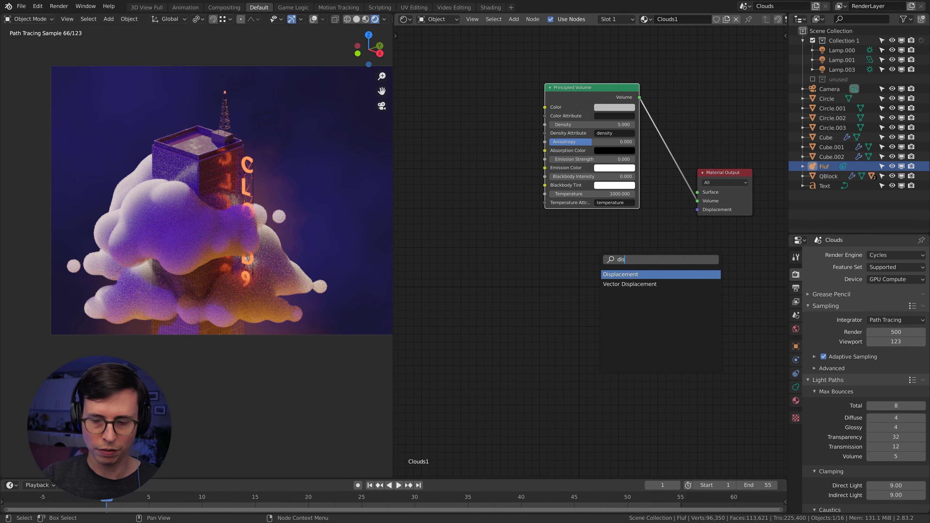
pyautogui.press('Return')
pyautogui.click(642, 286)
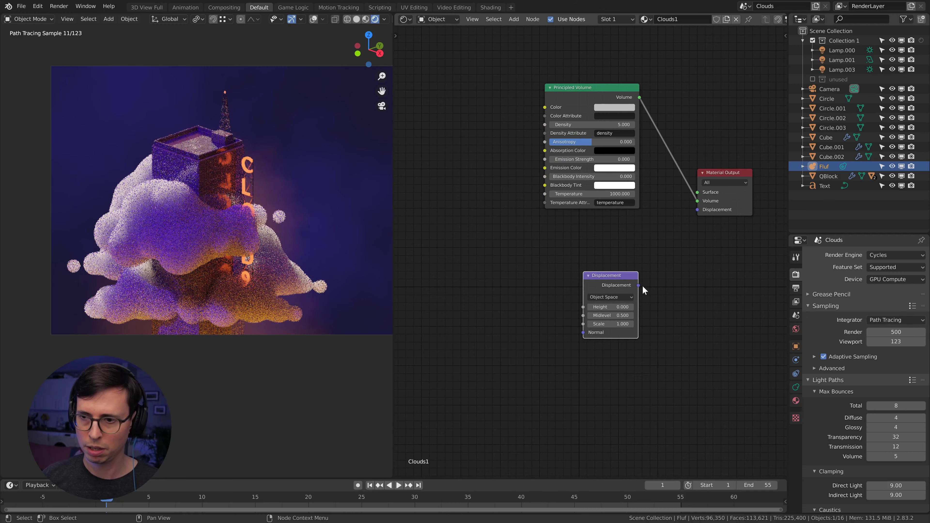
pyautogui.moveTo(638, 285); pyautogui.dragTo(699, 209)
# Step: Set the Clouds1 material's surface displacement method to Displacement Only
pyautogui.click(795, 401)
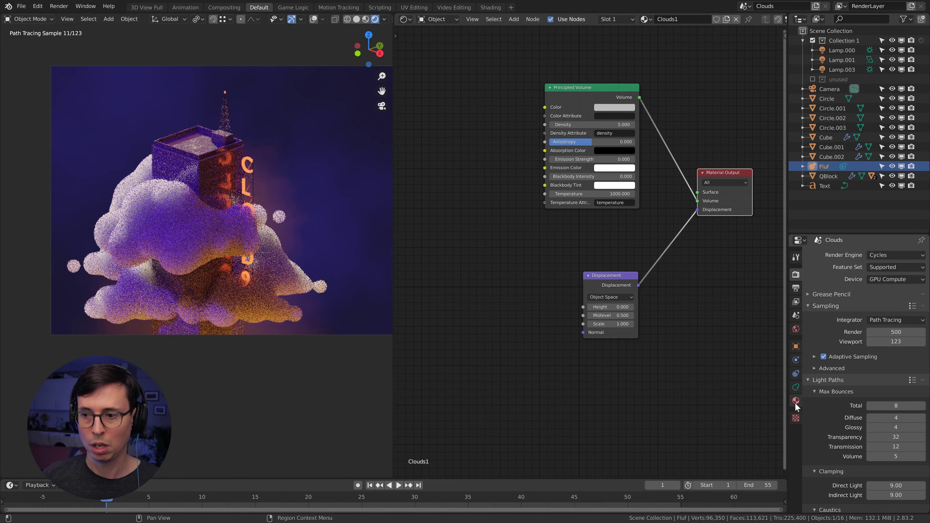
pyautogui.scroll(-5, 846, 454)
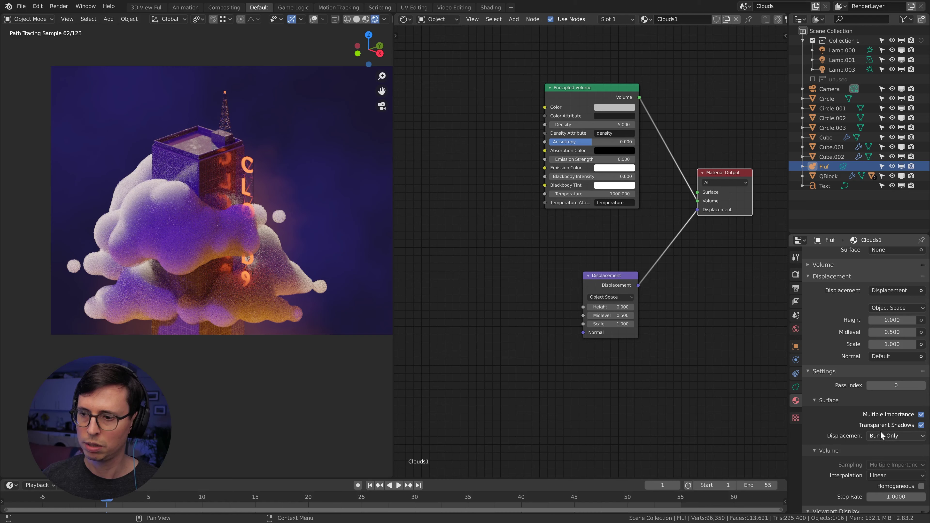
pyautogui.click(902, 434)
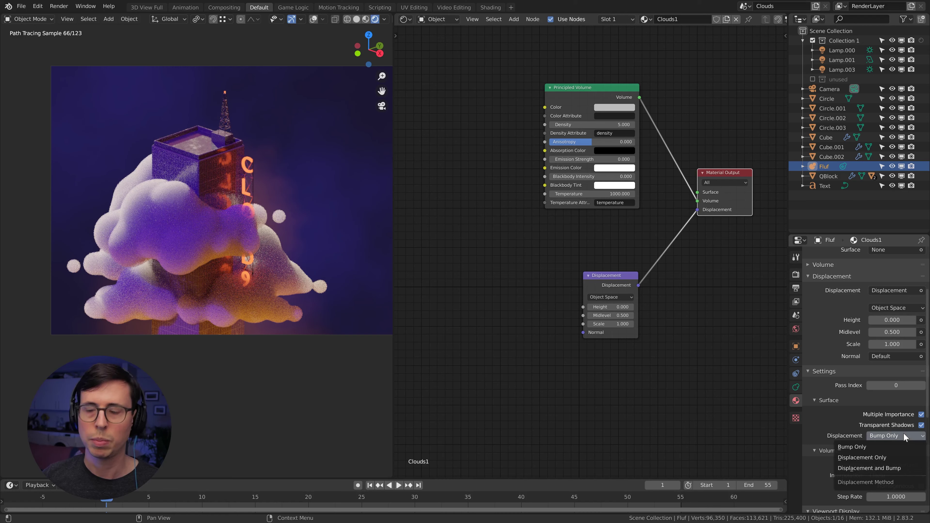
pyautogui.click(897, 456)
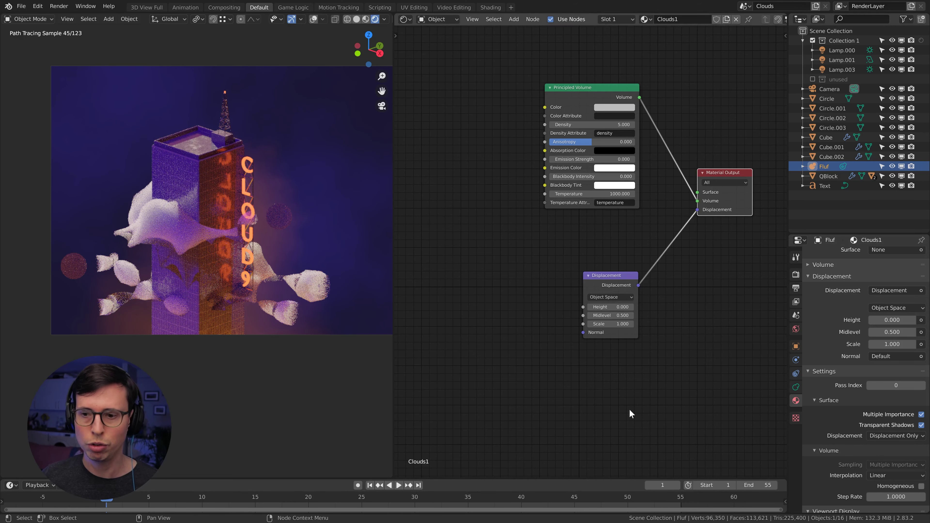
# Step: Try a height of 1 on the Displacement node, and settle on a height of 0.5
pyautogui.moveTo(399, 242); pyautogui.dragTo(452, 246, button='middle')
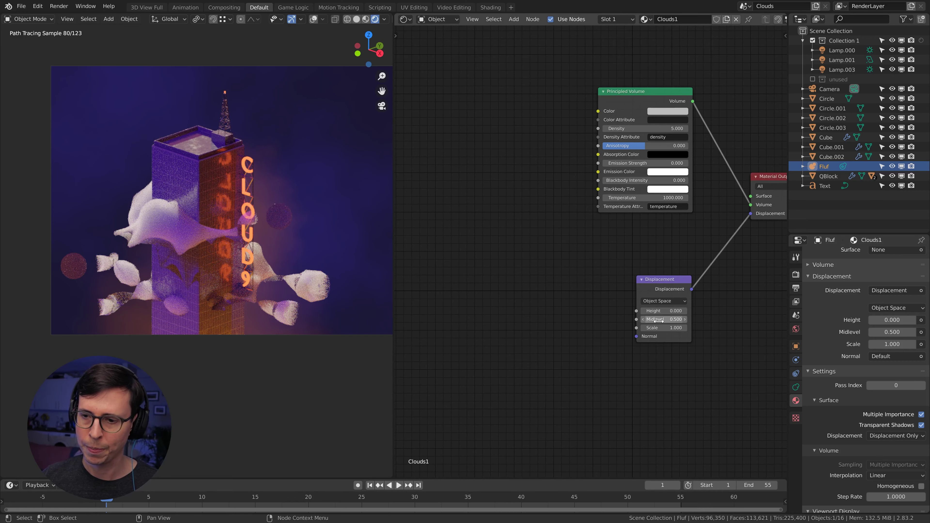
pyautogui.click(655, 310)
pyautogui.write('1')
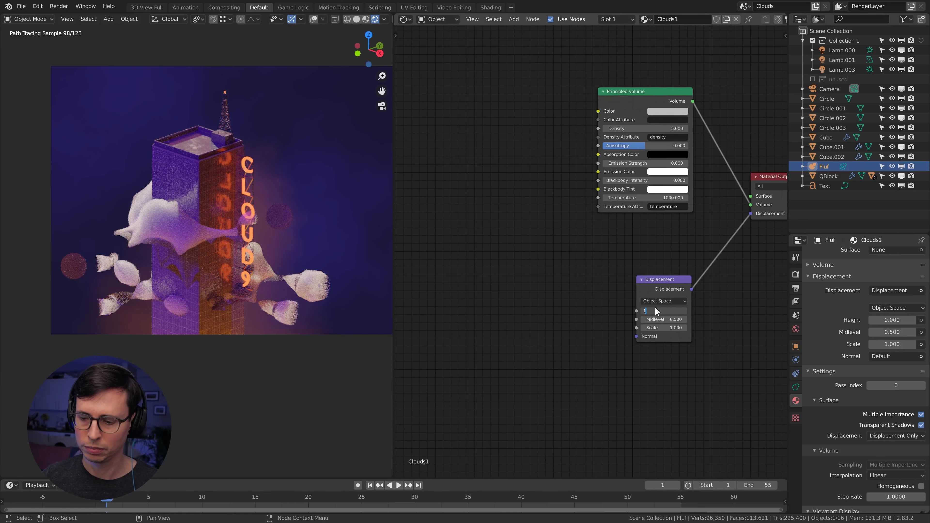
pyautogui.press('Return')
pyautogui.keyDown('ctrl'); pyautogui.moveTo(655, 311); pyautogui.dragTo(650, 310); pyautogui.keyUp('ctrl')
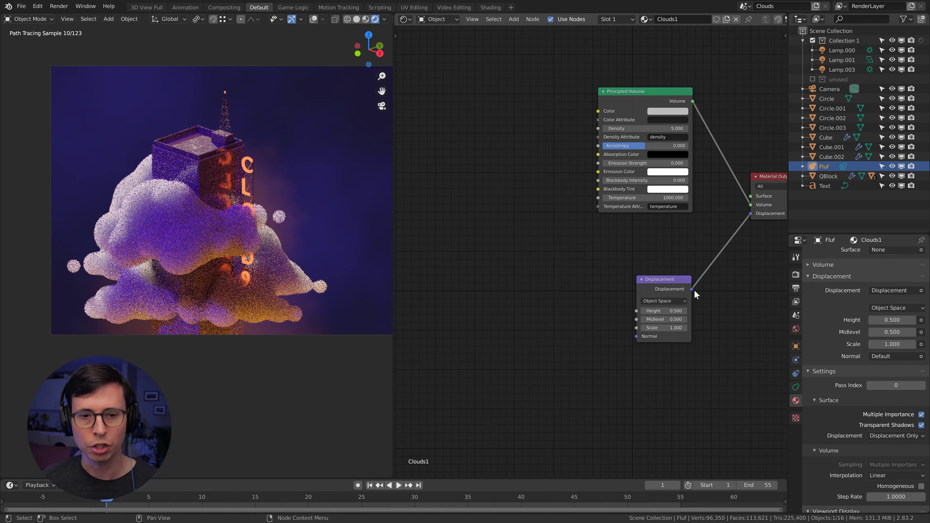
# Step: Add a Voronoi Texture node in the empty space before the Principled Volume and Displacement nodes
pyautogui.hotkey('shift', 'a')
pyautogui.click(469, 217)
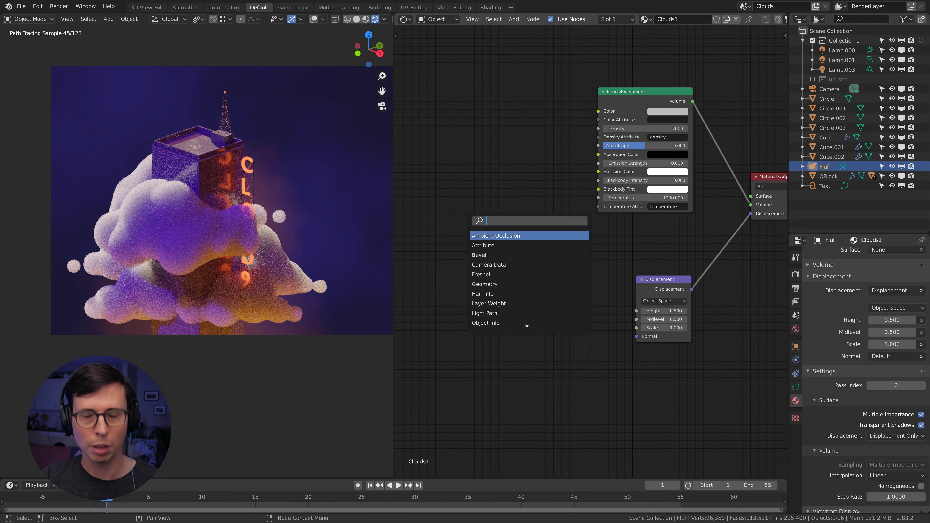
pyautogui.write('vo')
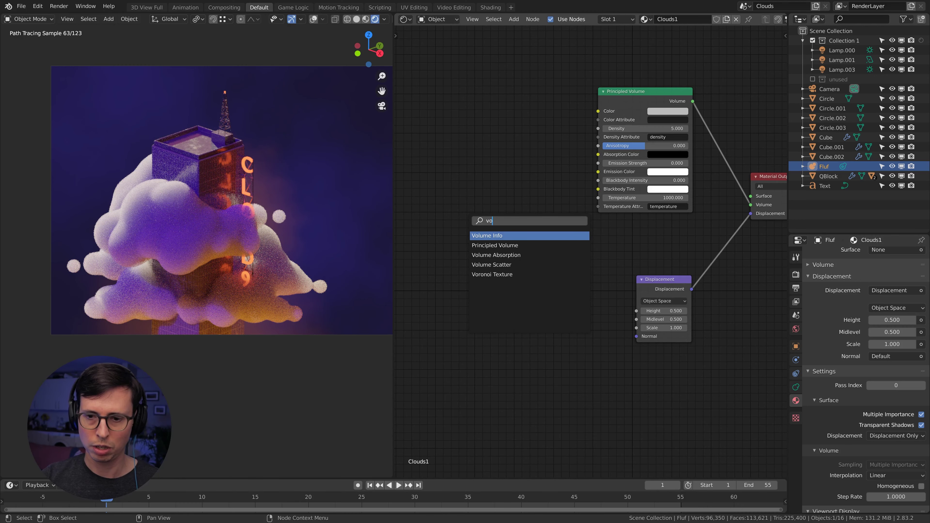
pyautogui.press('Down')
pyautogui.press('Down')
pyautogui.press('Down')
pyautogui.press('Down')
pyautogui.press('Return')
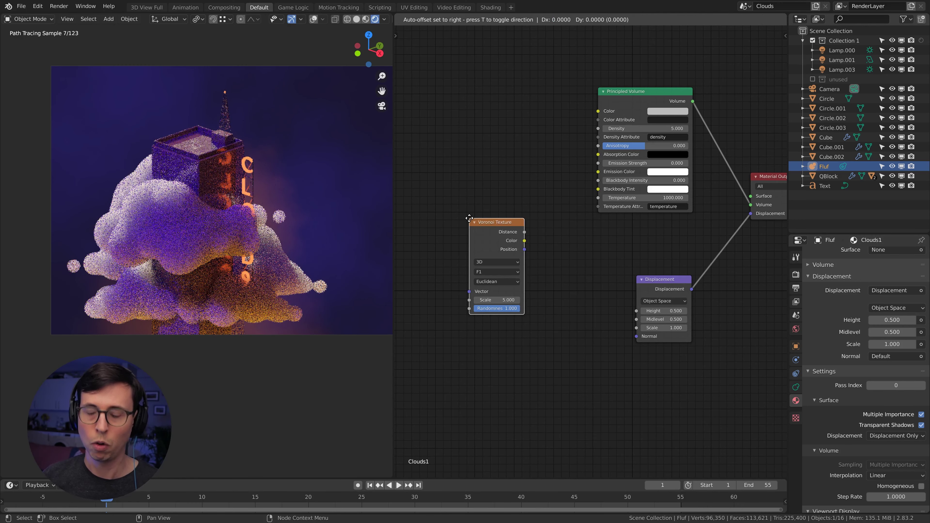
pyautogui.click(448, 185)
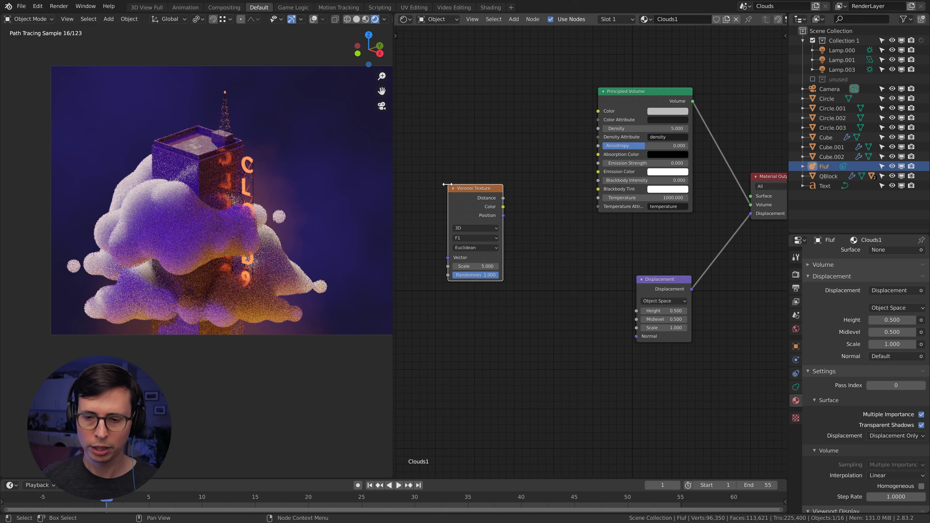
pyautogui.click(461, 199)
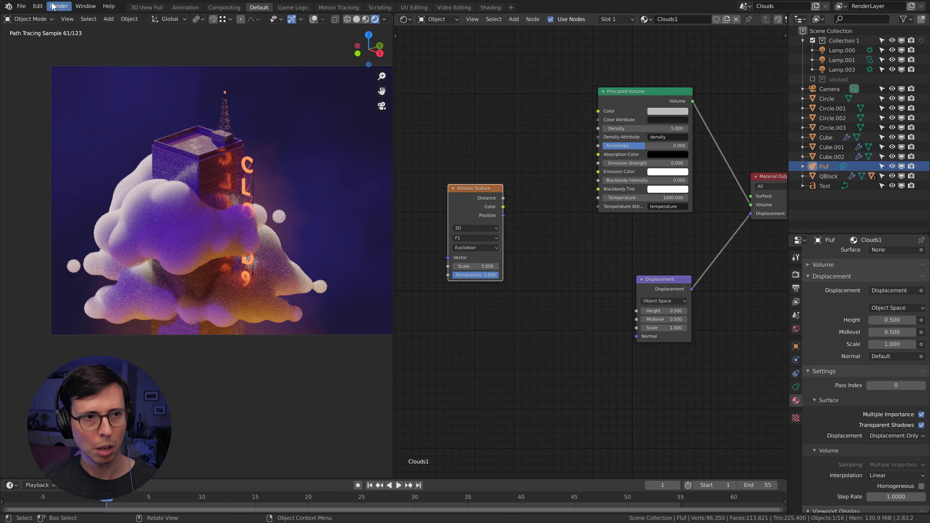
# Step: Enable the Node Wrangler add-on in the preferences and close the preferences window
pyautogui.click(38, 6)
pyautogui.click(78, 144)
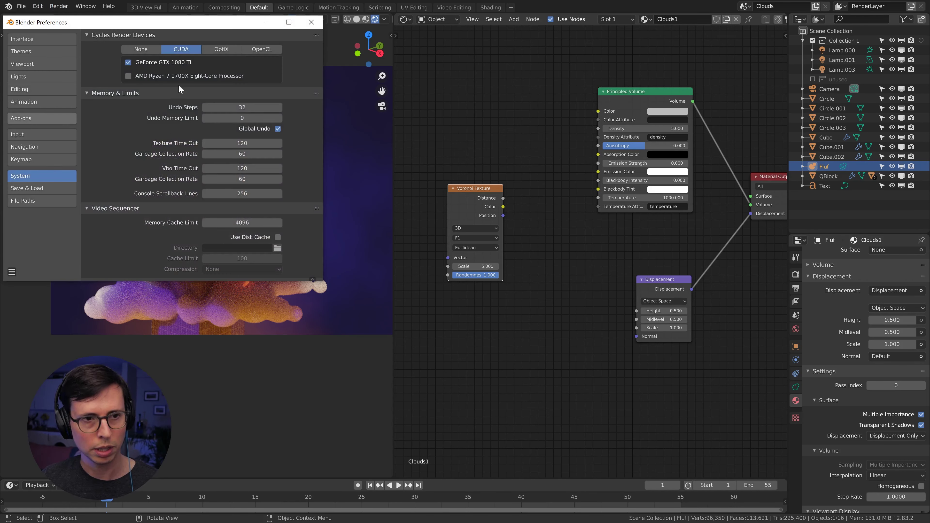
pyautogui.click(32, 118)
pyautogui.click(257, 50)
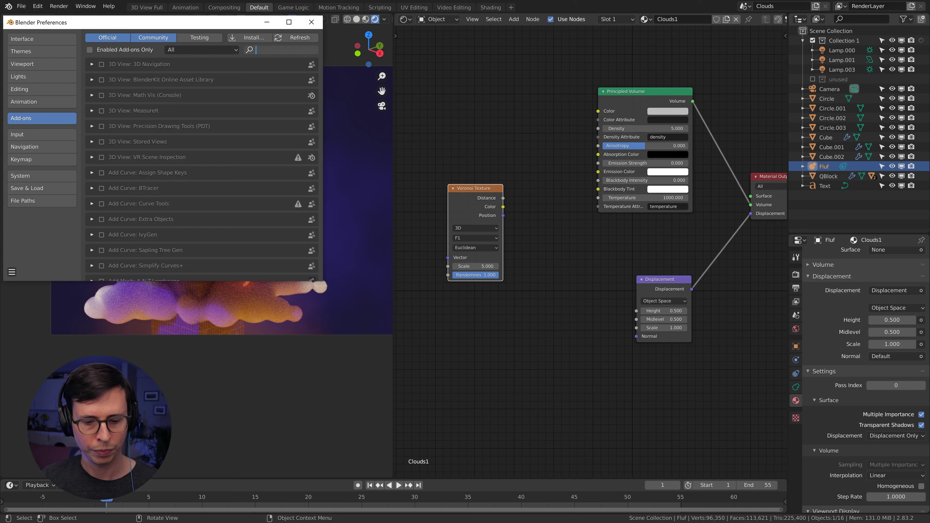
pyautogui.write('node')
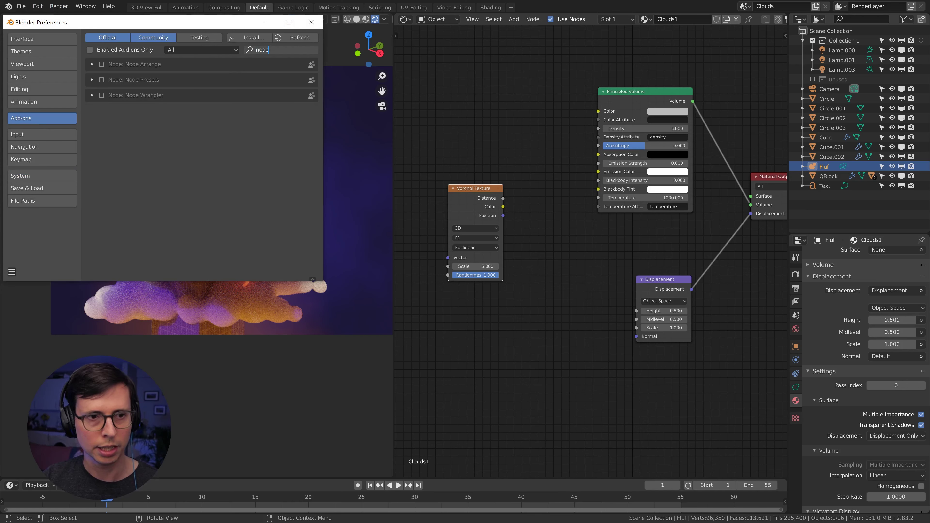
pyautogui.press('Return')
pyautogui.click(101, 96)
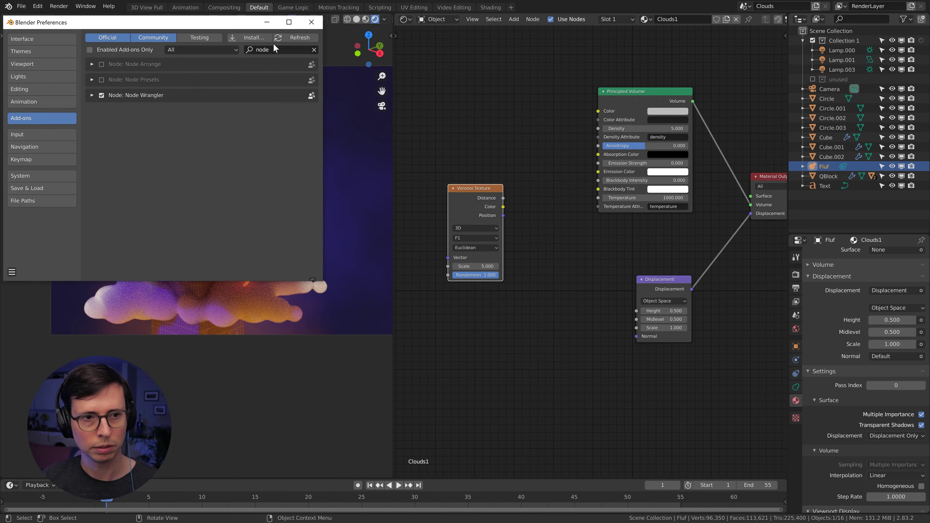
pyautogui.click(312, 22)
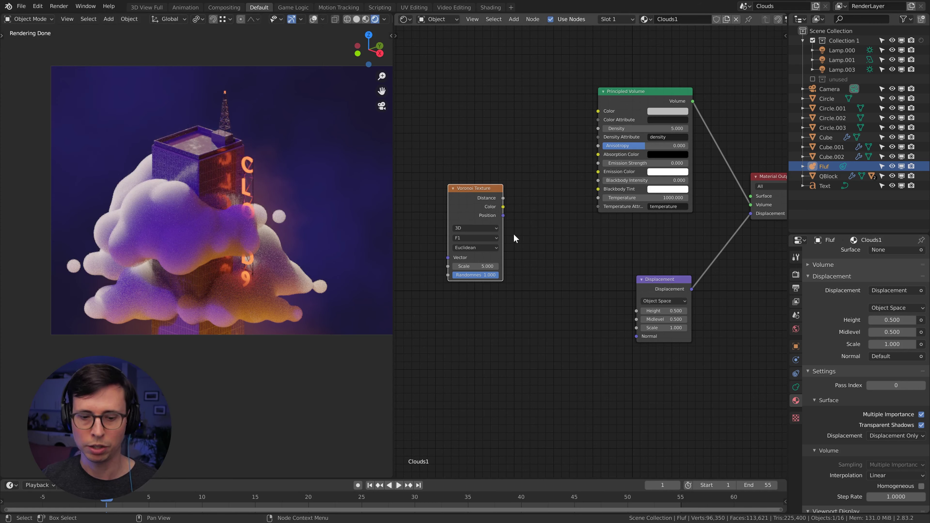
# Step: Preview the Voronoi Texture's distance output on the clouds and set the texture's scale to 9.4
pyautogui.keyDown('ctrl'); pyautogui.keyDown('shift'); pyautogui.click(462, 202); pyautogui.keyUp('shift'); pyautogui.keyUp('ctrl')
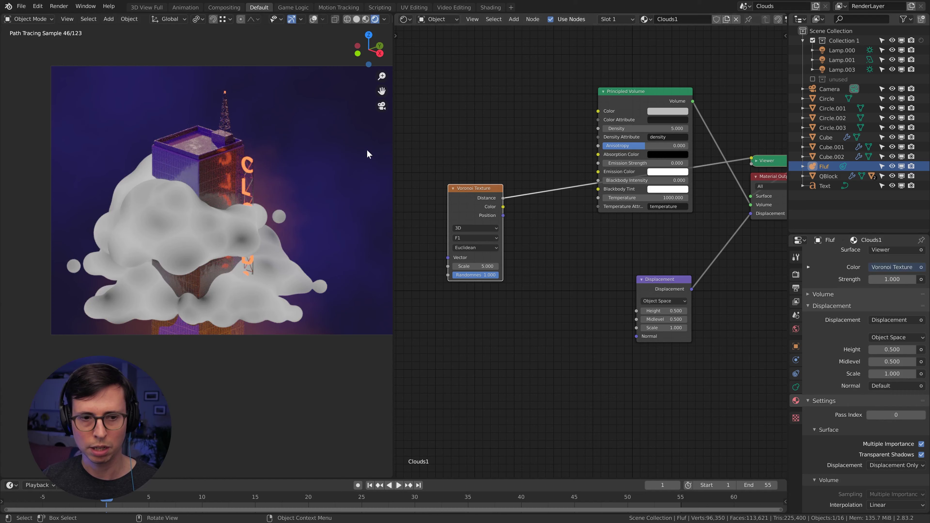
pyautogui.moveTo(475, 266); pyautogui.dragTo(498, 266)
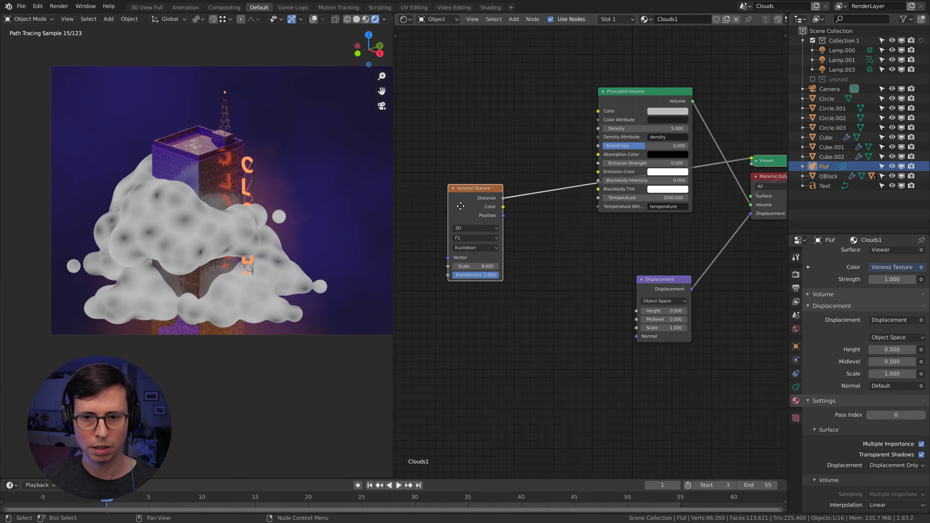
pyautogui.moveTo(502, 218); pyautogui.dragTo(465, 209)
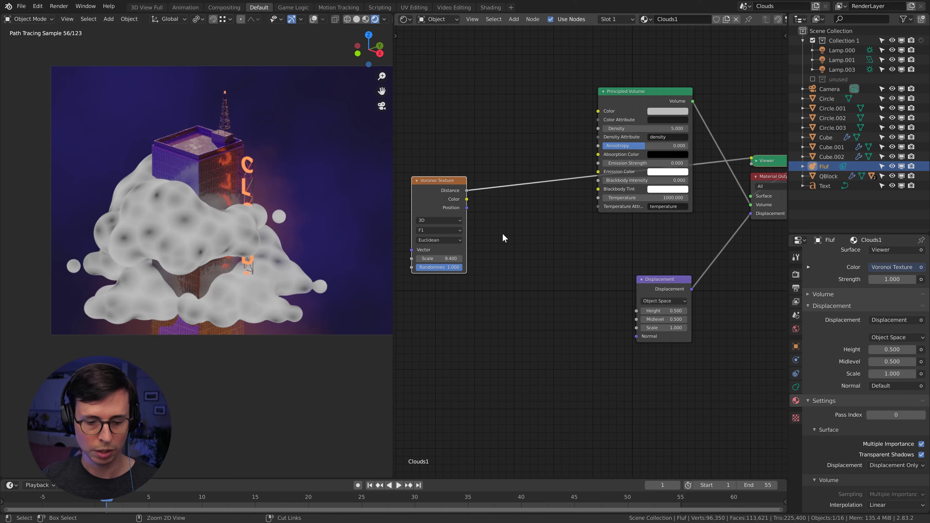
# Step: Insert an Invert node on the link between the Voronoi Texture and the Viewer
pyautogui.hotkey('shift', 'a')
pyautogui.click(508, 224)
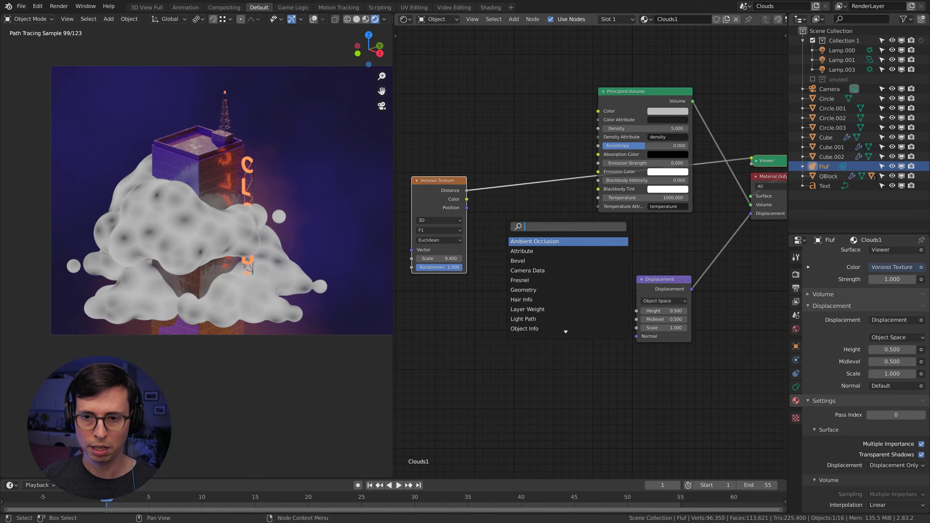
pyautogui.write('invoi')
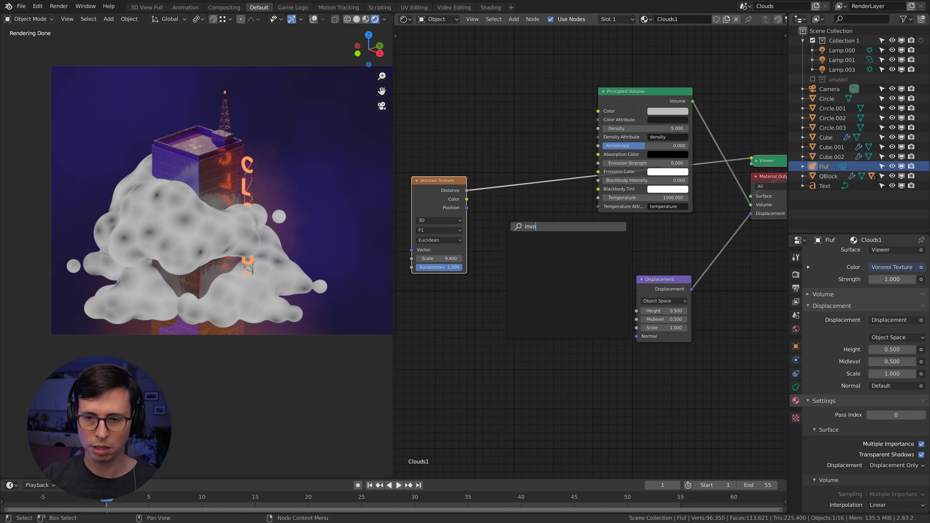
pyautogui.press('BackSpace')
pyautogui.press('Return')
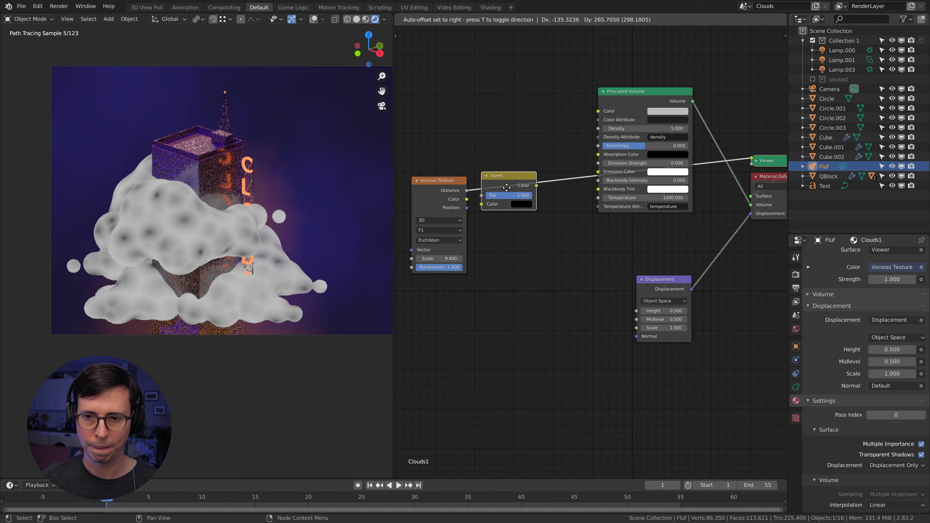
pyautogui.click(507, 186)
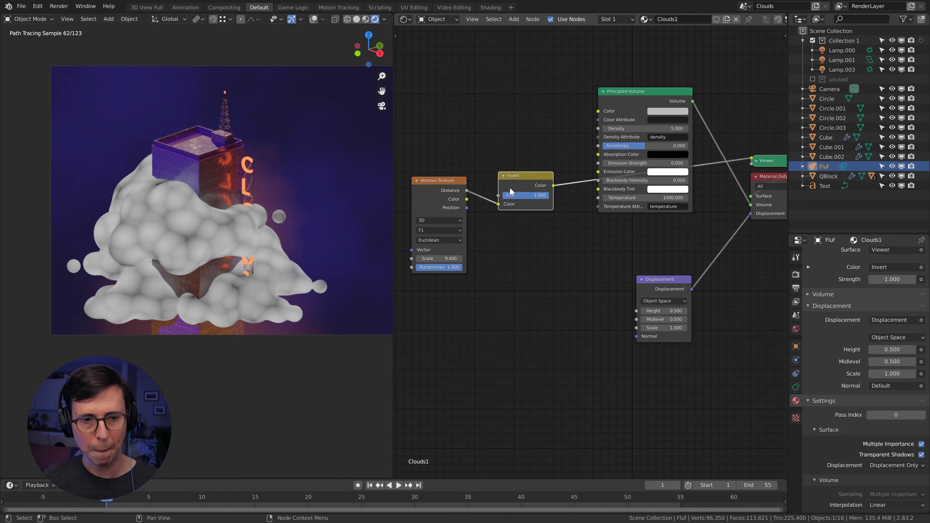
# Step: Connect the Invert node's color to the Displacement node's Height input and delete the Viewer node
pyautogui.moveTo(539, 183); pyautogui.dragTo(636, 311)
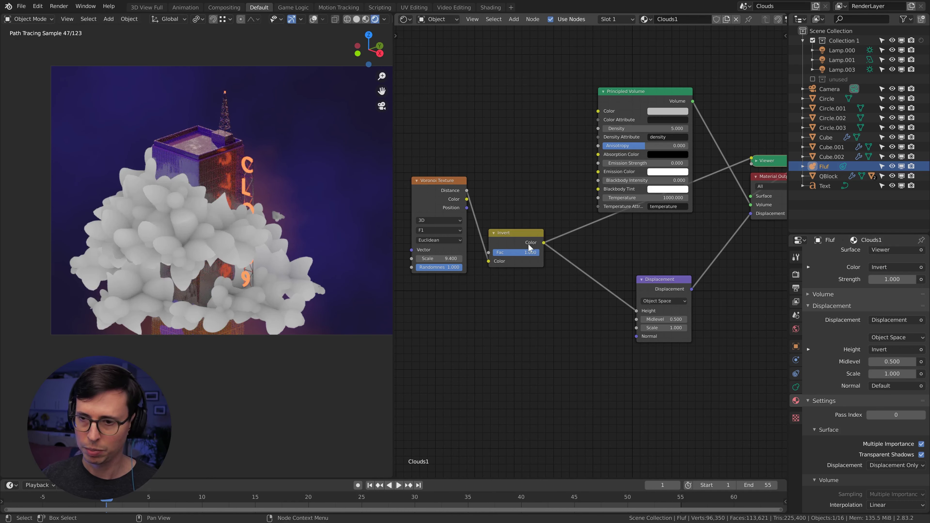
pyautogui.click(767, 162)
pyautogui.press('x')
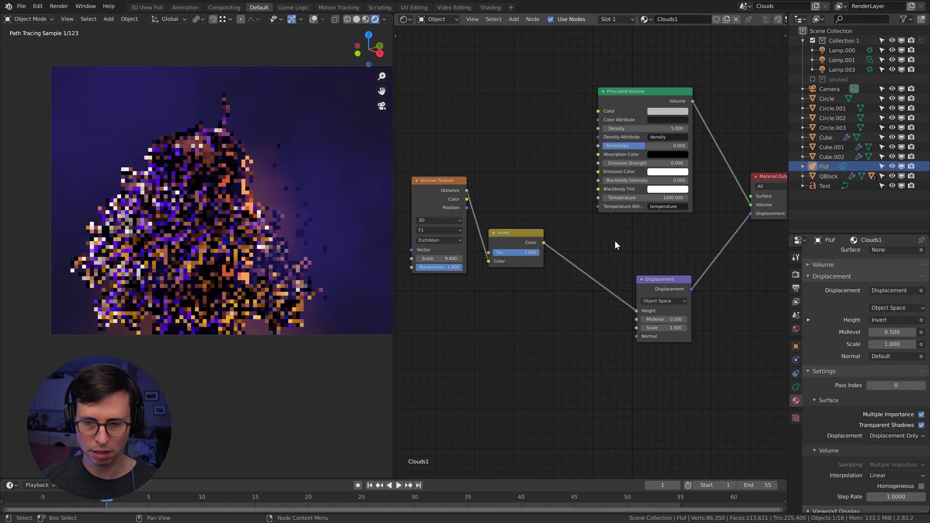
# Step: Insert a Math node between the Invert and Displacement nodes, set to Multiply with a value of 1
pyautogui.hotkey('shift', 'a')
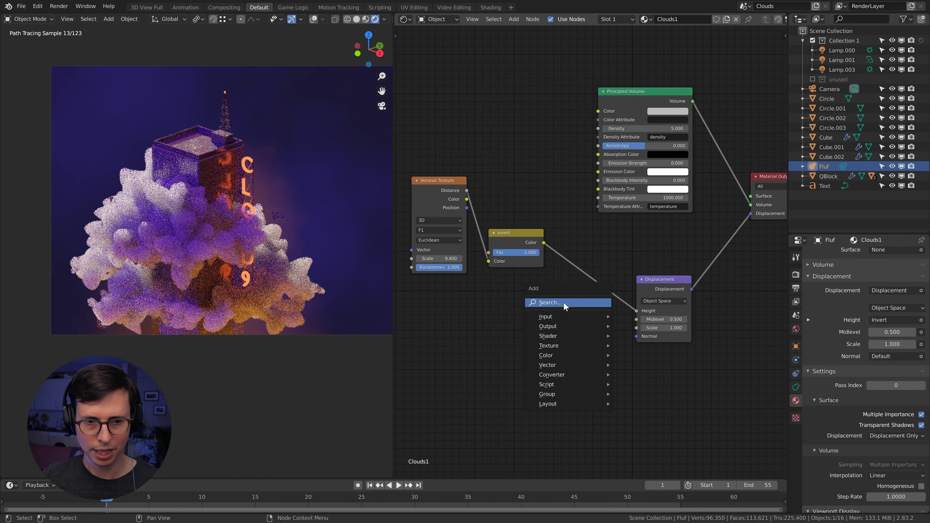
pyautogui.click(563, 302)
pyautogui.write('math')
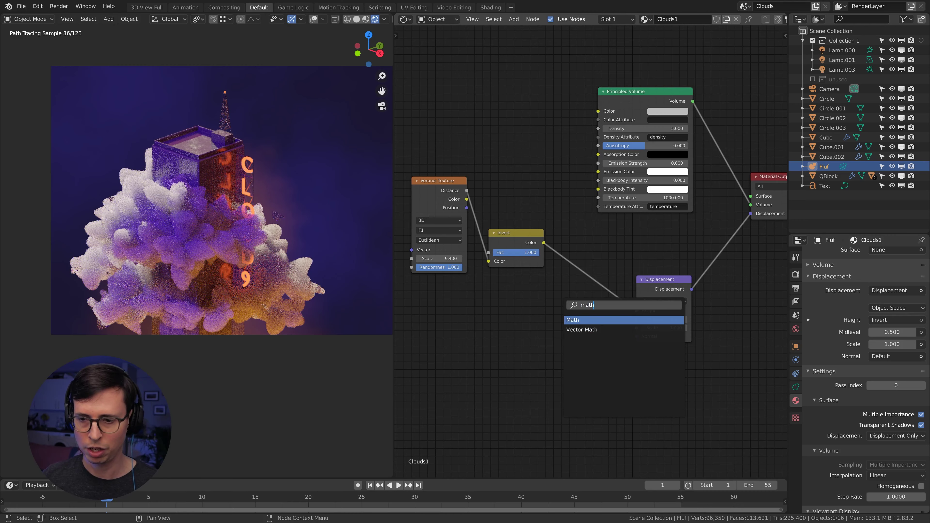
pyautogui.press('Return')
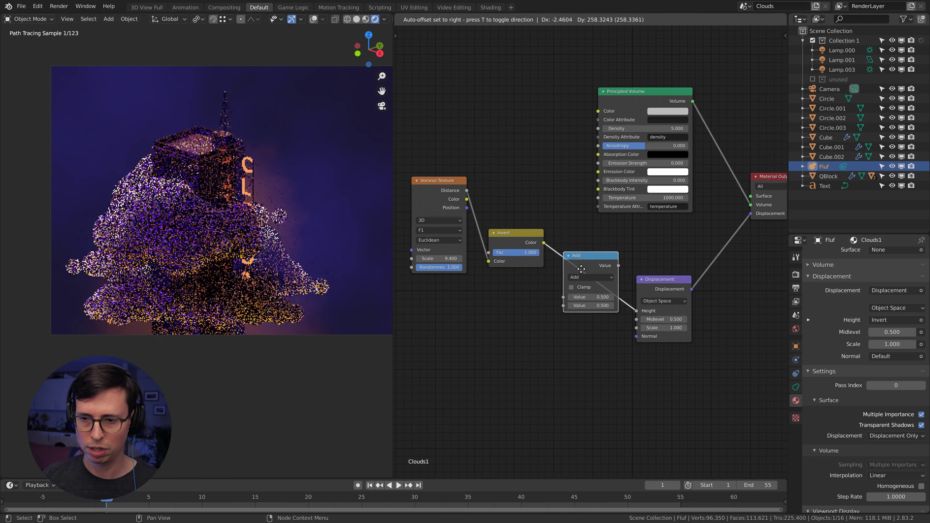
pyautogui.click(581, 267)
pyautogui.click(606, 277)
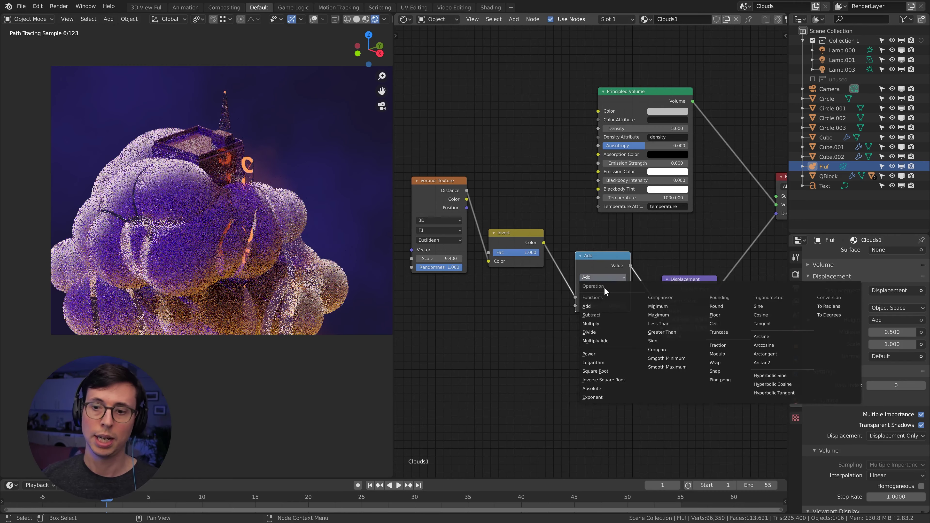
pyautogui.click(603, 321)
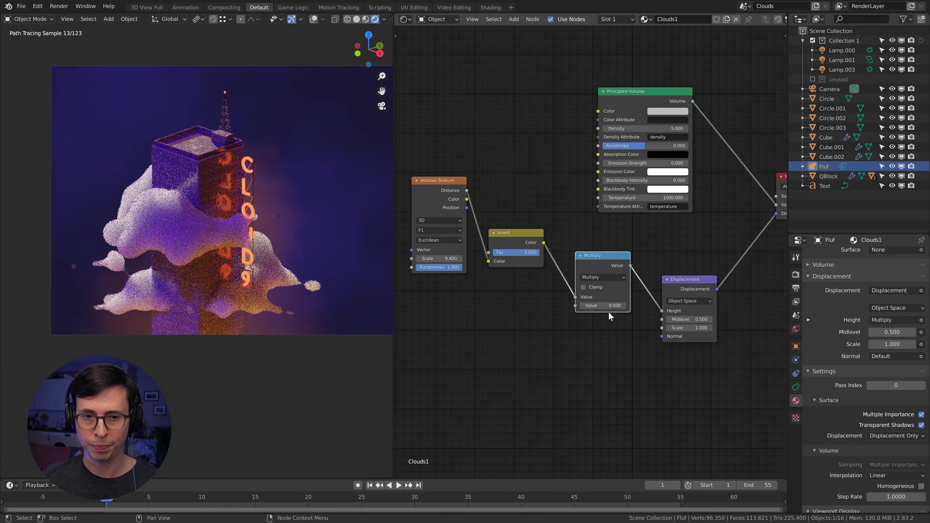
pyautogui.click(600, 305)
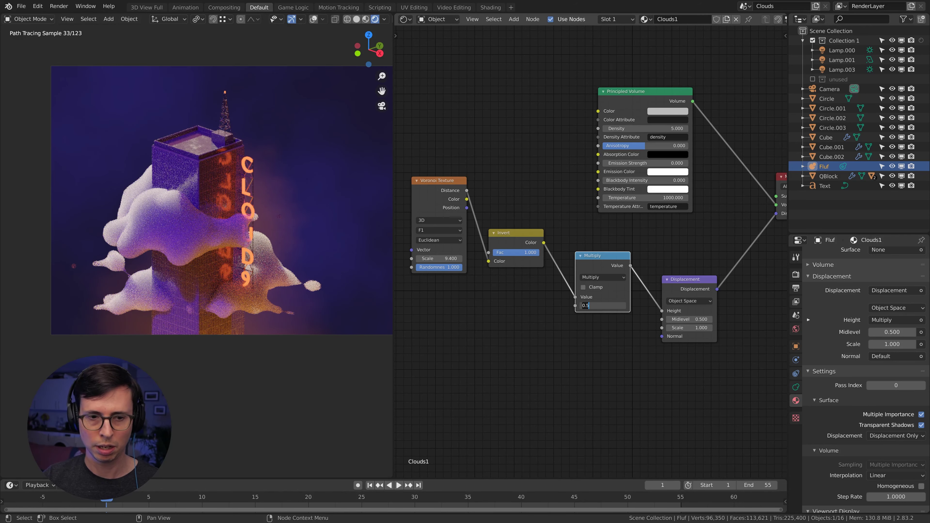
pyautogui.write('1')
pyautogui.press('Return')
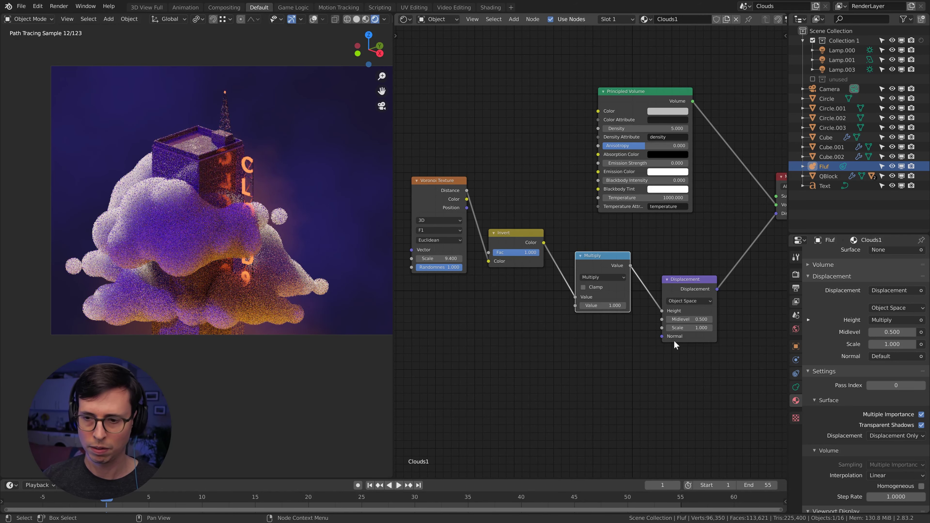
# Step: Make room before the Material Output and connect a new white Transparent BSDF to its Surface input
pyautogui.moveTo(674, 341); pyautogui.dragTo(614, 353, button='middle')
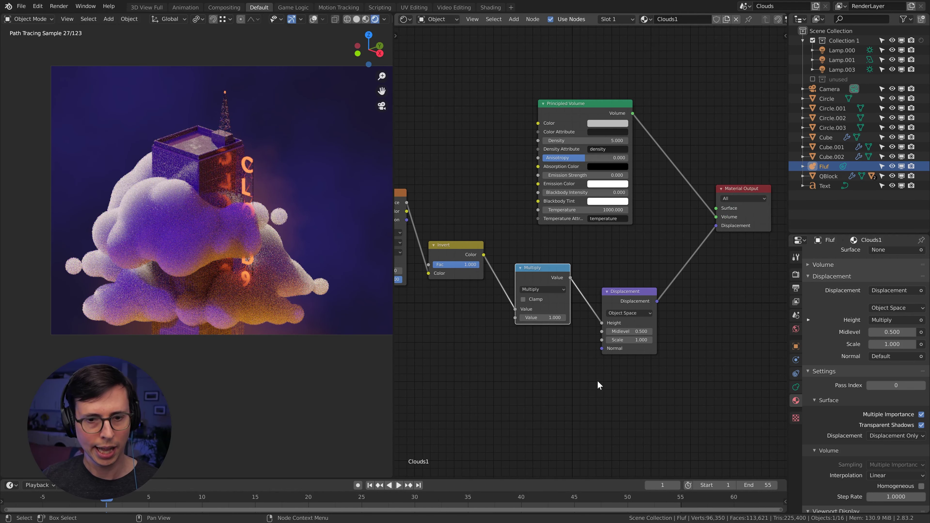
pyautogui.moveTo(541, 367); pyautogui.dragTo(577, 353, button='middle')
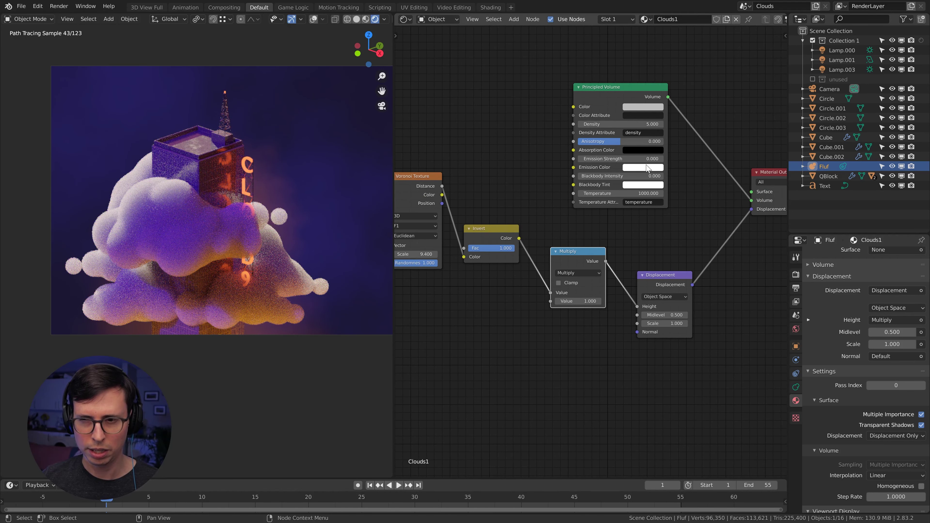
pyautogui.moveTo(617, 111); pyautogui.dragTo(556, 104)
pyautogui.moveTo(653, 187); pyautogui.dragTo(618, 188, button='middle')
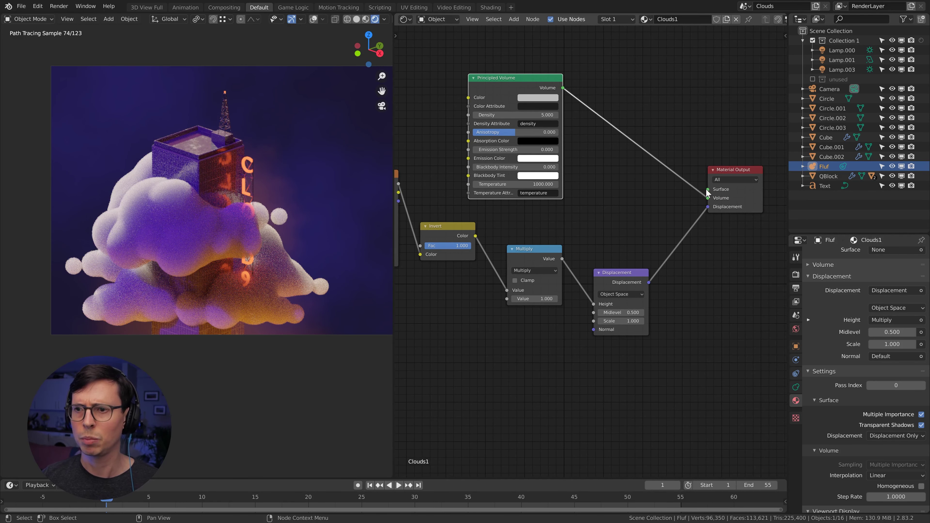
pyautogui.hotkey('shift', 'a')
pyautogui.click(645, 76)
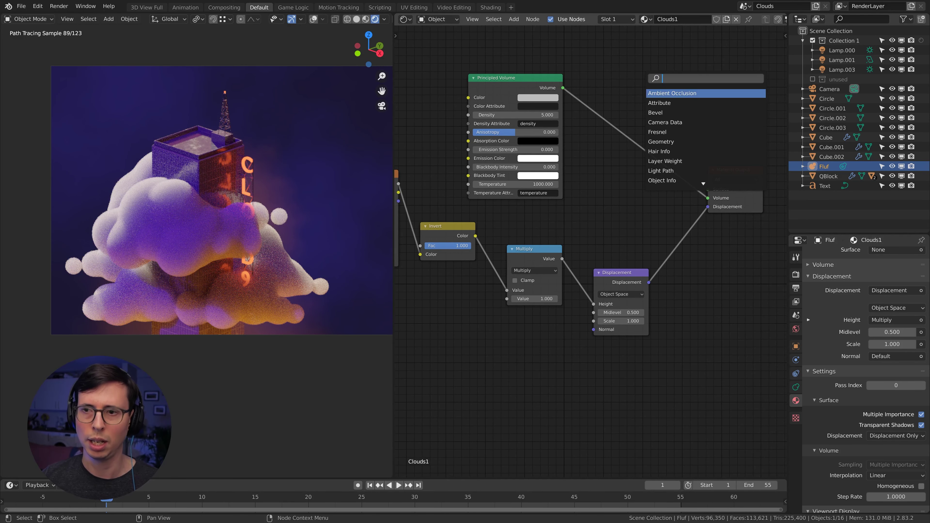
pyautogui.write('trans')
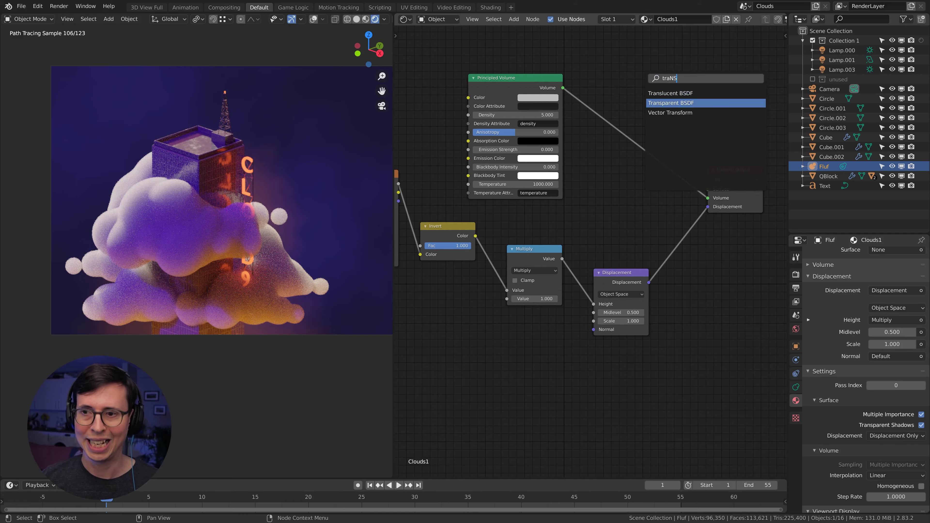
pyautogui.click(679, 102)
pyautogui.click(662, 72)
pyautogui.click(669, 69)
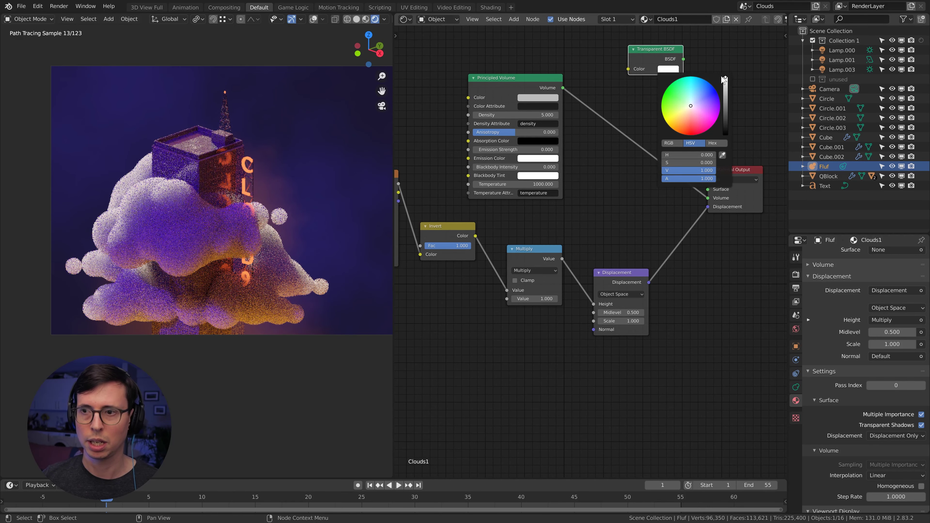
pyautogui.moveTo(725, 81); pyautogui.dragTo(710, 187)
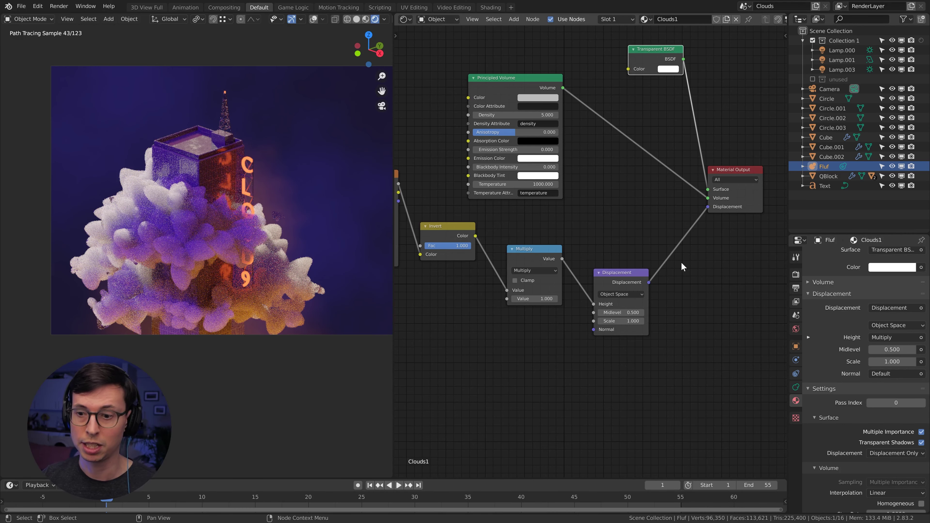
# Step: Set the Multiply node's value to 0.5 and the Voronoi Texture's scale to 12
pyautogui.click(534, 299)
pyautogui.write('1.0')
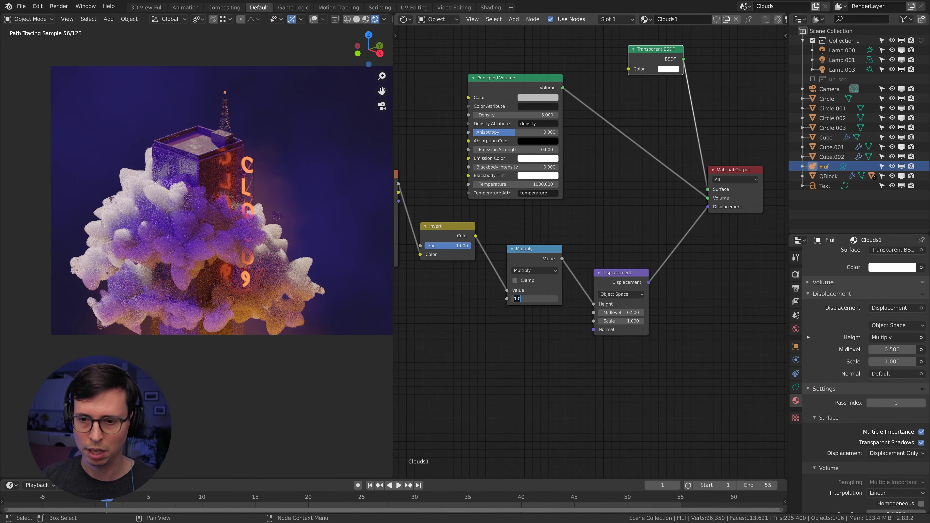
pyautogui.press('Return')
pyautogui.keyDown('ctrl'); pyautogui.moveTo(538, 300); pyautogui.dragTo(487, 301); pyautogui.keyUp('ctrl')
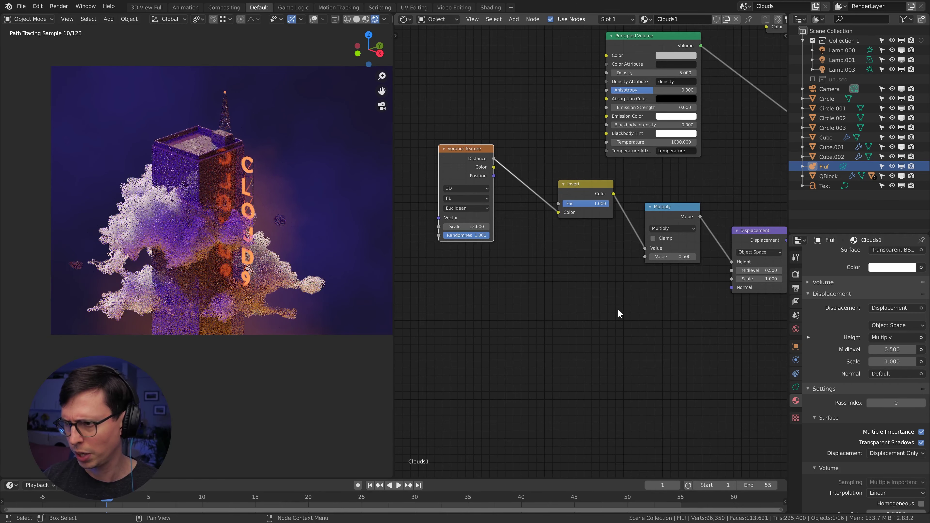
# Step: Add a Map Range node in the empty space below the Multiply and Displacement nodes
pyautogui.moveTo(618, 314); pyautogui.dragTo(520, 311, button='middle')
pyautogui.hotkey('shift', 'a')
pyautogui.click(520, 321)
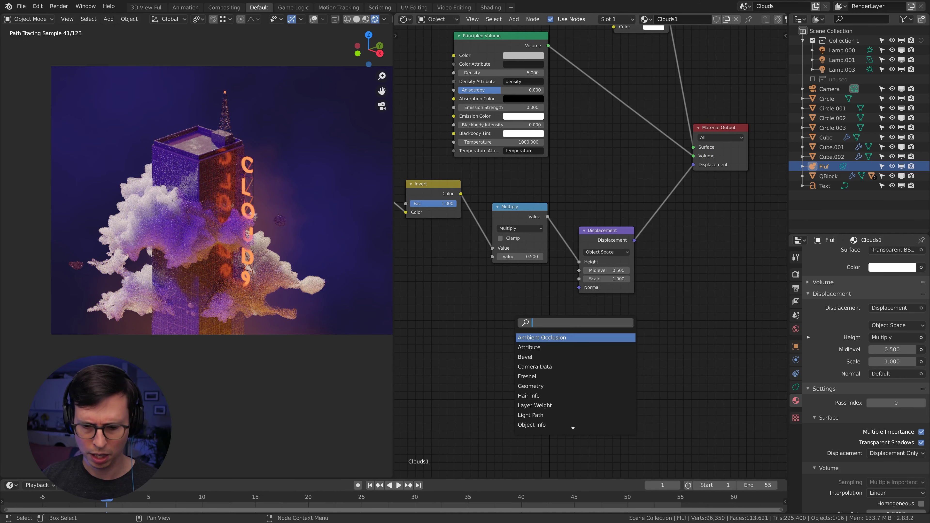
pyautogui.write('MAPS')
pyautogui.press('BackSpace')
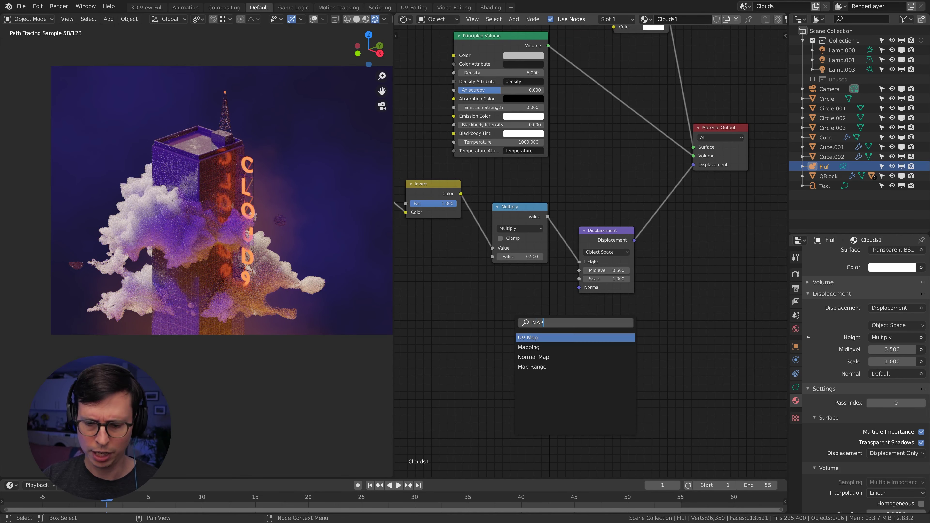
pyautogui.write('S')
pyautogui.press('BackSpace')
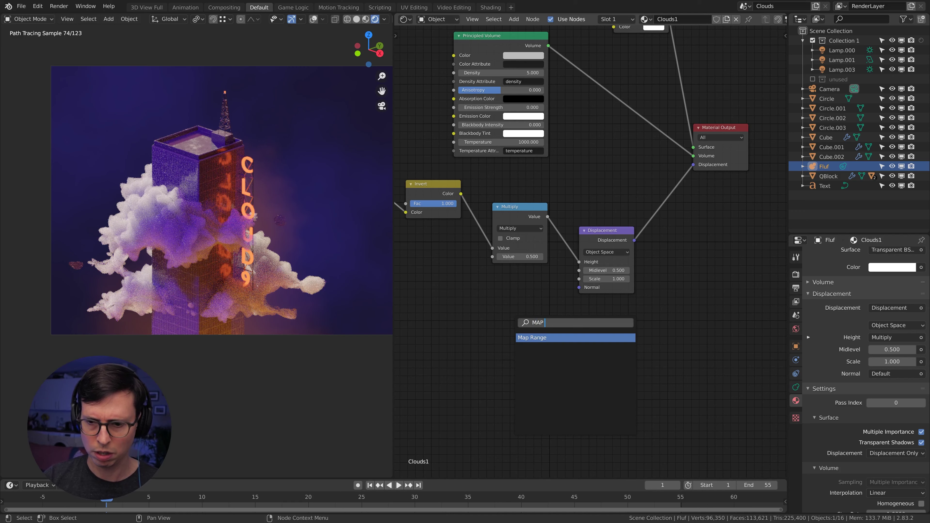
pyautogui.press('Return')
pyautogui.click(525, 322)
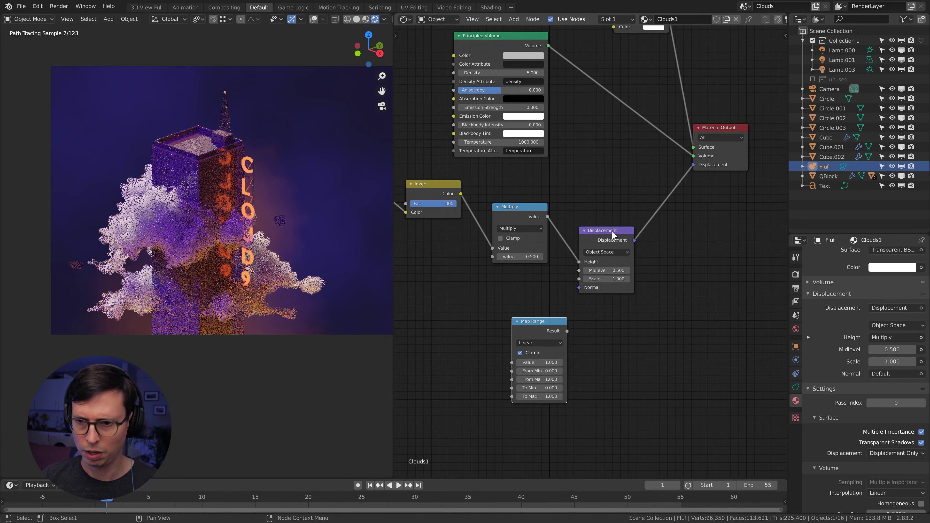
# Step: Spread the Multiply and Displacement nodes apart and insert the Map Range node between them
pyautogui.moveTo(612, 231); pyautogui.dragTo(693, 227)
pyautogui.moveTo(527, 225); pyautogui.dragTo(514, 227)
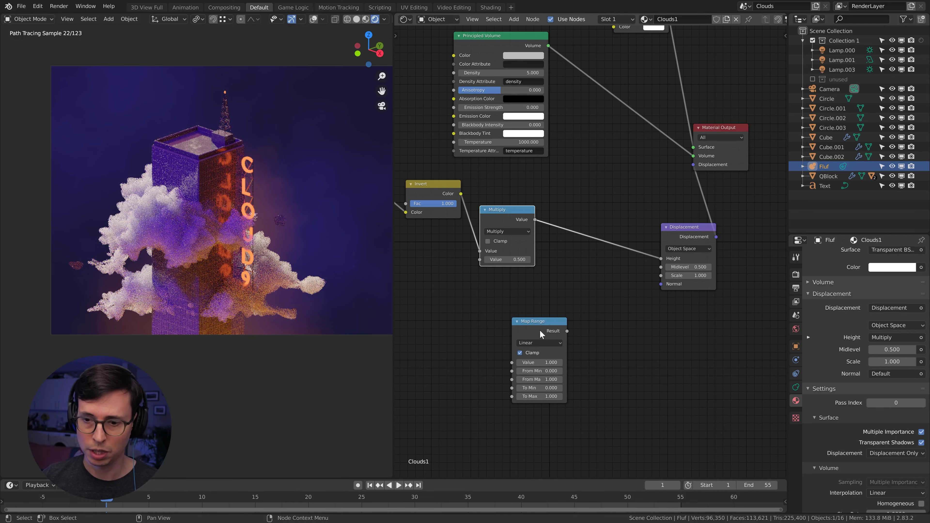
pyautogui.moveTo(530, 321); pyautogui.dragTo(611, 233)
pyautogui.click(584, 227)
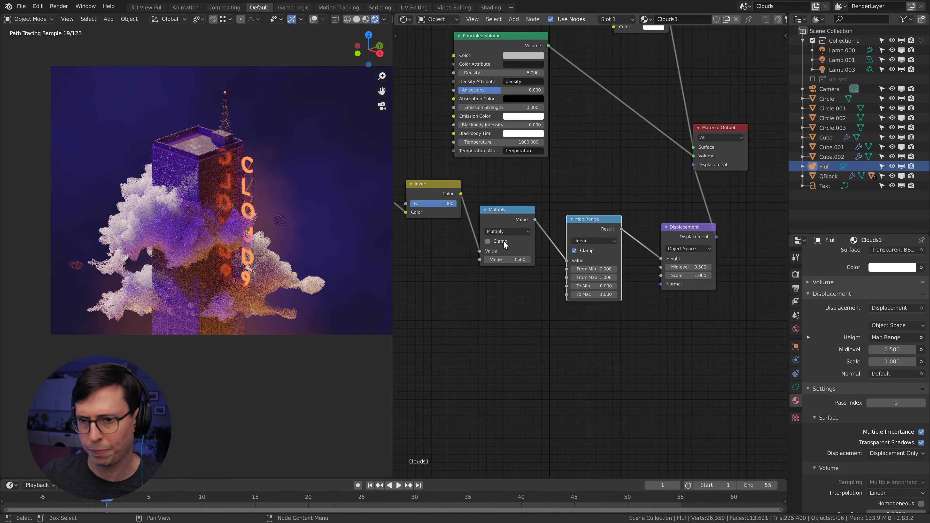
# Step: Enable Clamp on the Multiply node and set the Map Range node's To Min to 0.2
pyautogui.click(487, 241)
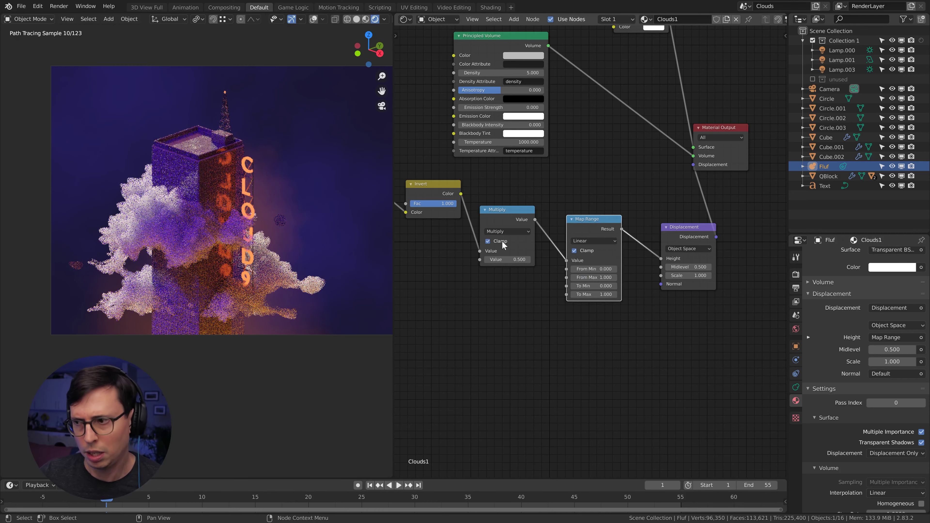
pyautogui.click(605, 286)
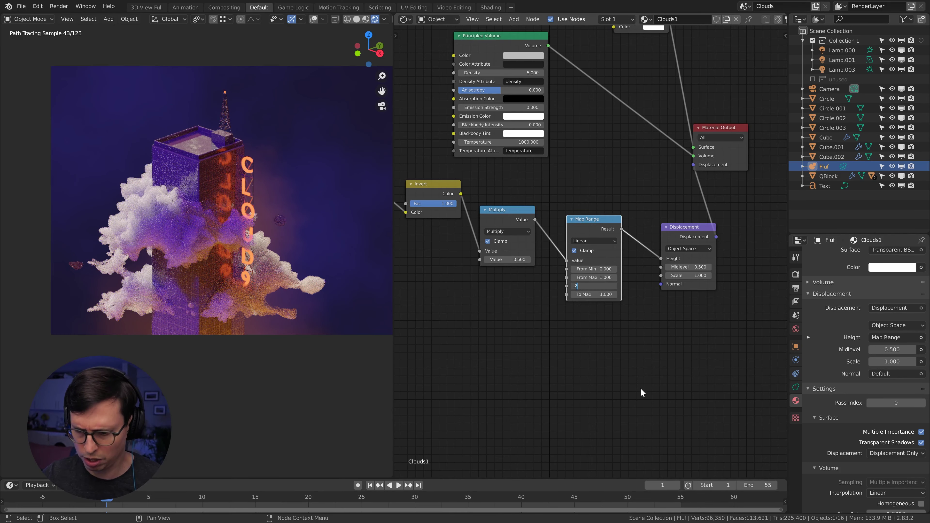
pyautogui.write('.2')
pyautogui.press('Return')
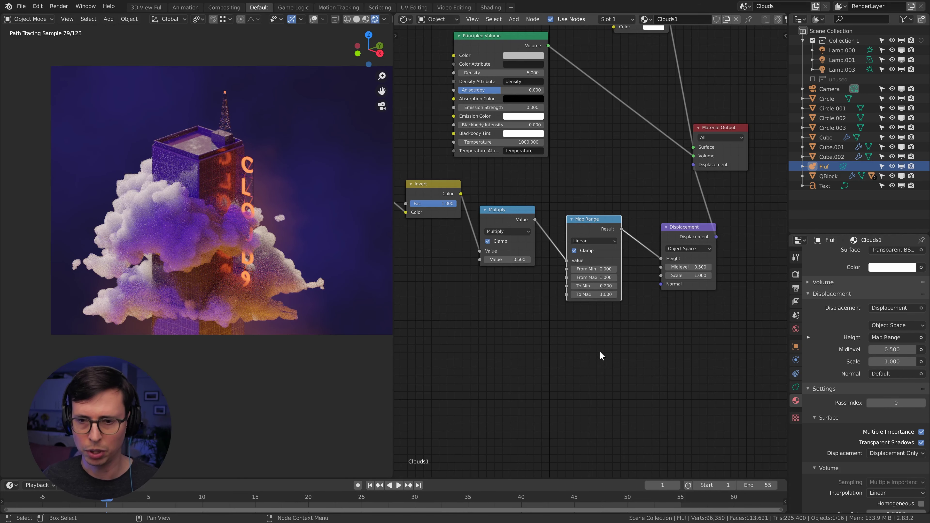
# Step: Set the Displacement node's Scale to 0.4 and move the Principled Volume node away from the displacement chain
pyautogui.moveTo(601, 356); pyautogui.dragTo(524, 326, button='middle')
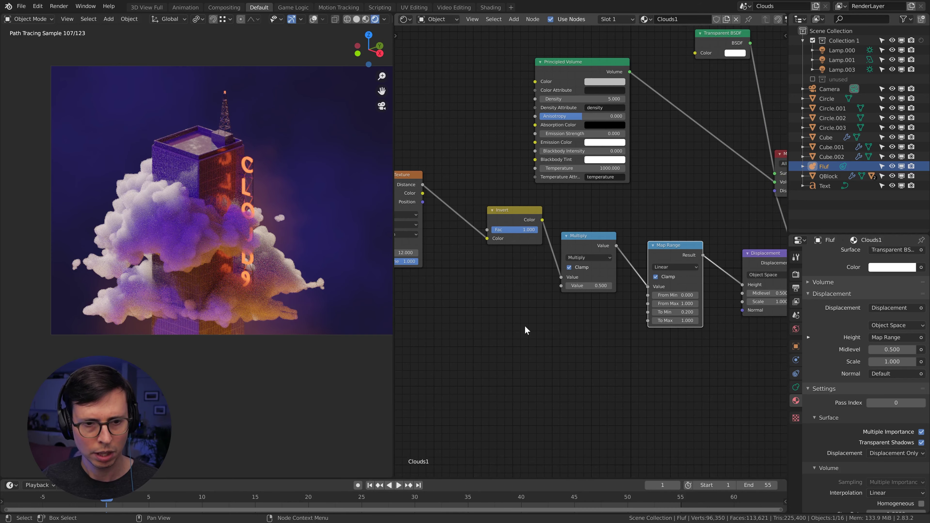
pyautogui.moveTo(585, 327); pyautogui.dragTo(560, 368, button='middle')
pyautogui.moveTo(541, 109); pyautogui.dragTo(507, 53)
pyautogui.moveTo(594, 190); pyautogui.dragTo(601, 196, button='middle')
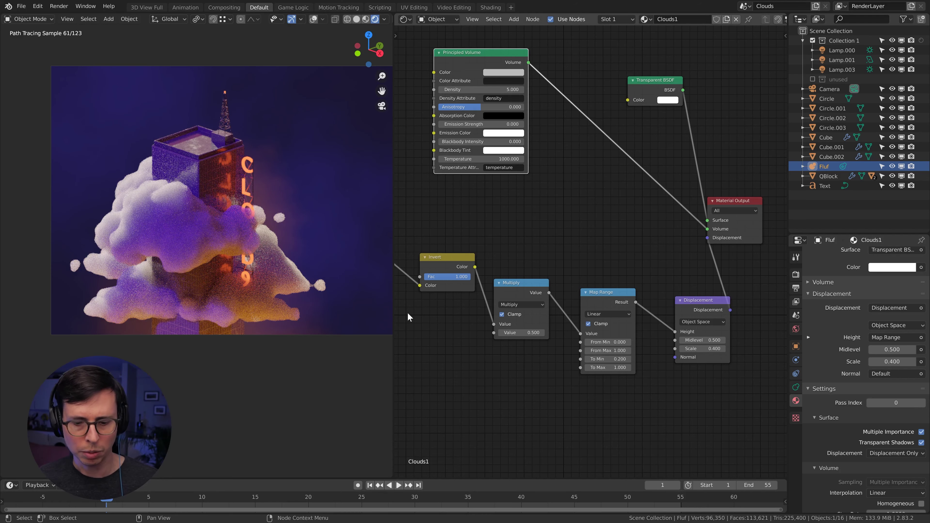
# Step: Tidy the displacement chain by moving the Voronoi Texture closer to Invert and the Displacement node closer to Map Range
pyautogui.moveTo(476, 369); pyautogui.dragTo(577, 374, button='middle')
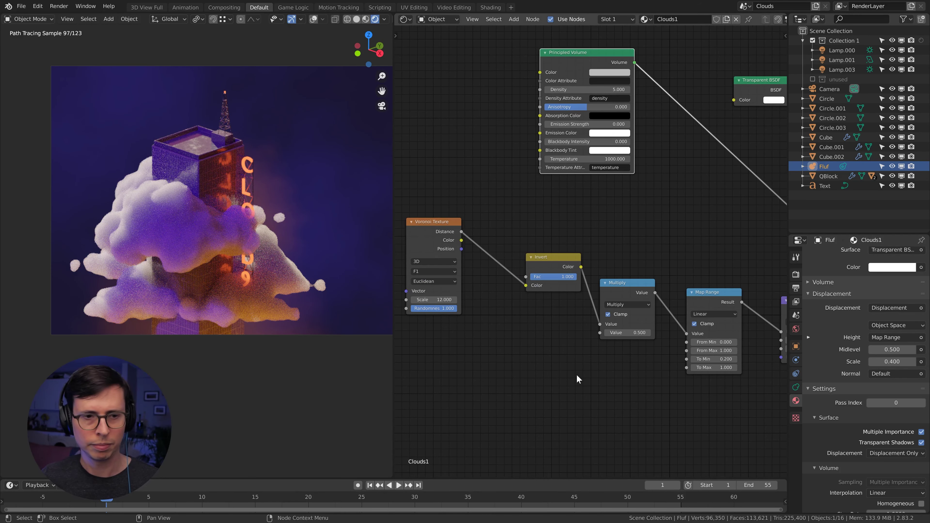
pyautogui.moveTo(559, 382); pyautogui.dragTo(618, 378, button='middle')
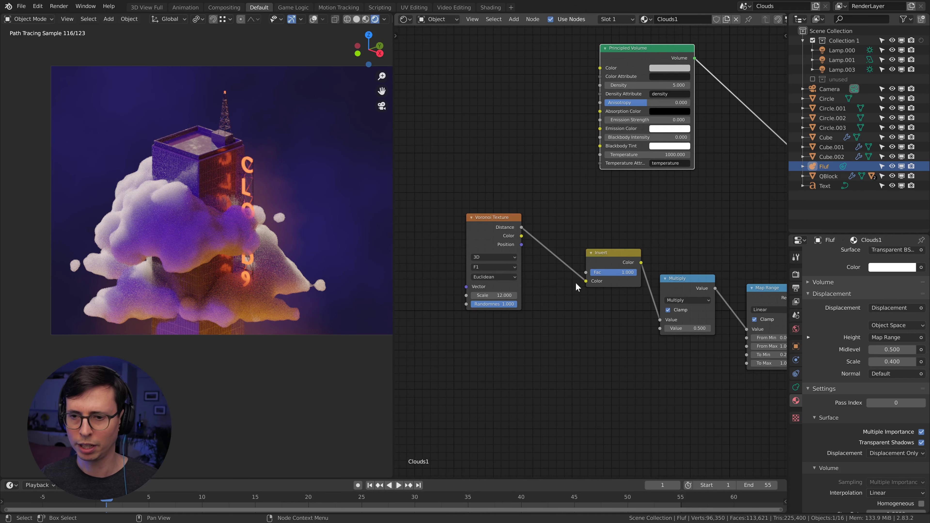
pyautogui.moveTo(479, 230); pyautogui.dragTo(506, 254)
pyautogui.moveTo(627, 351); pyautogui.dragTo(455, 208, button='middle')
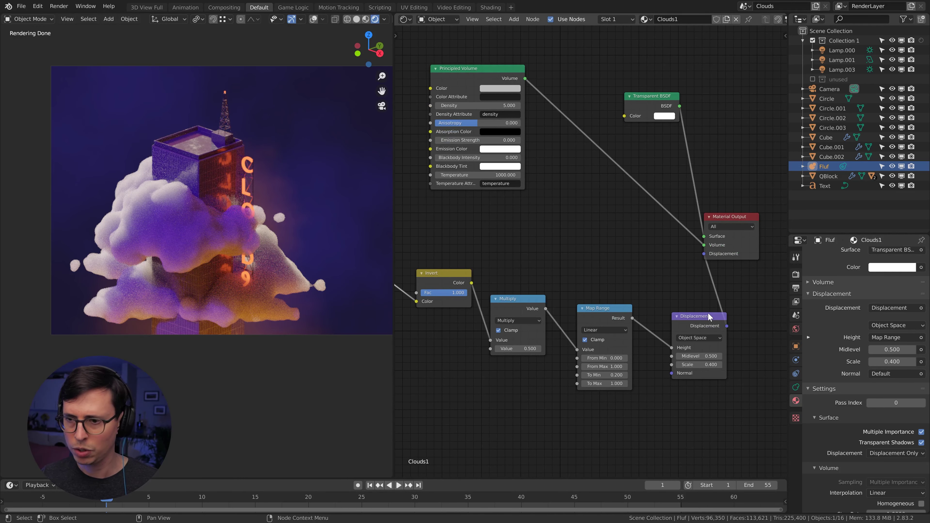
pyautogui.moveTo(708, 313); pyautogui.dragTo(672, 287)
pyautogui.moveTo(598, 259); pyautogui.dragTo(750, 296, button='middle')
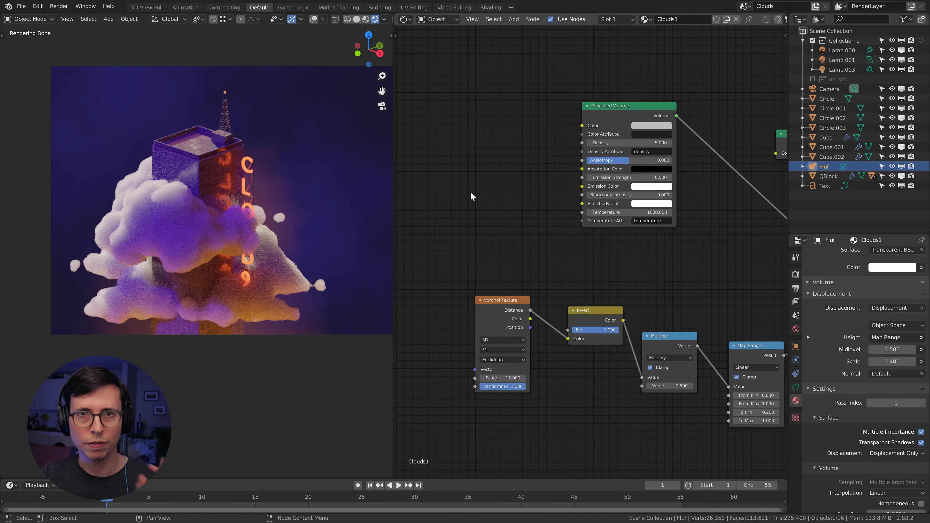
# Step: Shift the Principled Volume node aside and add a Musgrave Texture node above the Voronoi Texture
pyautogui.moveTo(609, 106); pyautogui.dragTo(655, 107)
pyautogui.hotkey('shift', 'a')
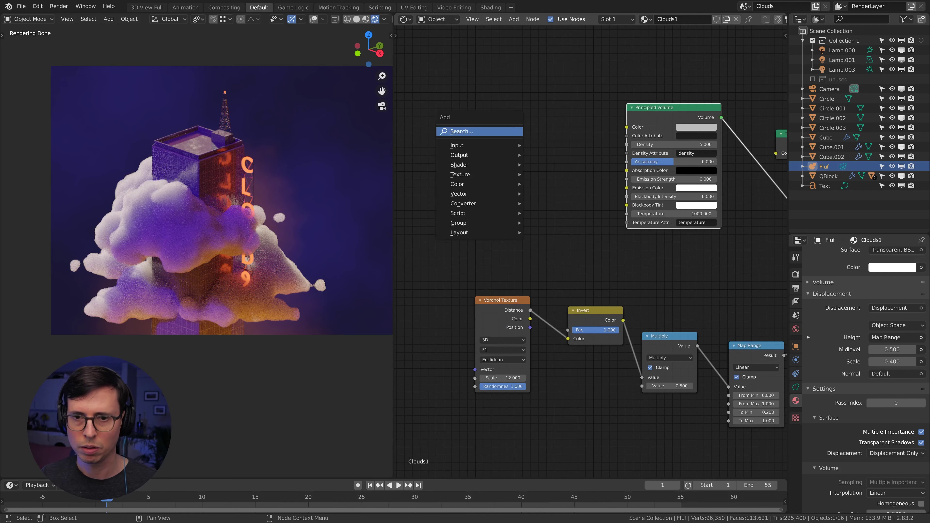
pyautogui.write('s')
pyautogui.write('mu')
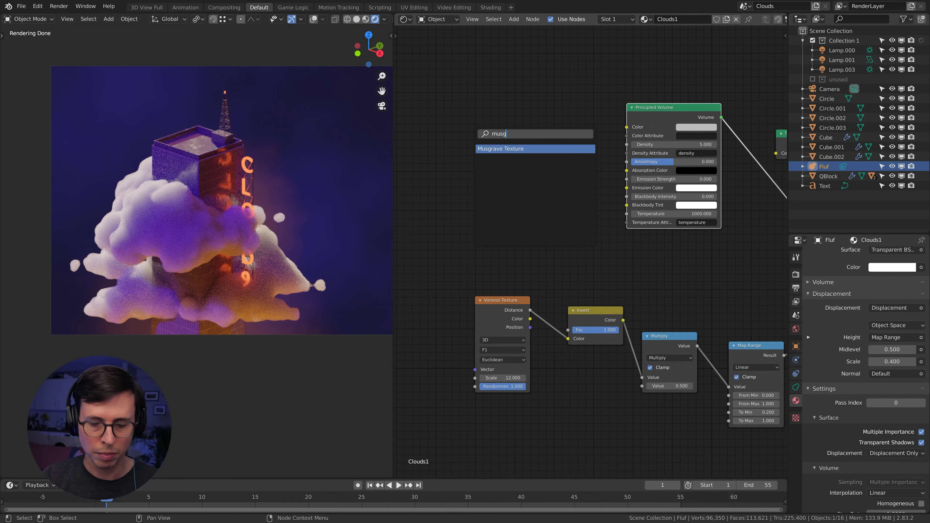
pyautogui.press('Return')
pyautogui.click(521, 202)
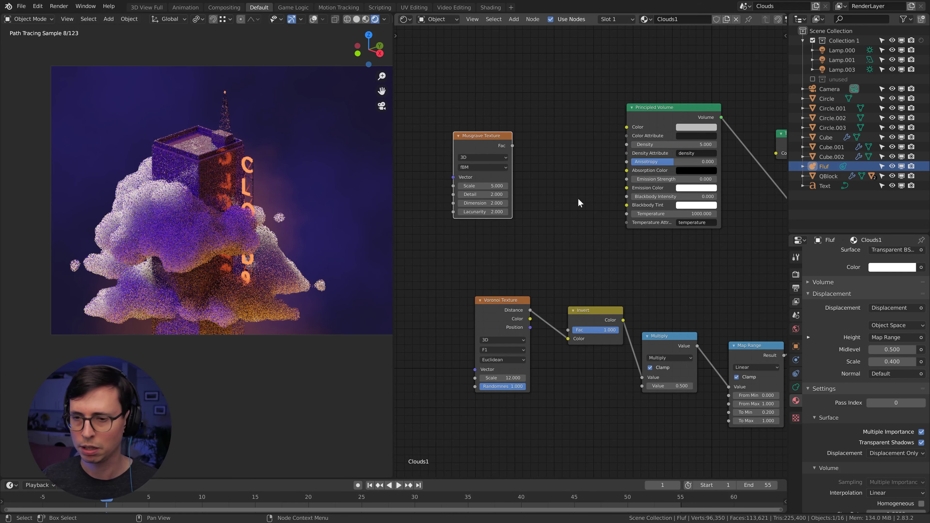
# Step: Move the Voronoi Texture, Invert, Multiply and Map Range nodes together away from the Displacement node to make room
pyautogui.moveTo(550, 203); pyautogui.dragTo(471, 164, button='middle')
pyautogui.hotkey('shift', 'a')
pyautogui.press('Escape')
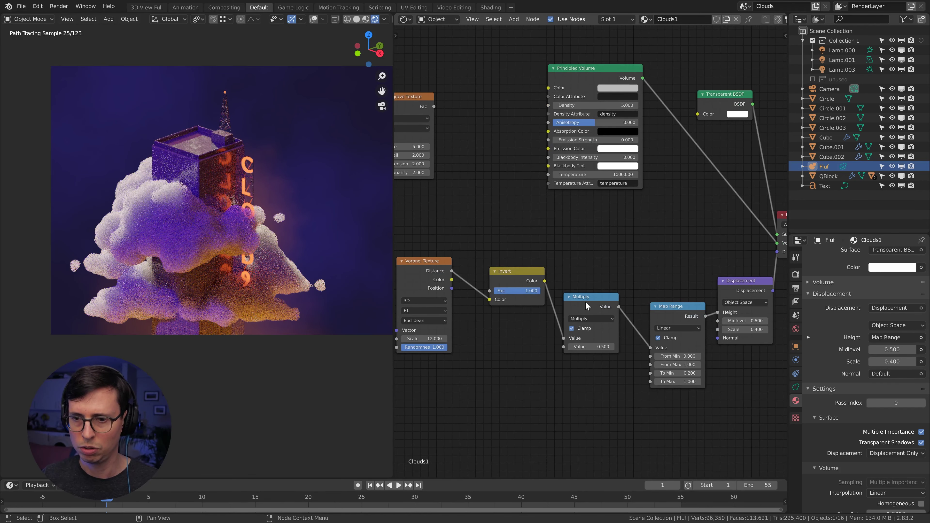
pyautogui.moveTo(683, 259); pyautogui.dragTo(427, 367)
pyautogui.press('g')
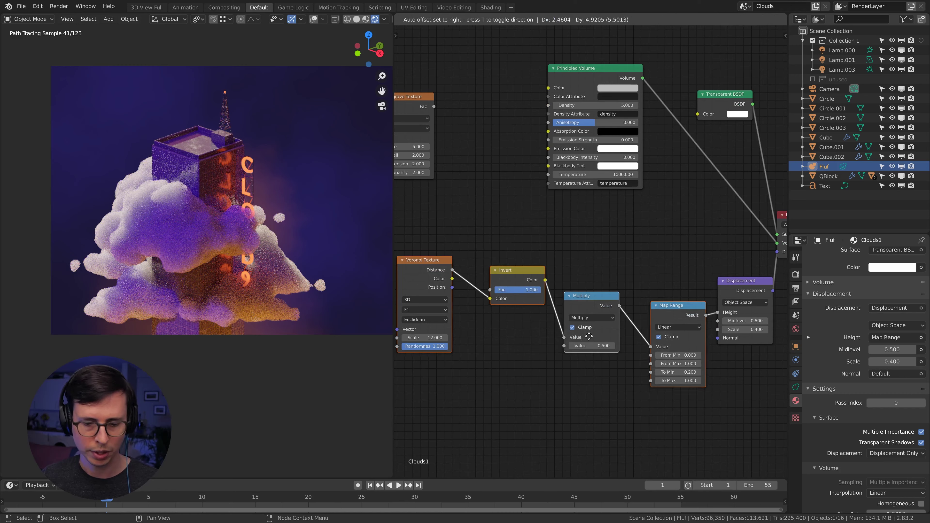
pyautogui.click(455, 337)
pyautogui.click(456, 297)
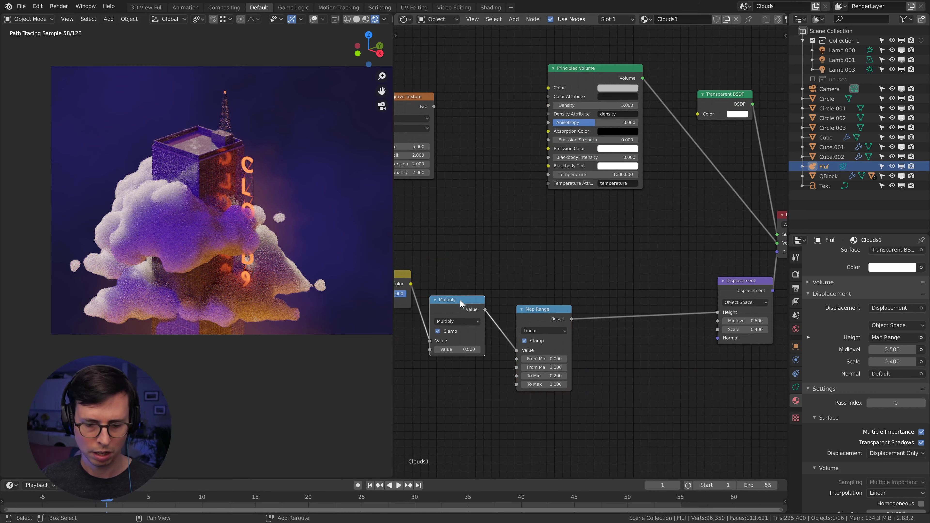
# Step: Duplicate the Multiply node, place the copy above the gap before Displacement, and change its operation to Add
pyautogui.hotkey('shift', 'd')
pyautogui.click(633, 219)
pyautogui.click(630, 240)
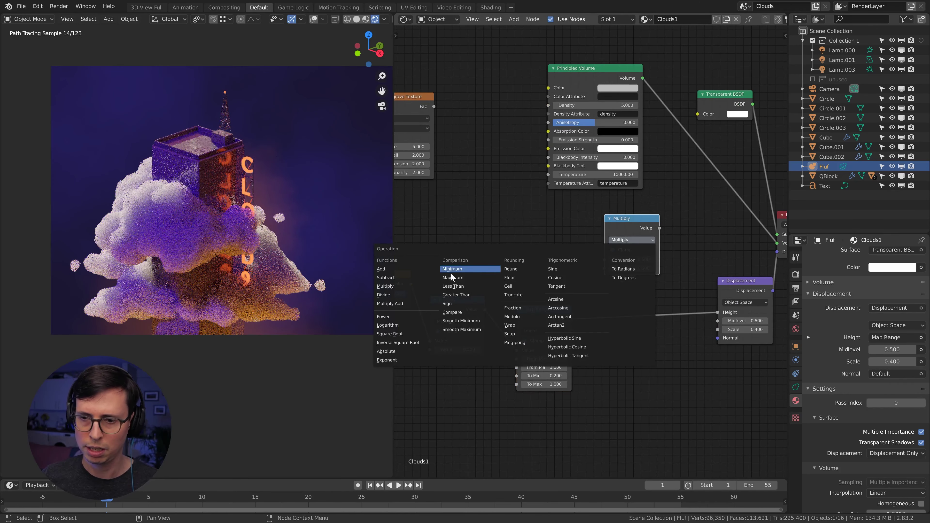
pyautogui.click(429, 270)
# Step: Feed the Musgrave Fac and Map Range Result into the Add node and connect its output to the Displacement Height
pyautogui.moveTo(571, 319); pyautogui.dragTo(604, 268)
pyautogui.moveTo(579, 225); pyautogui.dragTo(618, 227, button='middle')
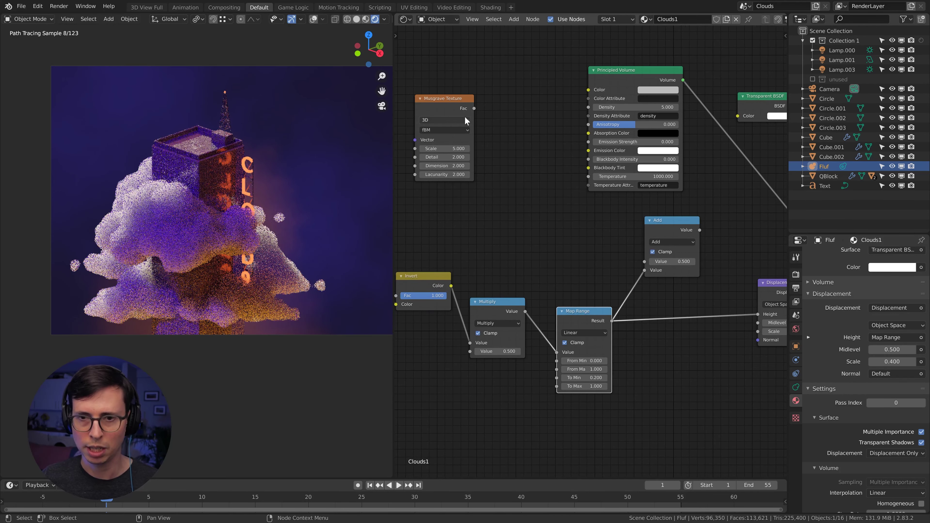
pyautogui.moveTo(474, 109); pyautogui.dragTo(643, 261)
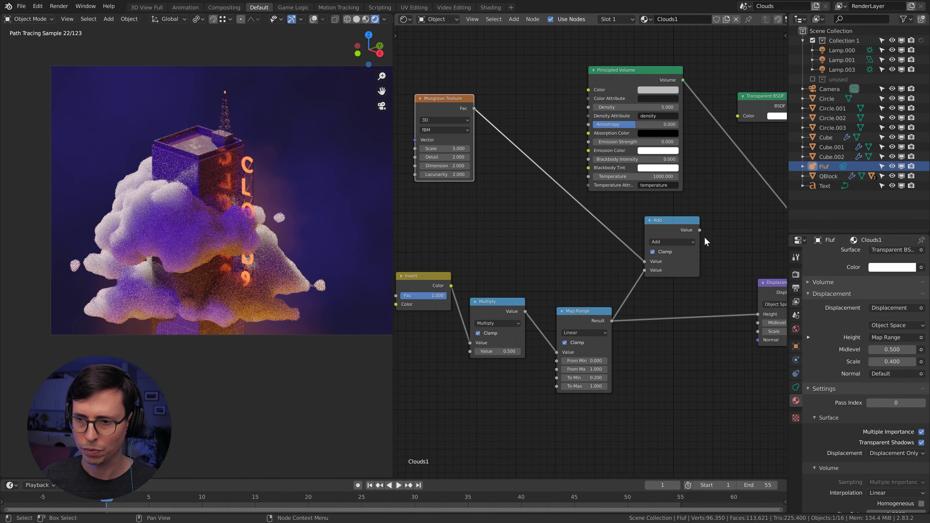
pyautogui.moveTo(699, 230); pyautogui.dragTo(758, 314)
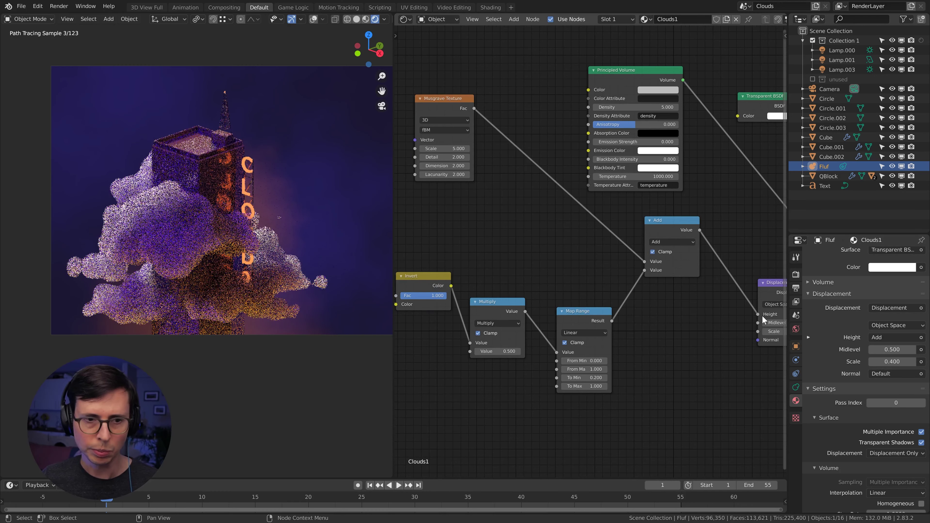
# Step: Move the Musgrave Texture node aside and preview its output on the clouds through a Viewer
pyautogui.moveTo(539, 240); pyautogui.dragTo(627, 241, button='middle')
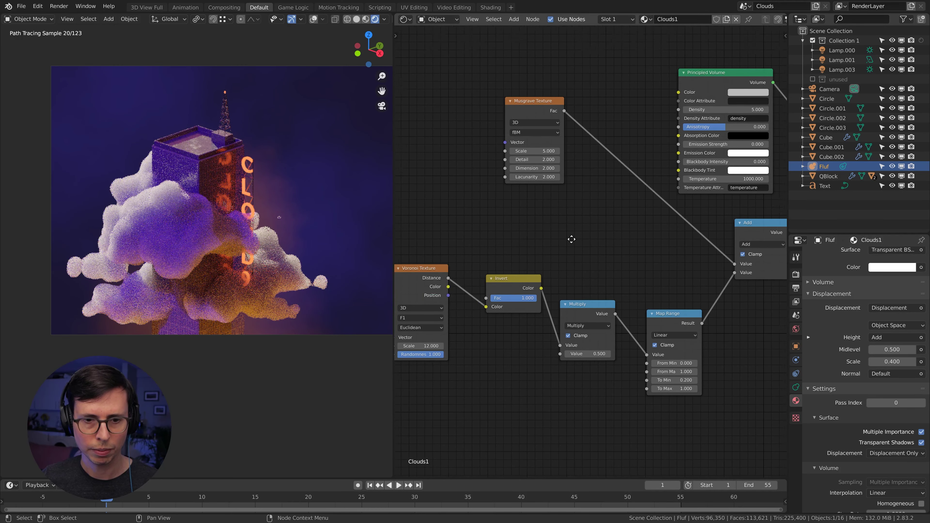
pyautogui.moveTo(570, 239); pyautogui.dragTo(606, 248, button='middle')
pyautogui.moveTo(560, 123); pyautogui.dragTo(492, 125)
pyautogui.keyDown('ctrl'); pyautogui.keyDown('shift'); pyautogui.click(492, 125); pyautogui.keyUp('shift'); pyautogui.keyUp('ctrl')
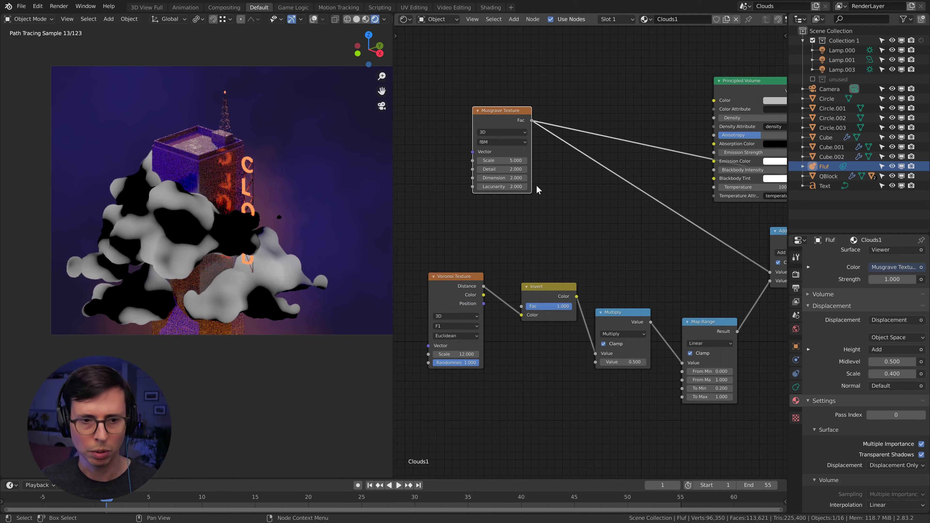
# Step: Set the Musgrave Texture's Detail to 10 and Dimension to 0.5, and inspect the clouds up close
pyautogui.click(505, 168)
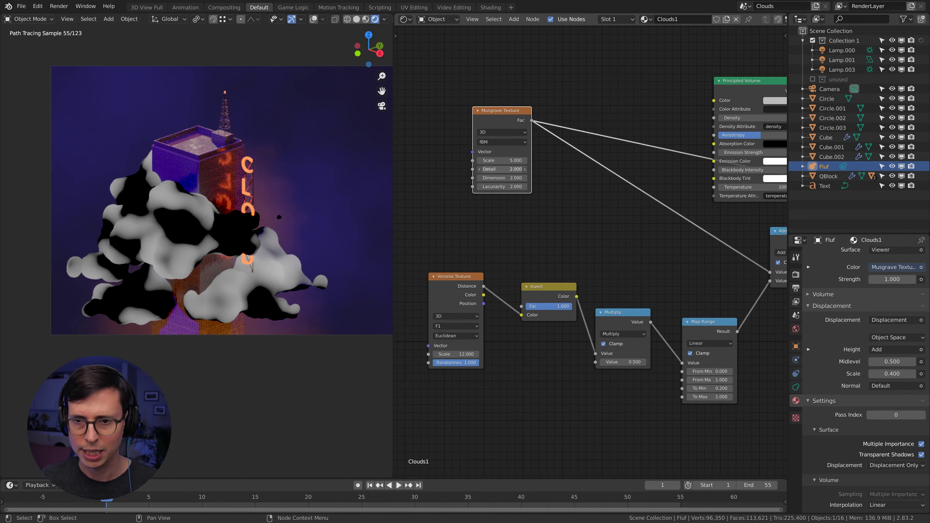
pyautogui.write('10')
pyautogui.press('Tab')
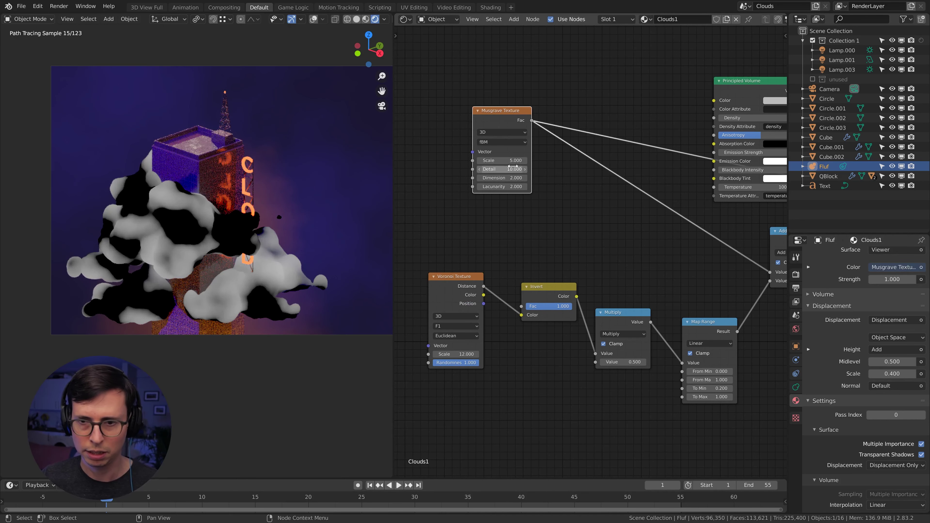
pyautogui.write('0.5')
pyautogui.press('Return')
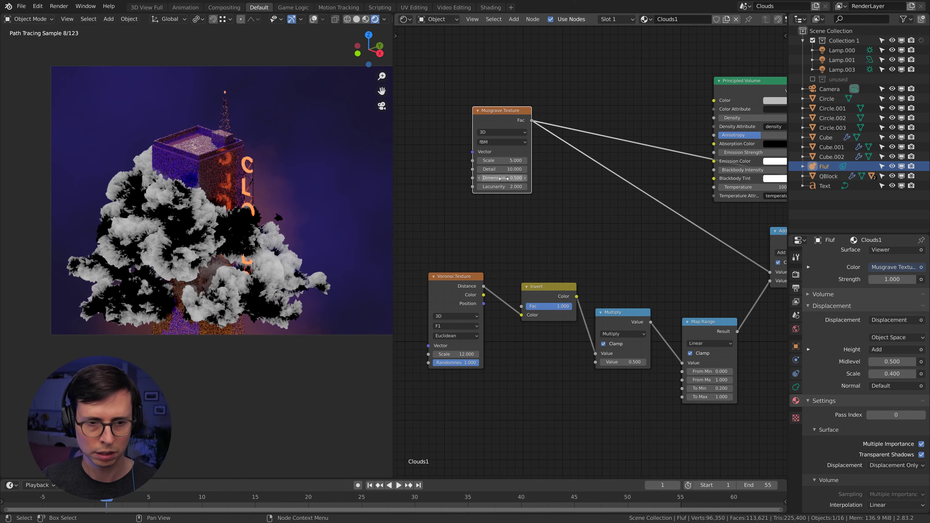
pyautogui.scroll(3, 266, 241)
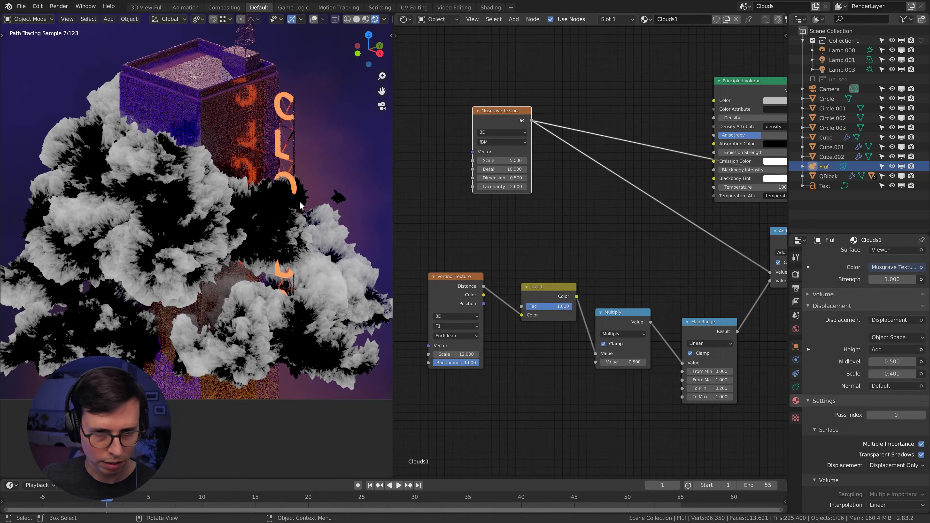
pyautogui.scroll(-2, 324, 240)
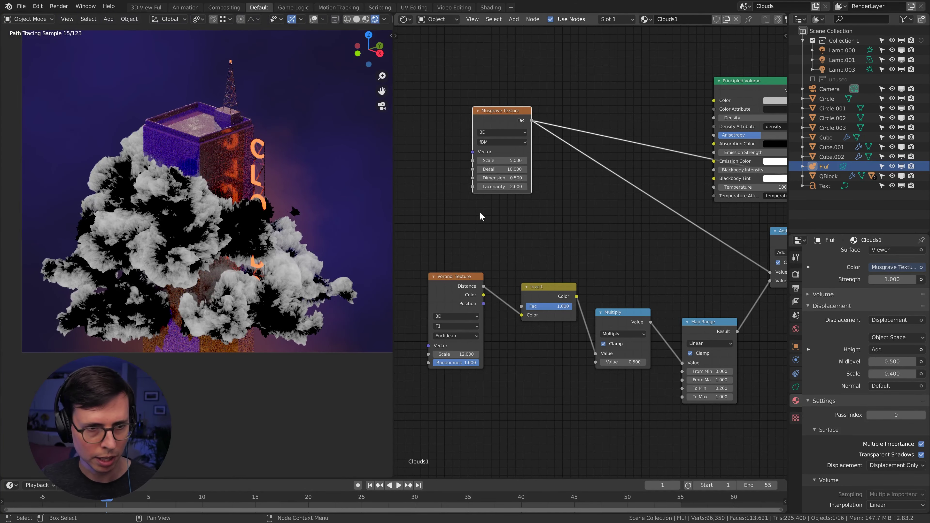
# Step: Duplicate the Multiply node and insert the copy between the Musgrave Texture and the Add node
pyautogui.moveTo(547, 219); pyautogui.dragTo(570, 220, button='middle')
pyautogui.moveTo(520, 121); pyautogui.dragTo(455, 103)
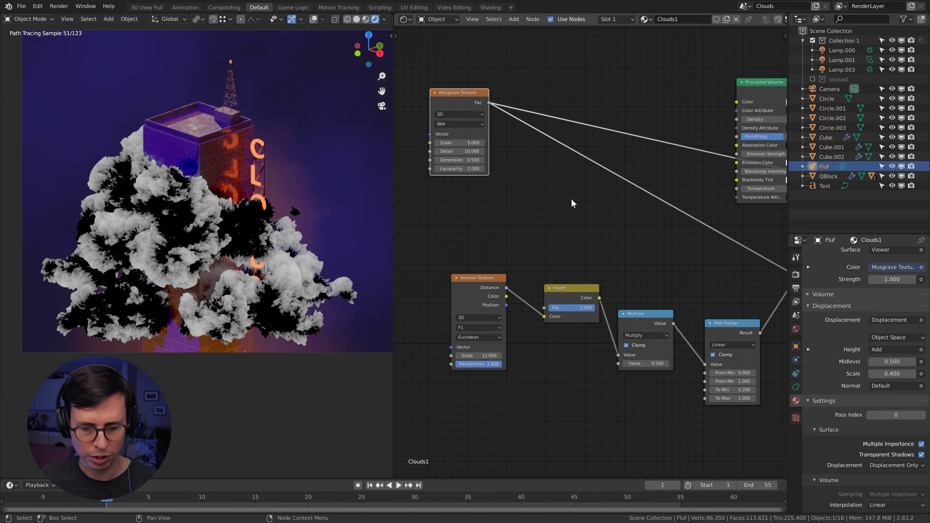
pyautogui.moveTo(700, 273); pyautogui.dragTo(635, 246, button='middle')
pyautogui.moveTo(590, 294); pyautogui.dragTo(584, 272)
pyautogui.click(536, 127)
pyautogui.moveTo(492, 176); pyautogui.dragTo(577, 181, button='middle')
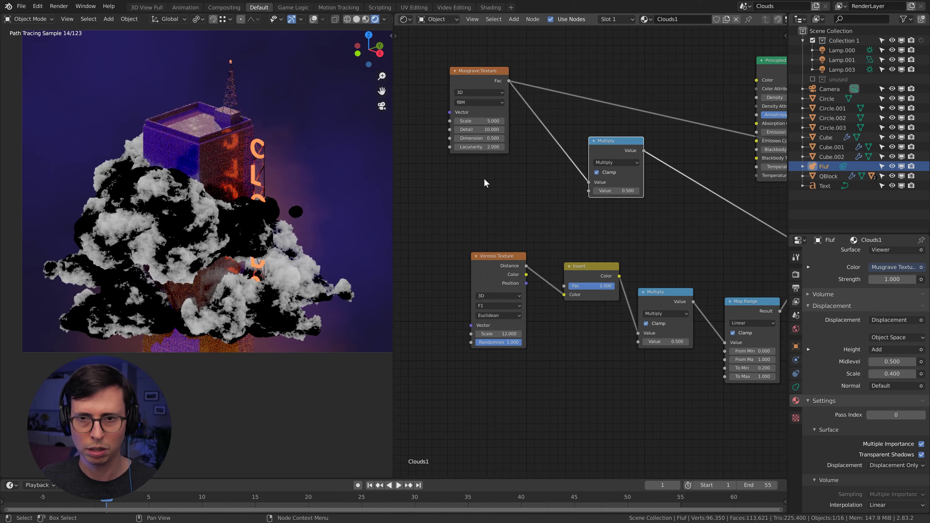
# Step: Add a Noise Texture node below the Musgrave Texture, off to its side, and preview it on the clouds through the Viewer
pyautogui.hotkey('shift', 'a')
pyautogui.click(483, 178)
pyautogui.write('noise')
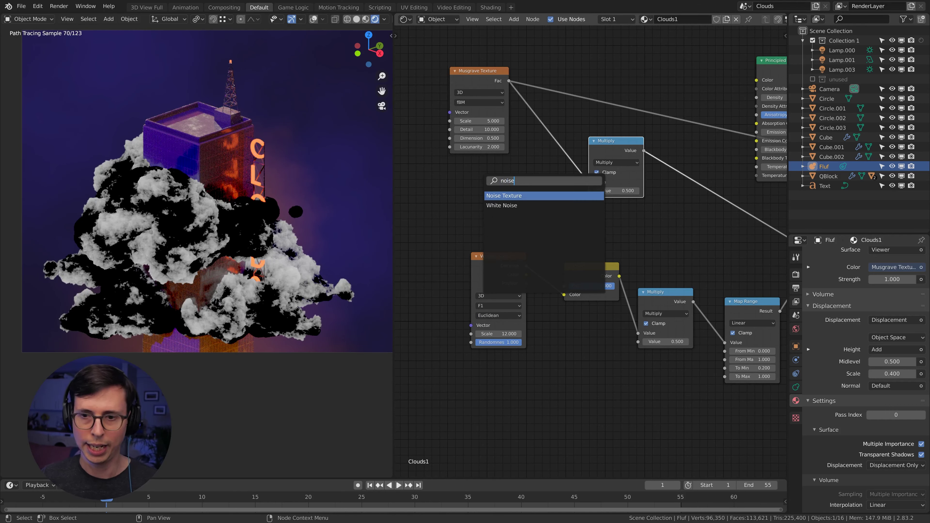
pyautogui.press('Return')
pyautogui.click(428, 180)
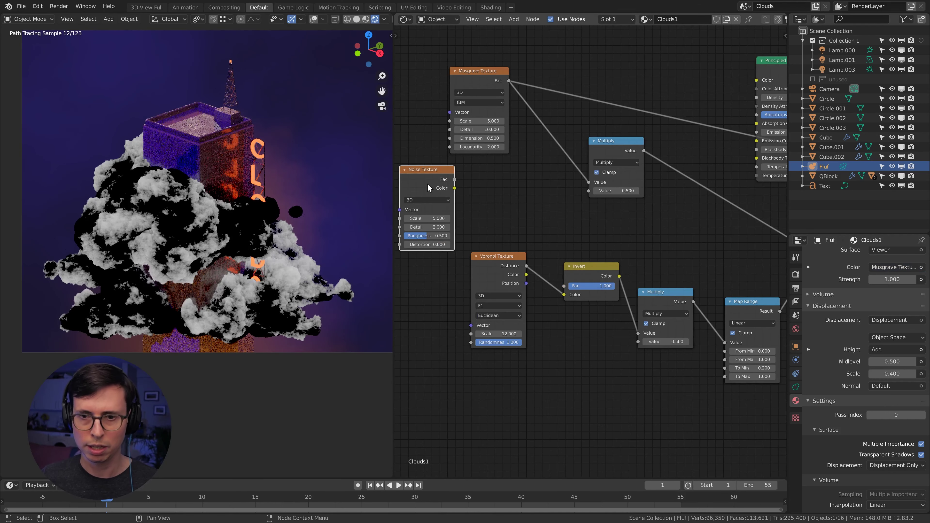
pyautogui.keyDown('ctrl'); pyautogui.keyDown('shift'); pyautogui.click(426, 183); pyautogui.keyUp('shift'); pyautogui.keyUp('ctrl')
pyautogui.moveTo(470, 185); pyautogui.dragTo(524, 180, button='middle')
pyautogui.moveTo(476, 177); pyautogui.dragTo(430, 175)
# Step: Duplicate the Map Range node, insert the copy after the Noise Texture and set its To Min to 0
pyautogui.moveTo(717, 291); pyautogui.dragTo(657, 274, button='middle')
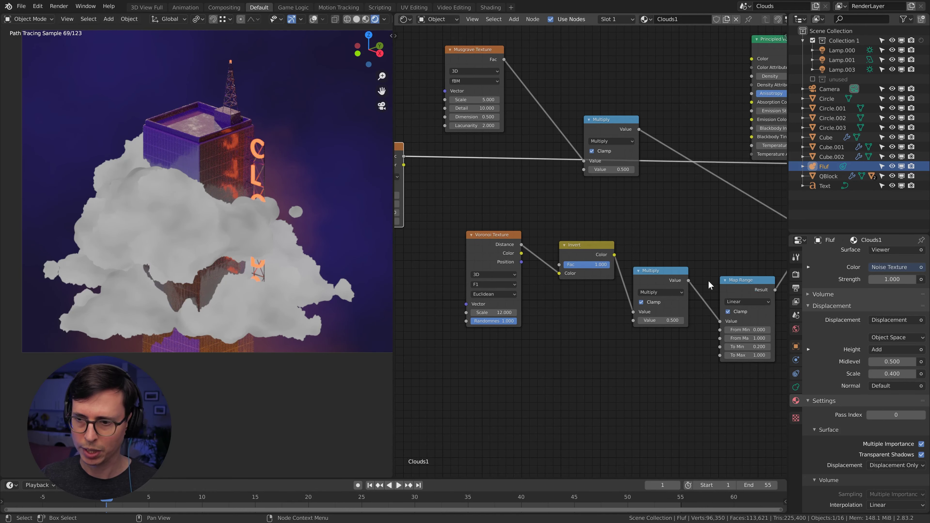
pyautogui.hotkey('shift', 'd')
pyautogui.click(478, 145)
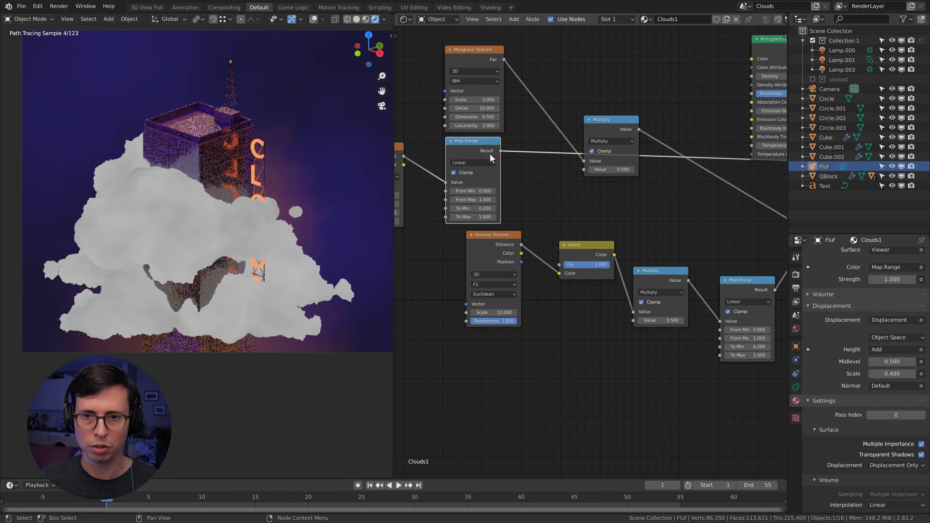
pyautogui.click(472, 208)
pyautogui.write('0.2')
pyautogui.press('Return')
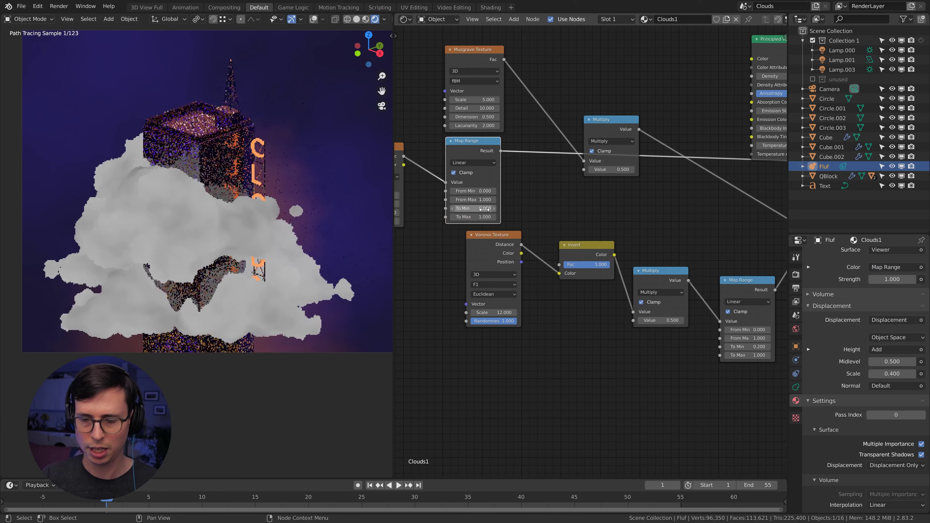
# Step: Try a From Min of 0.5 on the noise Map Range and raise it to 0.6
pyautogui.click(472, 190)
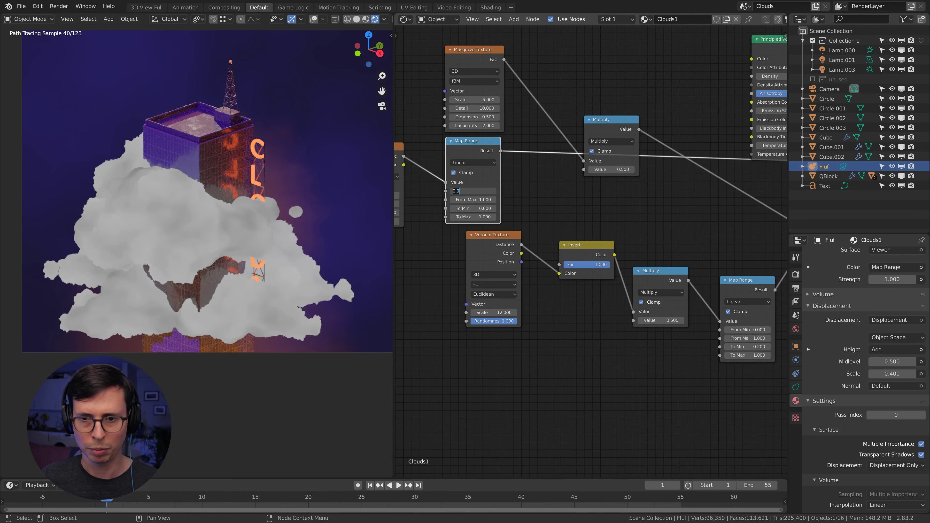
pyautogui.write('0.5')
pyautogui.press('Return')
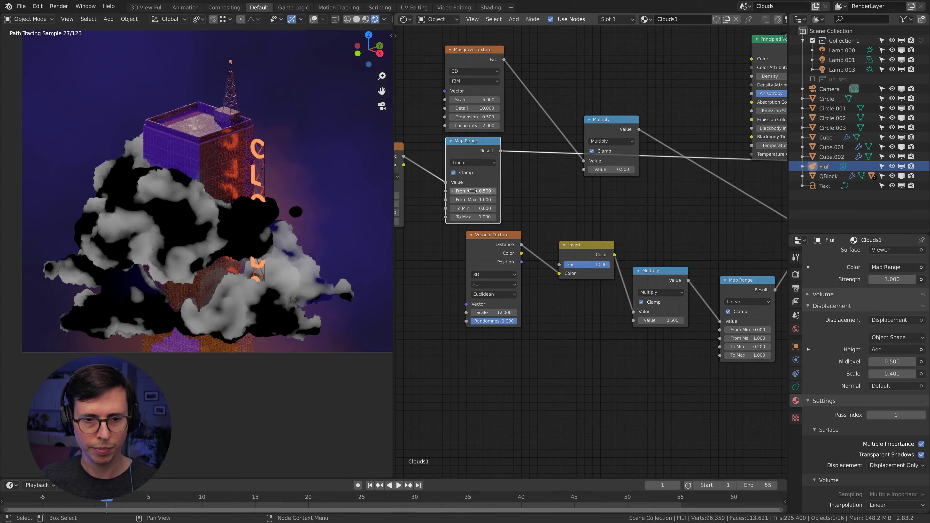
pyautogui.click(472, 191)
pyautogui.write('0.6')
pyautogui.press('Return')
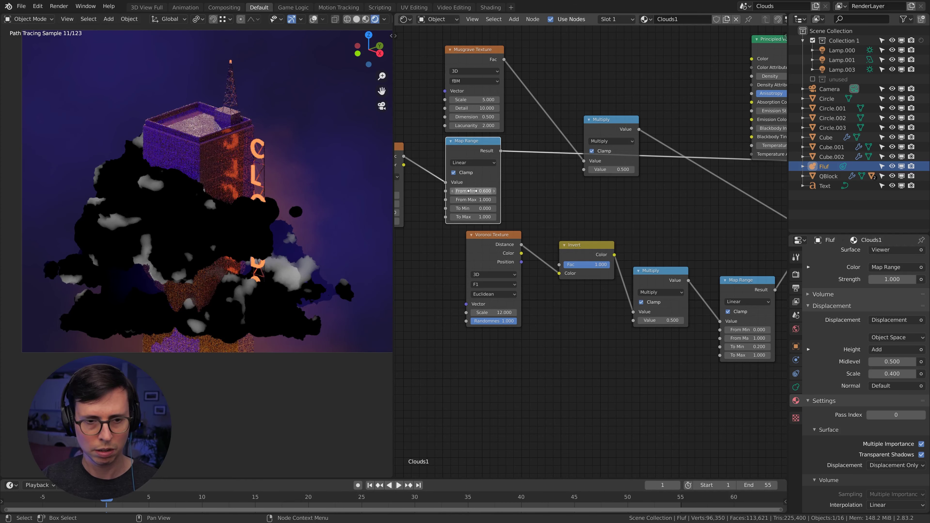
# Step: Feed the noise Map Range Result into the Musgrave Multiply node's second Value input and preview the Multiply on the clouds
pyautogui.moveTo(569, 189); pyautogui.dragTo(530, 207, button='middle')
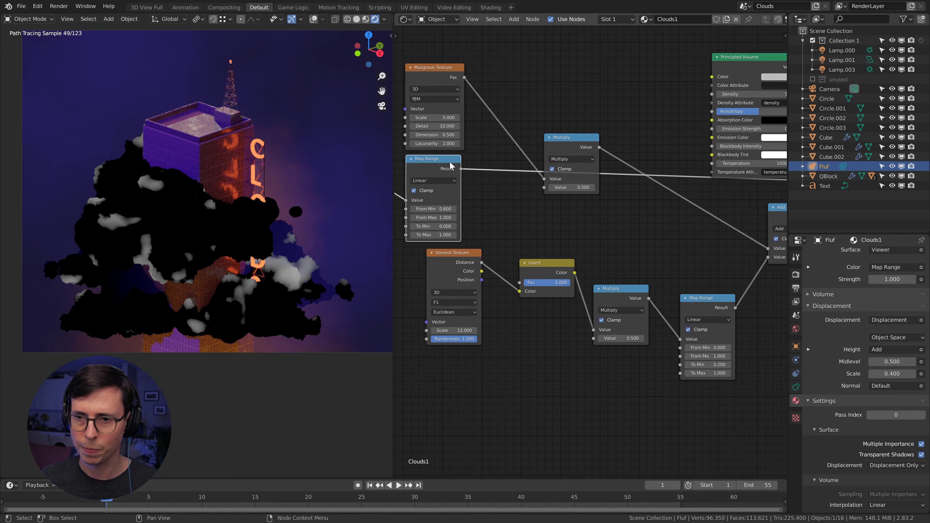
pyautogui.keyDown('ctrl'); pyautogui.keyDown('shift'); pyautogui.click(550, 191); pyautogui.keyUp('shift'); pyautogui.keyUp('ctrl')
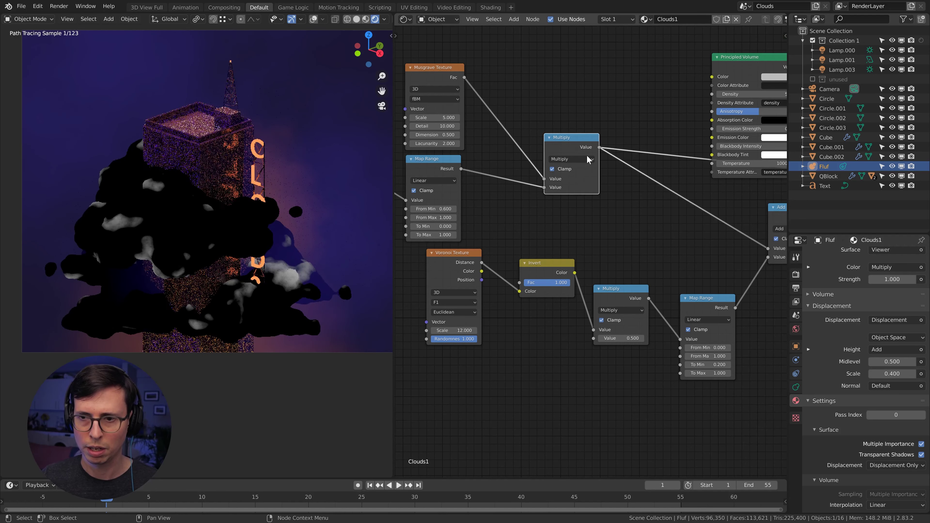
pyautogui.moveTo(590, 158); pyautogui.dragTo(693, 200, button='middle')
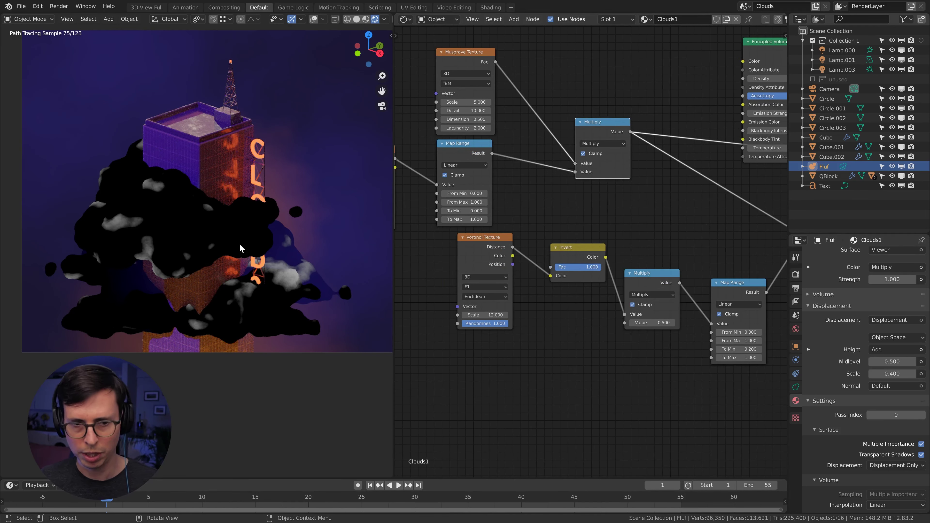
pyautogui.moveTo(471, 181); pyautogui.dragTo(589, 197, button='middle')
pyautogui.scroll(1, 589, 197)
# Step: Tidy the node layout by repositioning the Noise Texture, its Map Range and the Musgrave Texture
pyautogui.moveTo(469, 169); pyautogui.dragTo(489, 167)
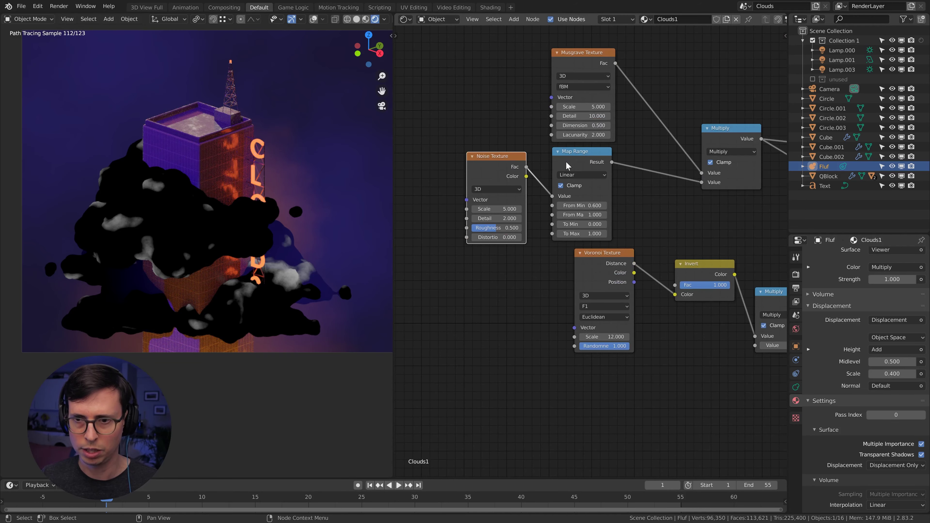
pyautogui.moveTo(566, 166); pyautogui.dragTo(555, 169)
pyautogui.moveTo(606, 171); pyautogui.dragTo(552, 179, button='middle')
pyautogui.moveTo(672, 229); pyautogui.dragTo(571, 270, button='middle')
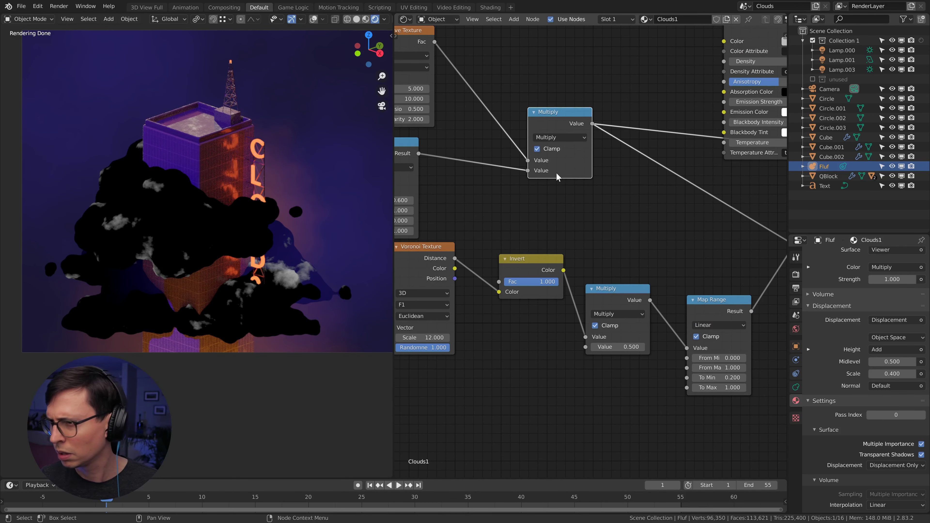
pyautogui.moveTo(556, 173); pyautogui.dragTo(603, 190, button='middle')
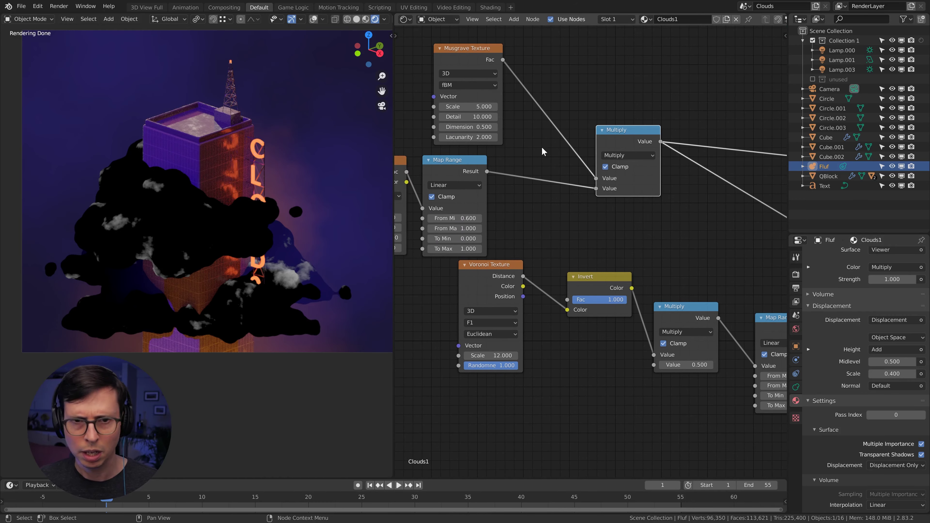
pyautogui.moveTo(463, 59); pyautogui.dragTo(431, 59)
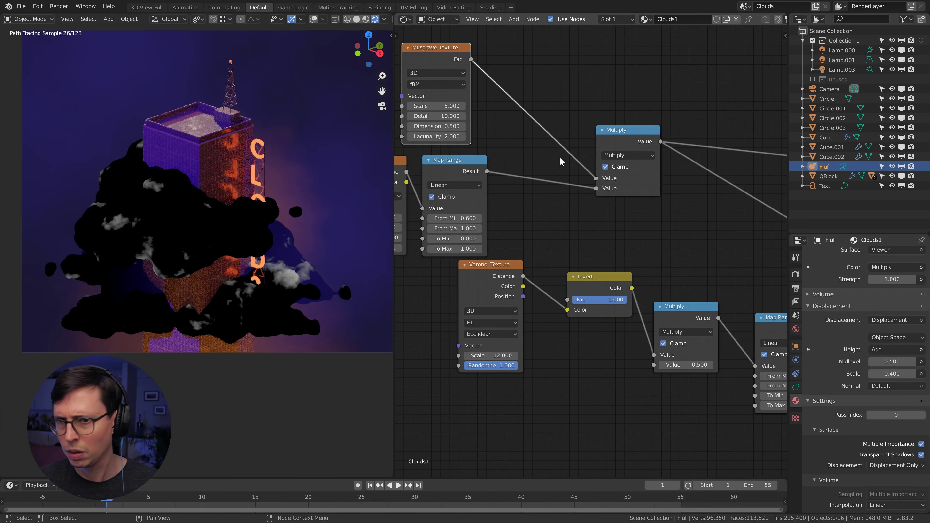
# Step: Duplicate the Musgrave Multiply node, insert the copy before the Add node and set its value to 2
pyautogui.moveTo(559, 157); pyautogui.dragTo(466, 123, button='middle')
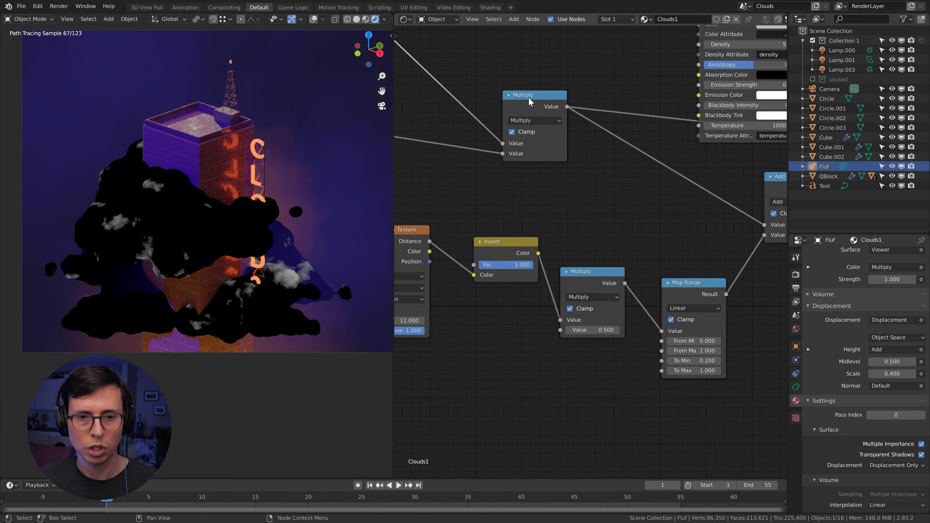
pyautogui.moveTo(529, 97); pyautogui.dragTo(500, 98)
pyautogui.hotkey('shift', 'd')
pyautogui.click(600, 137)
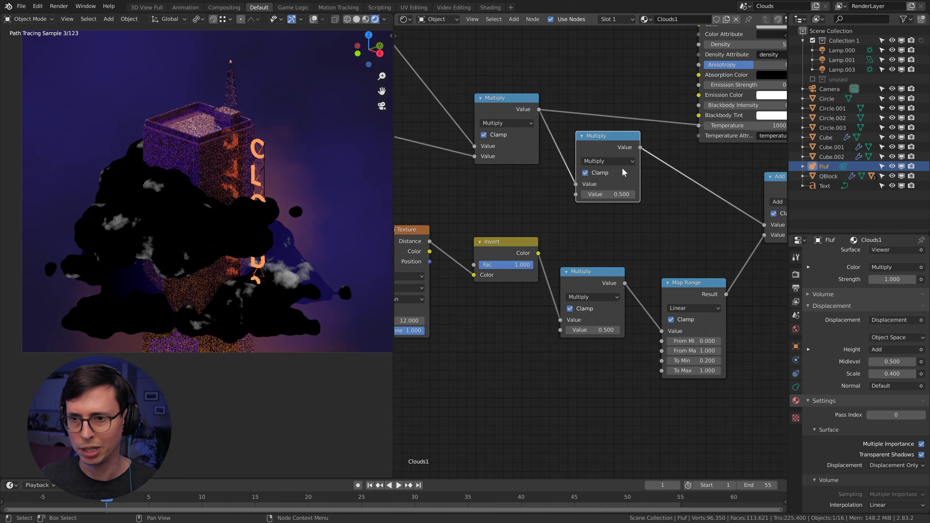
pyautogui.click(608, 194)
pyautogui.write('0.52')
pyautogui.press('Return')
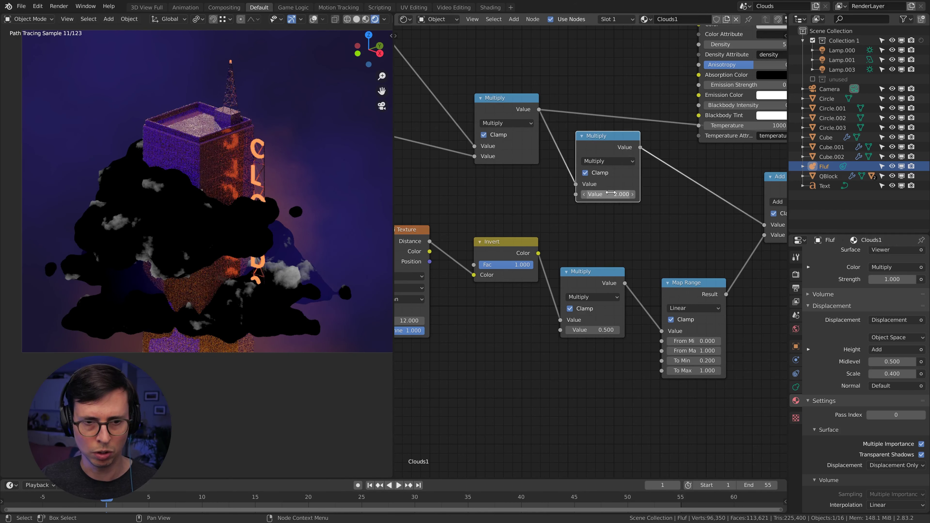
# Step: Switch the surface back to the Transparent BSDF and inspect the displaced clouds up close
pyautogui.click(556, 228)
pyautogui.moveTo(655, 214); pyautogui.dragTo(493, 223, button='middle')
pyautogui.keyDown('ctrl'); pyautogui.keyDown('shift'); pyautogui.click(724, 60); pyautogui.keyUp('shift'); pyautogui.keyUp('ctrl')
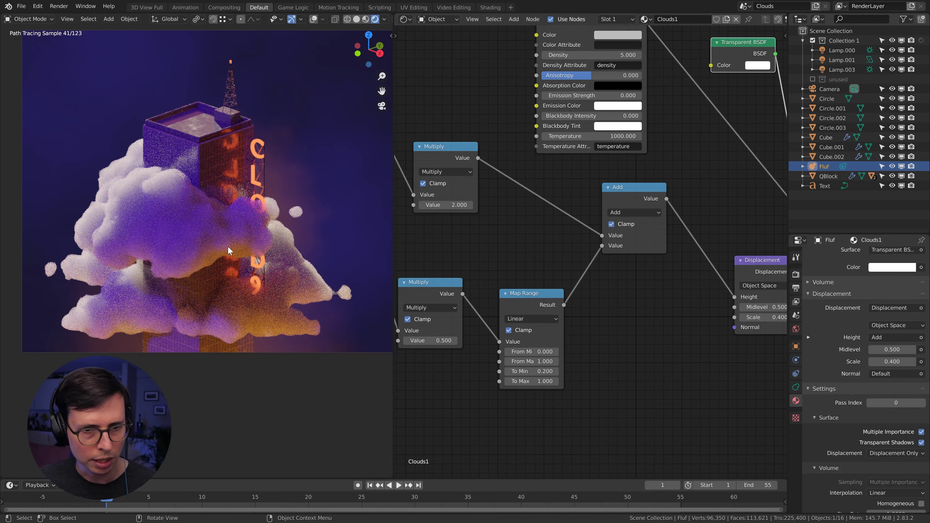
pyautogui.scroll(6, 228, 251)
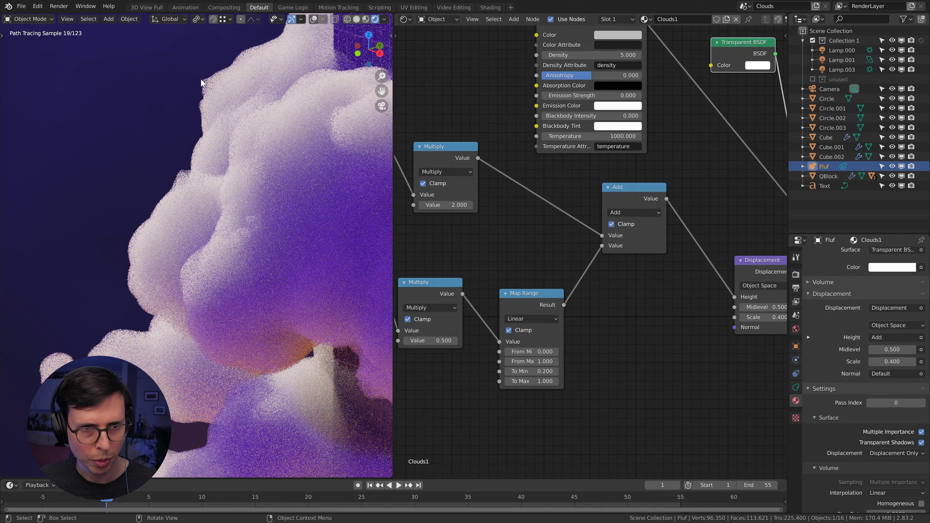
pyautogui.scroll(-5, 279, 235)
pyautogui.keyDown('shift'); pyautogui.moveTo(288, 255); pyautogui.dragTo(245, 246, button='middle'); pyautogui.keyUp('shift')
pyautogui.scroll(2, 260, 246)
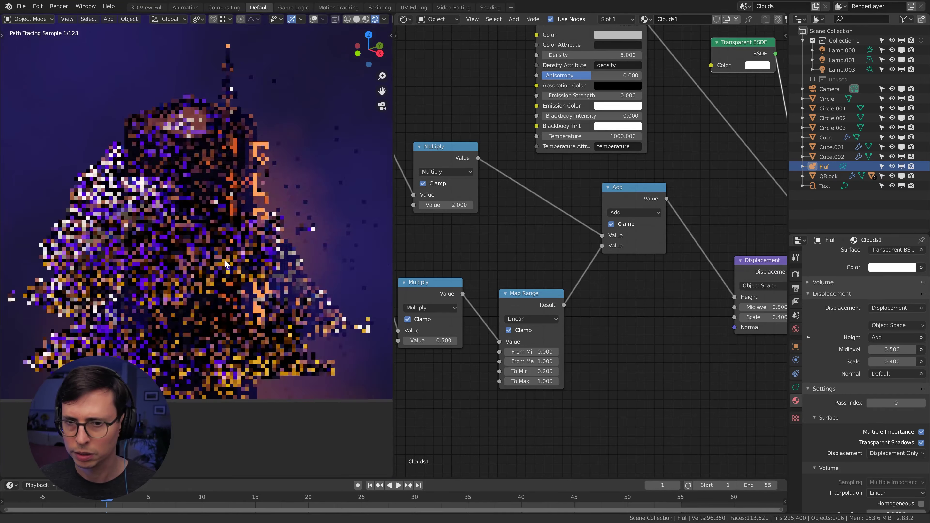
pyautogui.scroll(-1, 236, 268)
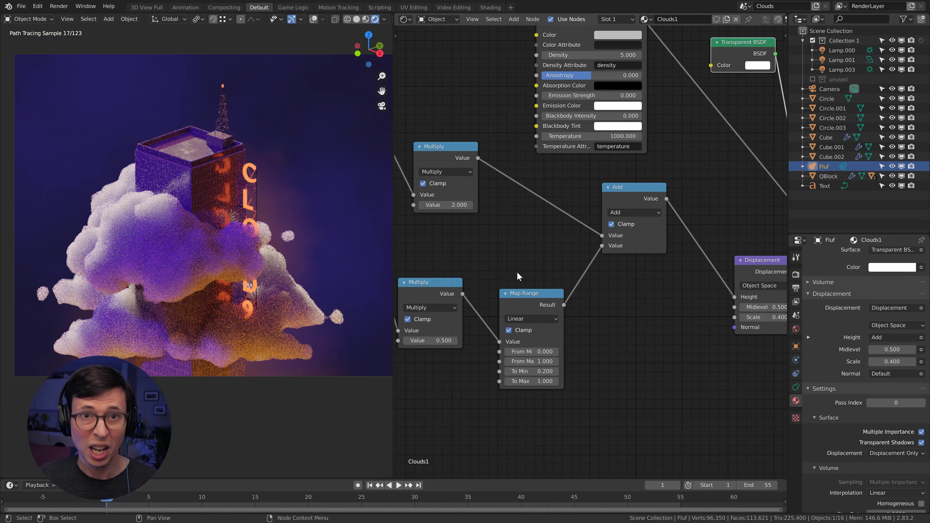
pyautogui.moveTo(539, 247); pyautogui.dragTo(548, 278, button='middle')
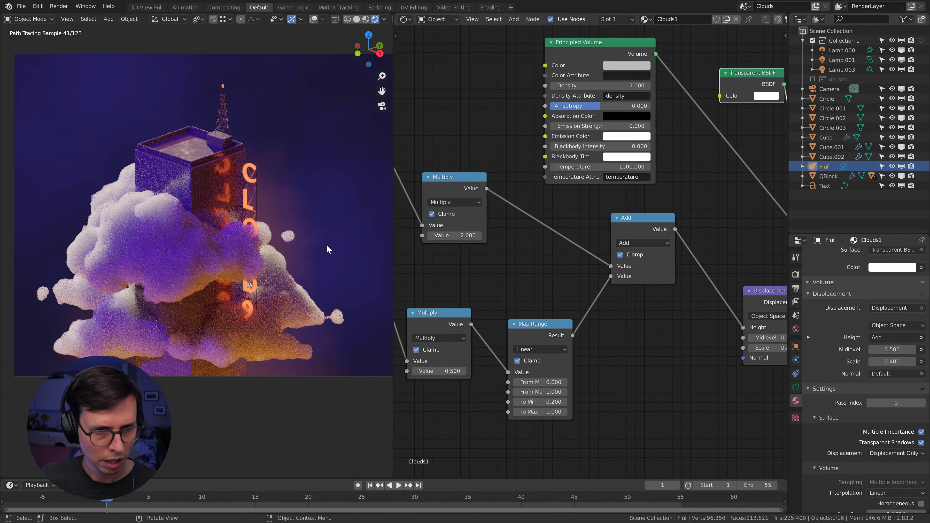
pyautogui.moveTo(565, 245)
pyautogui.mouseDown(button='middle')
pyautogui.moveTo(641, 287)
pyautogui.moveTo(558, 232)
pyautogui.mouseUp(button='middle')
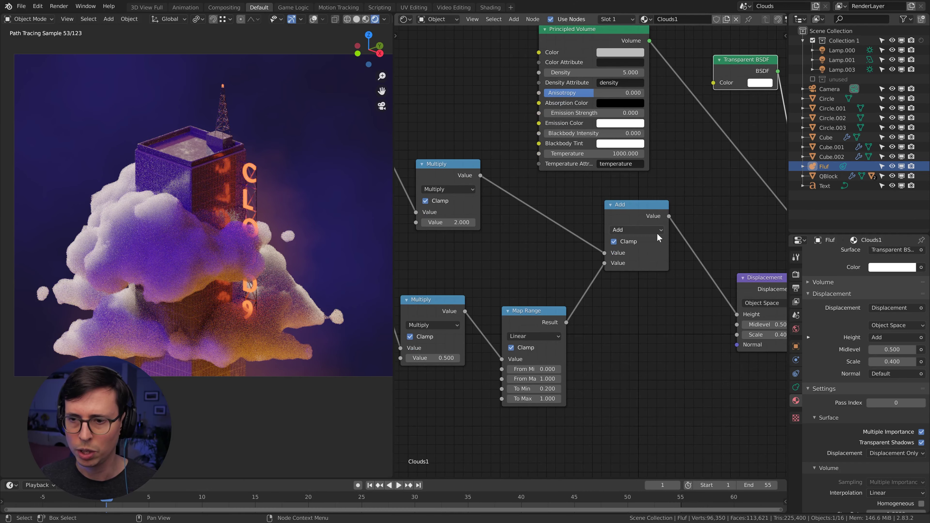
# Step: Preview the Add node's output on the clouds and move the node lower to clear space
pyautogui.keyDown('ctrl'); pyautogui.keyDown('shift'); pyautogui.click(644, 212); pyautogui.keyUp('shift'); pyautogui.keyUp('ctrl')
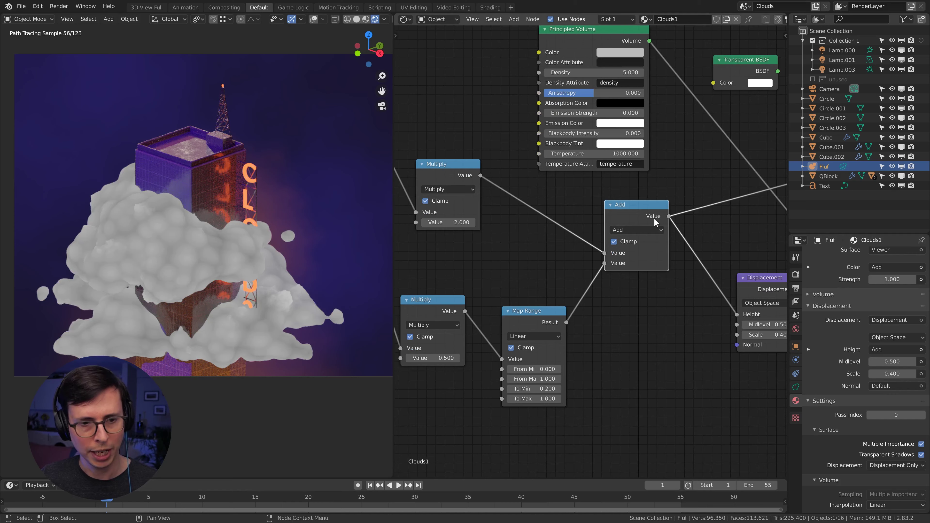
pyautogui.moveTo(628, 217); pyautogui.dragTo(600, 242)
pyautogui.moveTo(580, 195); pyautogui.dragTo(611, 249, button='middle')
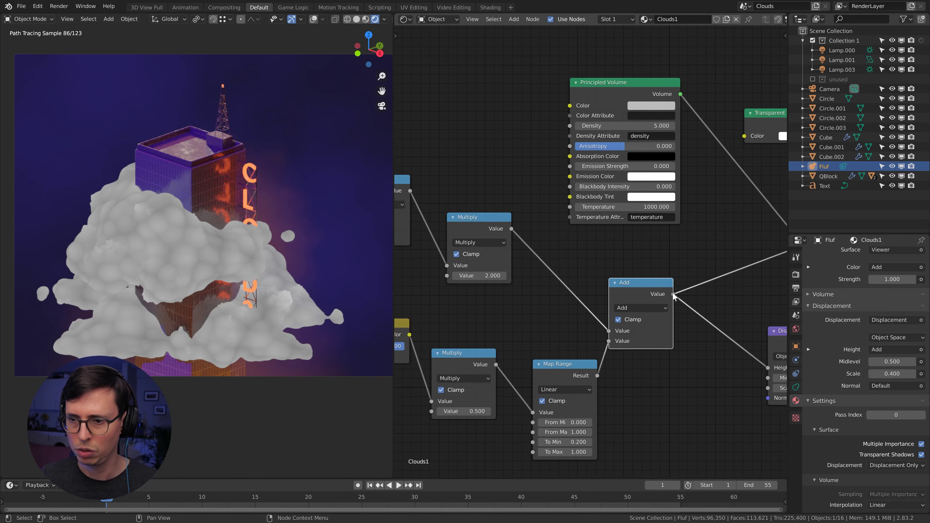
# Step: Connect the Add node's output to the Principled Volume's Density and return the surface to the Transparent BSDF
pyautogui.moveTo(674, 294); pyautogui.dragTo(569, 126)
pyautogui.moveTo(721, 187); pyautogui.dragTo(609, 183, button='middle')
pyautogui.keyDown('ctrl'); pyautogui.keyDown('shift'); pyautogui.click(658, 129); pyautogui.keyUp('shift'); pyautogui.keyUp('ctrl')
# Step: Space out the Add and Principled Volume nodes and insert a duplicated Multiply node on the link between them
pyautogui.moveTo(517, 185); pyautogui.dragTo(695, 222, button='middle')
pyautogui.moveTo(694, 312); pyautogui.dragTo(600, 314)
pyautogui.moveTo(689, 112); pyautogui.dragTo(753, 105)
pyautogui.click(539, 245)
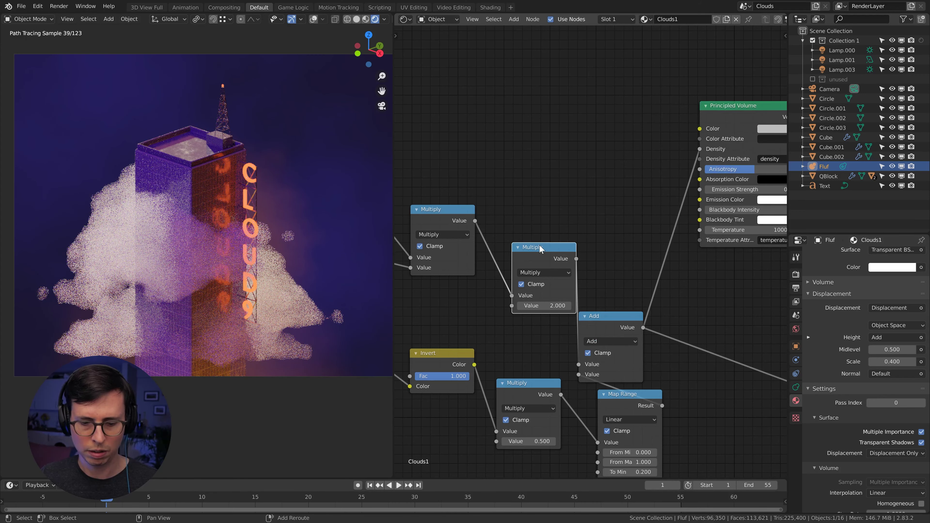
pyautogui.hotkey('shift', 'd')
pyautogui.click(577, 99)
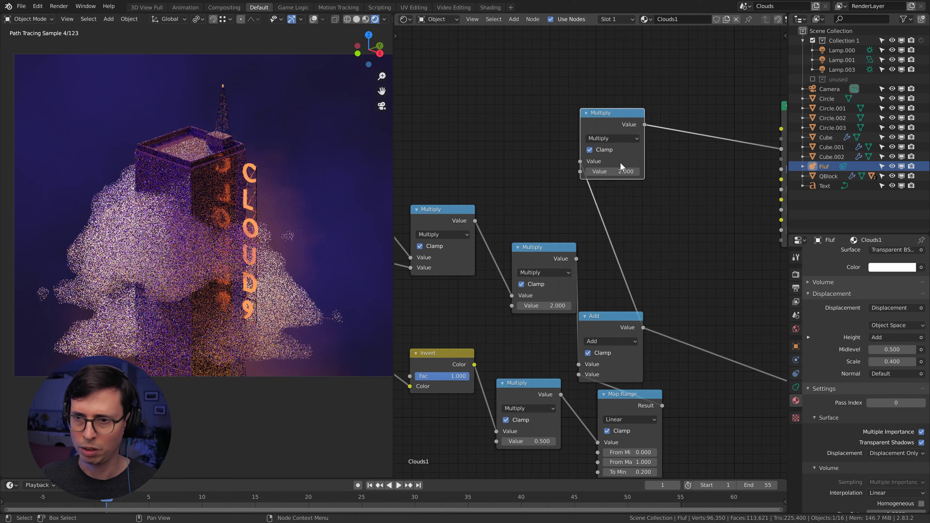
# Step: Set the density Multiply node's value to 12 and turn off its Clamp option
pyautogui.click(624, 172)
pyautogui.write('12')
pyautogui.press('Return')
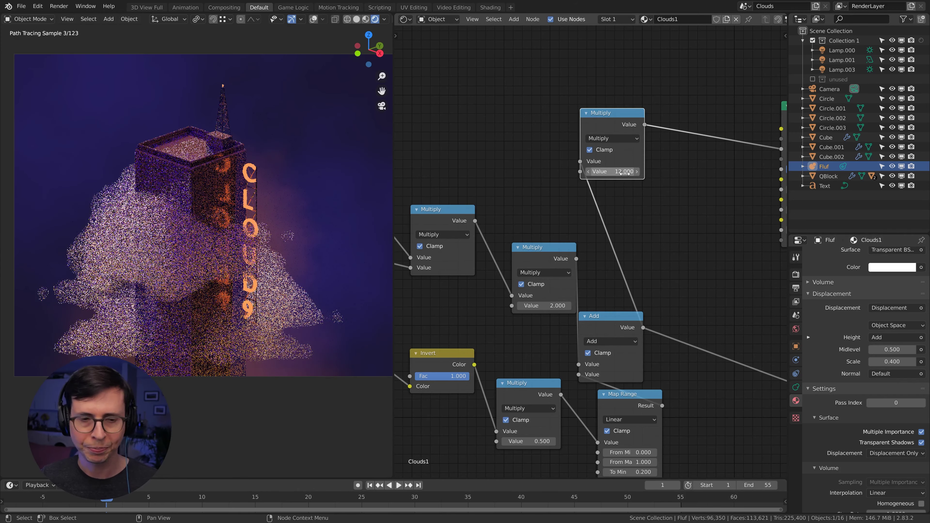
pyautogui.click(590, 150)
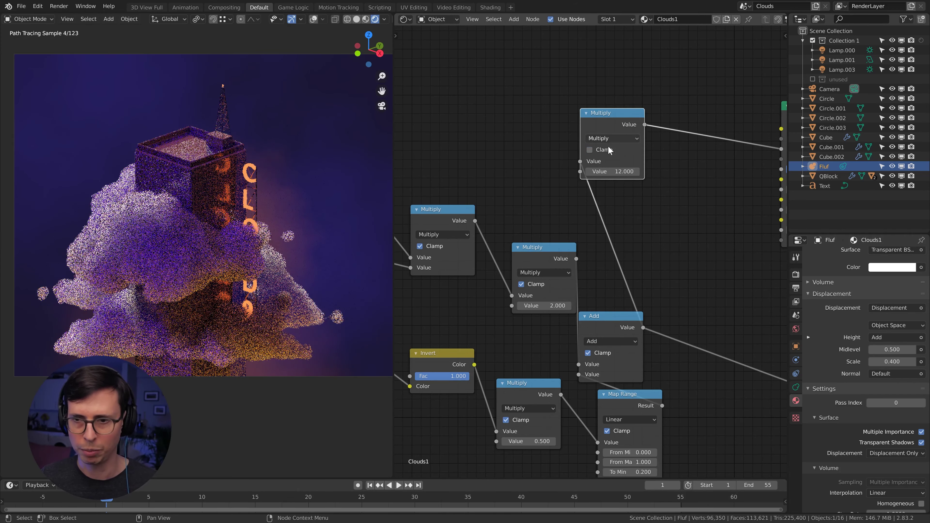
# Step: Rearrange the Multiply and Add nodes to open up space before the density Multiply
pyautogui.moveTo(542, 247); pyautogui.dragTo(502, 245)
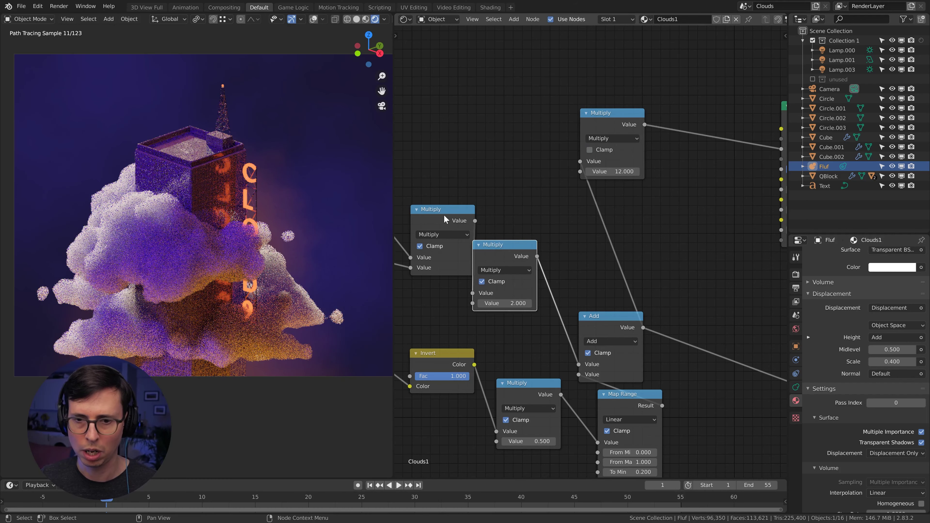
pyautogui.moveTo(444, 215); pyautogui.dragTo(395, 190)
pyautogui.moveTo(615, 317); pyautogui.dragTo(588, 273)
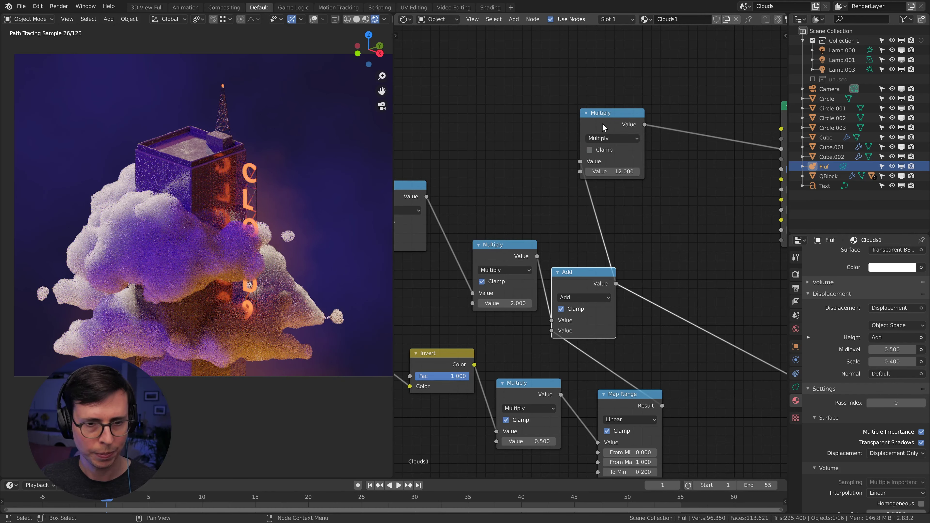
pyautogui.moveTo(602, 124); pyautogui.dragTo(659, 122)
# Step: Add a Gamma node on the link between the Add node and the density Multiply
pyautogui.hotkey('shift', 'a')
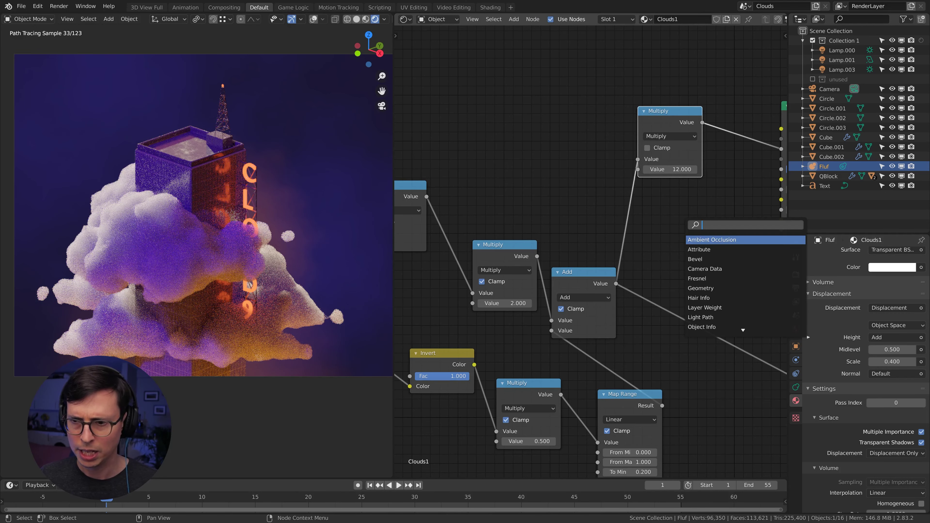
pyautogui.write('ma')
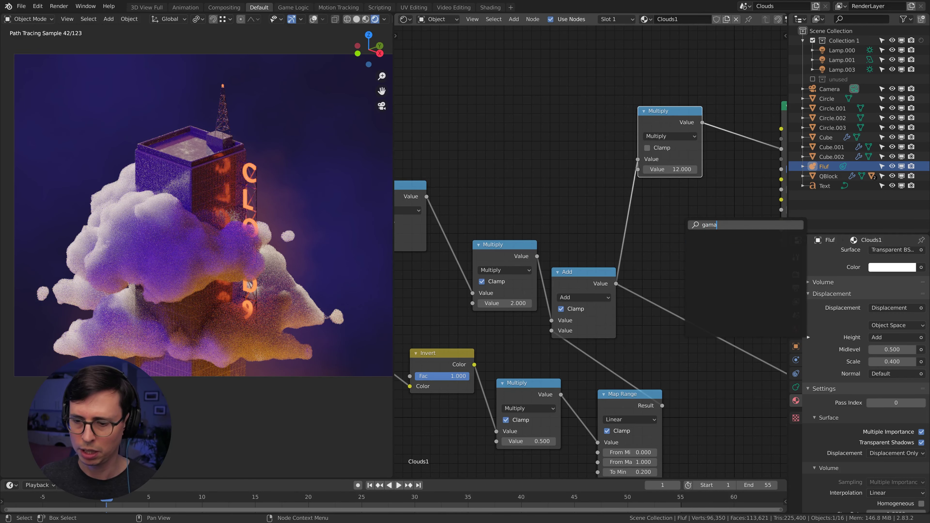
pyautogui.press('BackSpace')
pyautogui.press('Return')
pyautogui.click(688, 213)
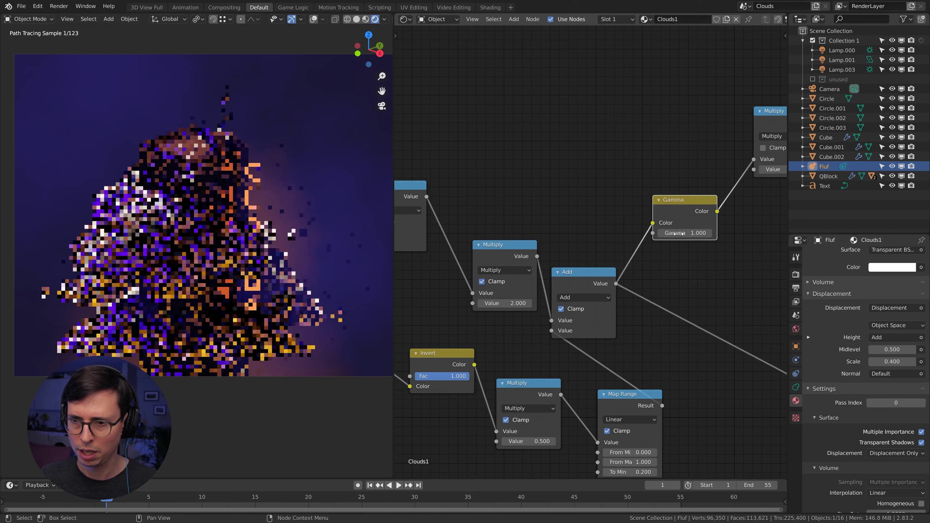
# Step: Preview the Gamma node's output on the cloud, set its gamma to 2.6, and restore the Transparent BSDF as the surface output
pyautogui.keyDown('ctrl'); pyautogui.keyDown('shift'); pyautogui.click(690, 215); pyautogui.keyUp('shift'); pyautogui.keyUp('ctrl')
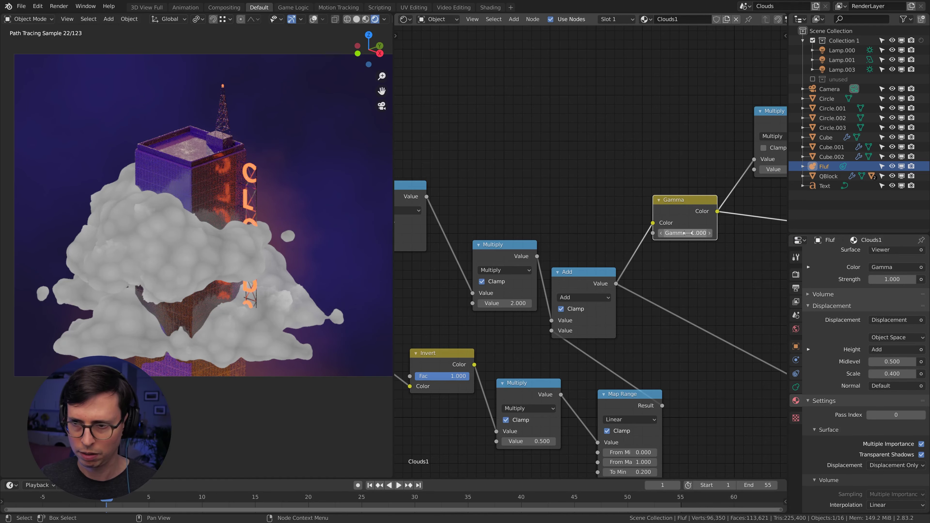
pyautogui.moveTo(684, 233); pyautogui.dragTo(714, 233)
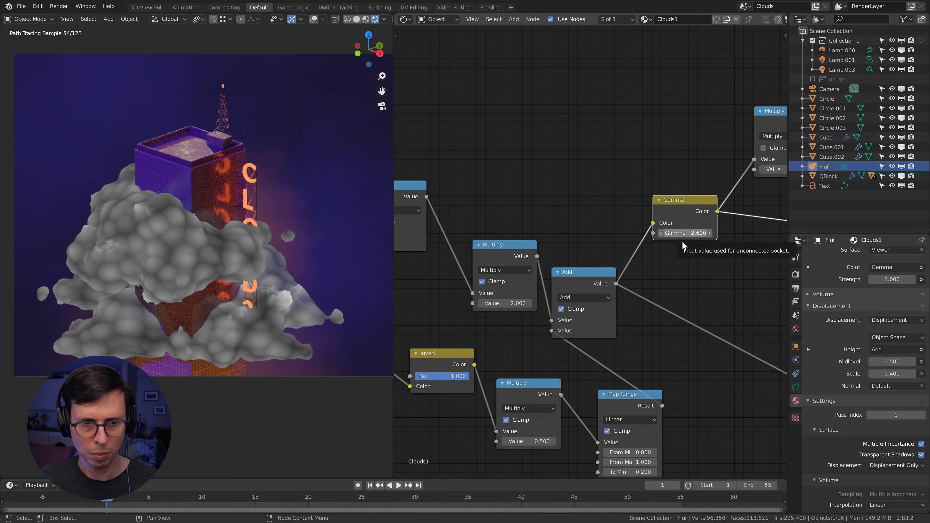
pyautogui.moveTo(694, 257); pyautogui.dragTo(512, 269, button='middle')
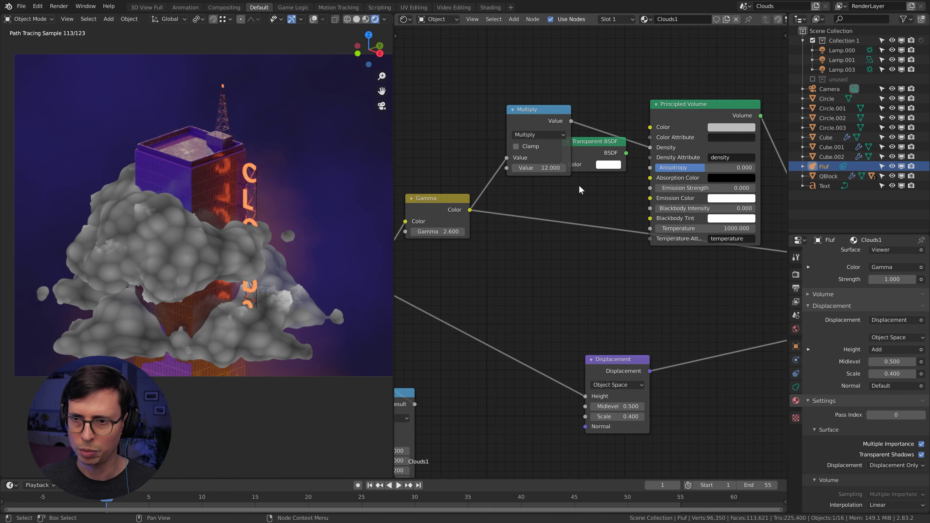
pyautogui.keyDown('ctrl'); pyautogui.keyDown('shift'); pyautogui.click(584, 155); pyautogui.keyUp('shift'); pyautogui.keyUp('ctrl')
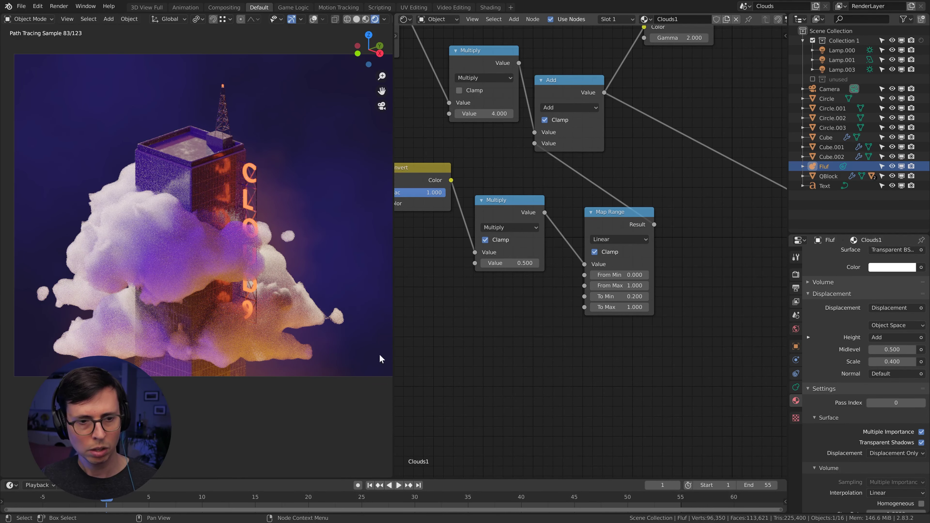
# Step: Move the Voronoi Texture node lower to tidy its branch, and label the green frame around the Musgrave Texture nodes "Flak"
pyautogui.scroll(-5, 575, 365)
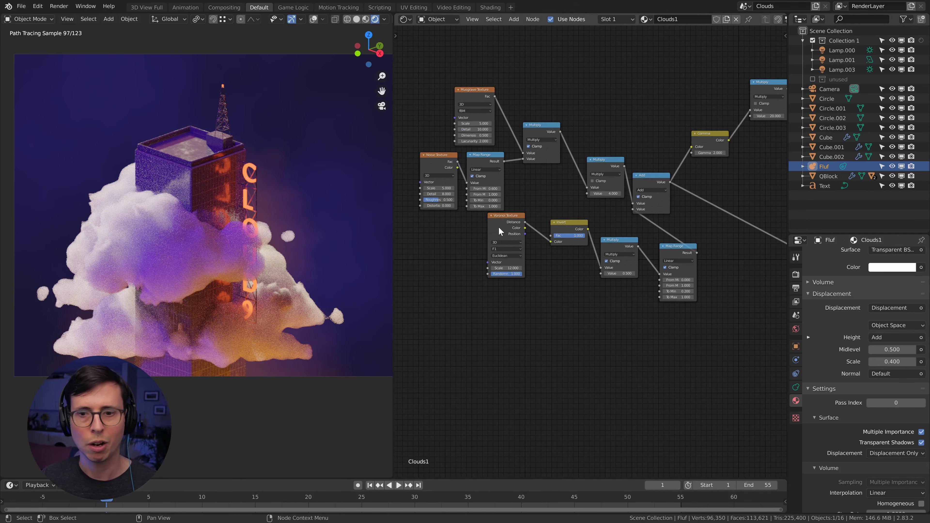
pyautogui.moveTo(500, 231)
pyautogui.mouseDown()
pyautogui.moveTo(502, 249)
pyautogui.moveTo(513, 250)
pyautogui.mouseUp()
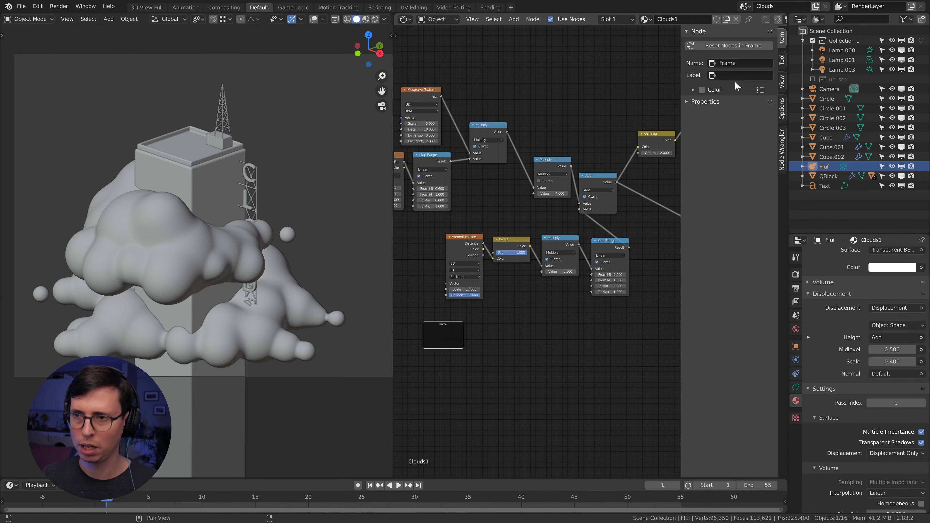
pyautogui.write('Flak')
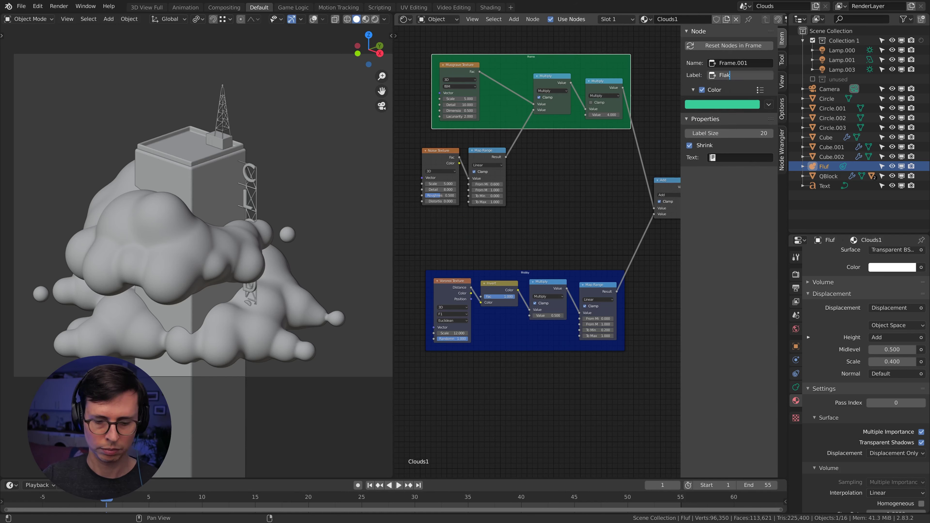